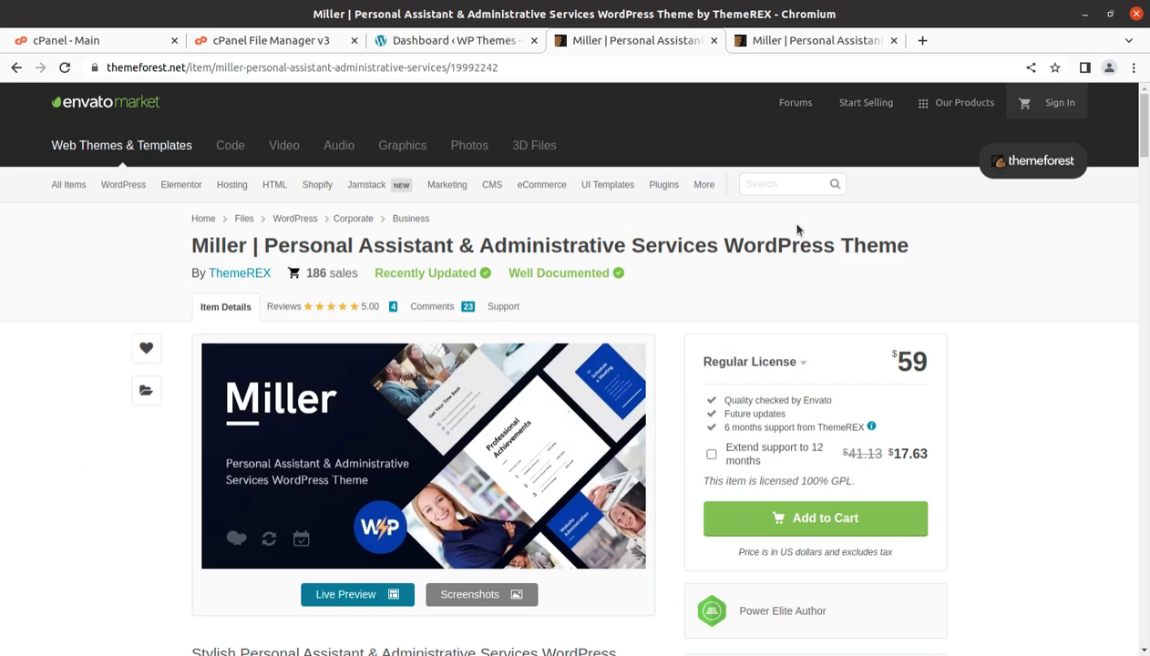
Step: Examine the Miller theme's item page, including its author, author badge, publish and update dates, compatibility details and description
{"action": "scroll", "coordinate": [934, 278], "scroll_direction": "down", "scroll_amount": 1}
{"action": "scroll", "coordinate": [939, 290], "scroll_direction": "down", "scroll_amount": 3}
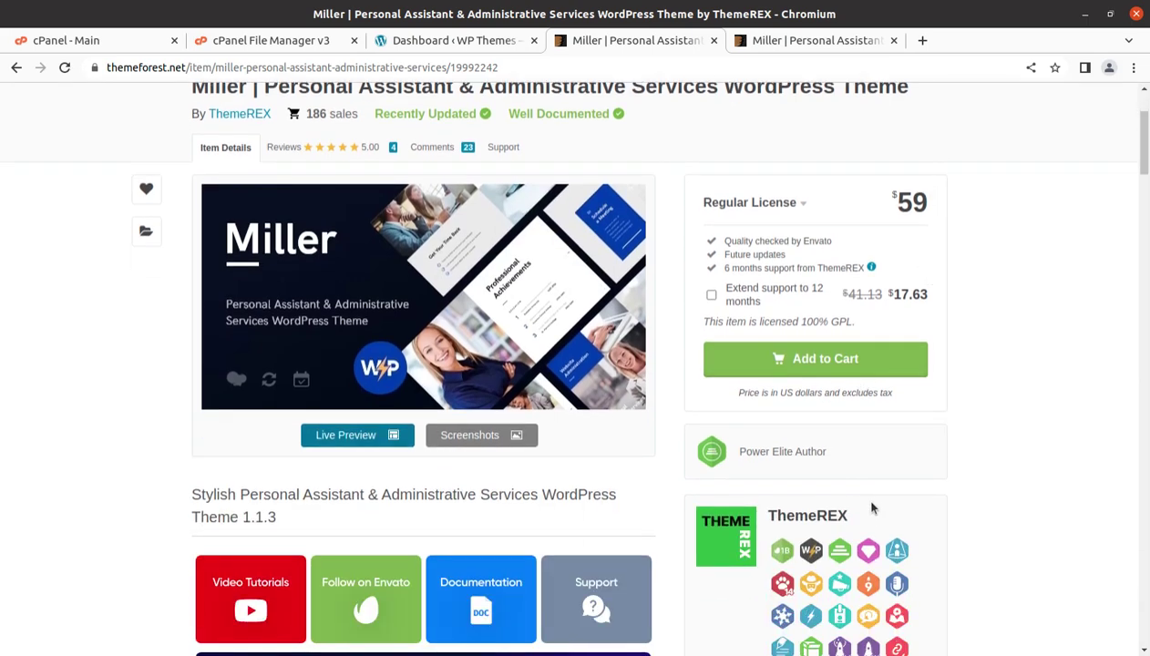
{"action": "scroll", "coordinate": [870, 506], "scroll_direction": "down", "scroll_amount": 1}
{"action": "left_click_drag", "start_coordinate": [819, 470], "coordinate": [767, 478]}
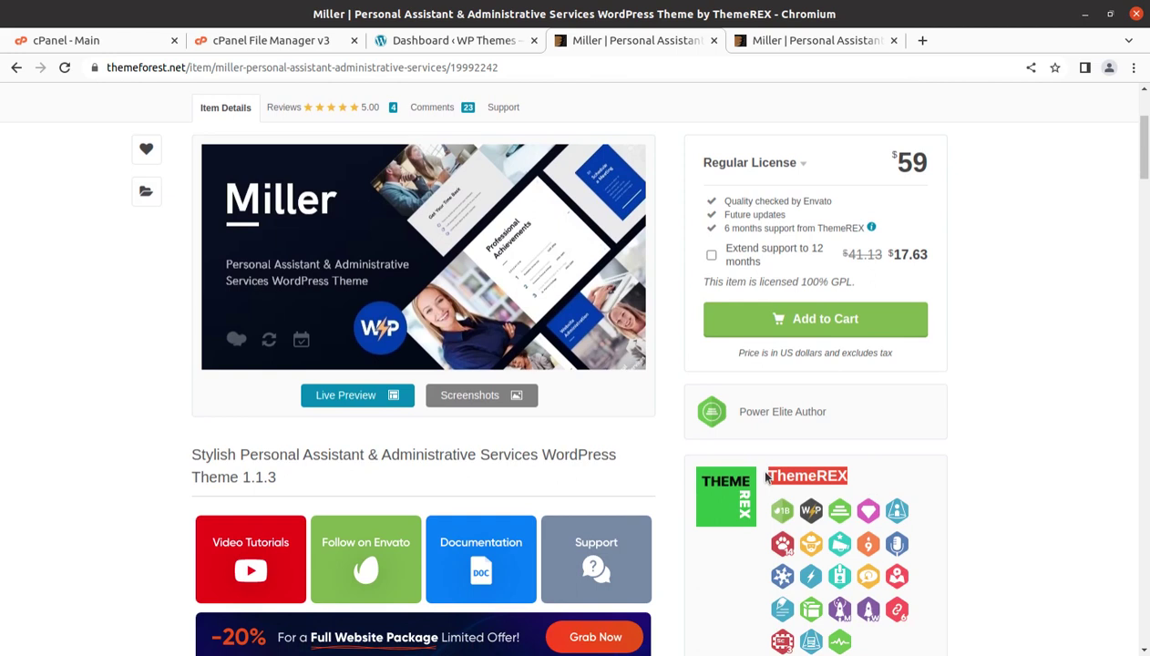
{"action": "left_click", "coordinate": [766, 464]}
{"action": "left_click_drag", "start_coordinate": [825, 412], "coordinate": [714, 415]}
{"action": "scroll", "coordinate": [734, 427], "scroll_direction": "down", "scroll_amount": 3}
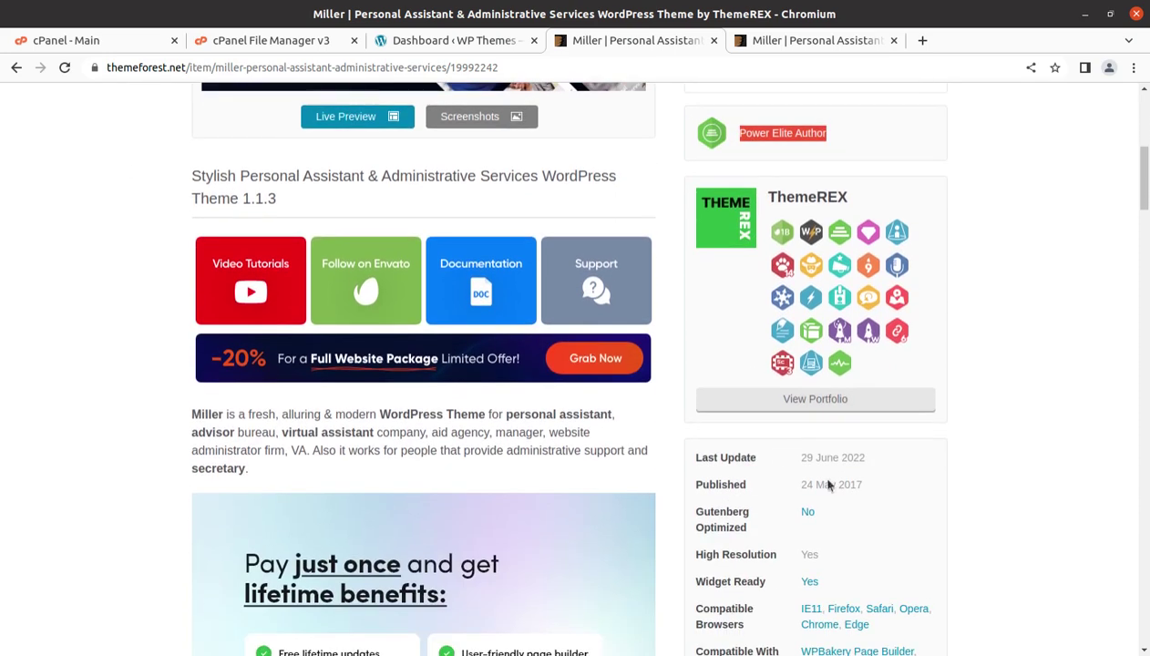
{"action": "left_click_drag", "start_coordinate": [877, 488], "coordinate": [801, 490]}
{"action": "left_click_drag", "start_coordinate": [872, 460], "coordinate": [796, 461]}
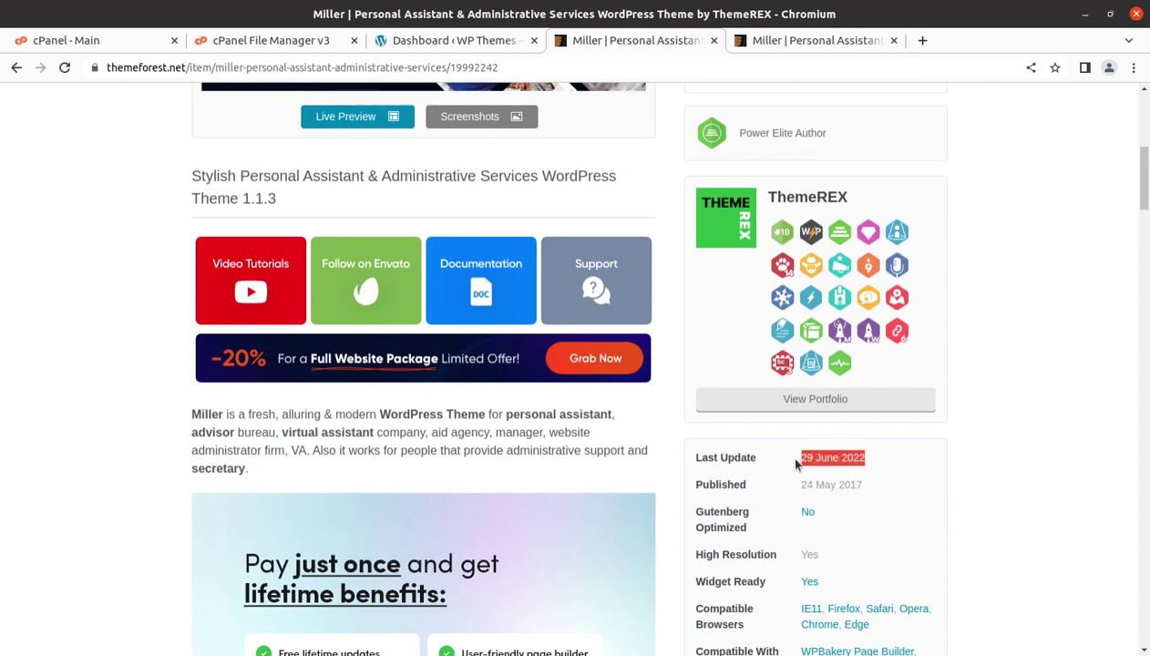
{"action": "scroll", "coordinate": [531, 543], "scroll_direction": "down", "scroll_amount": 2}
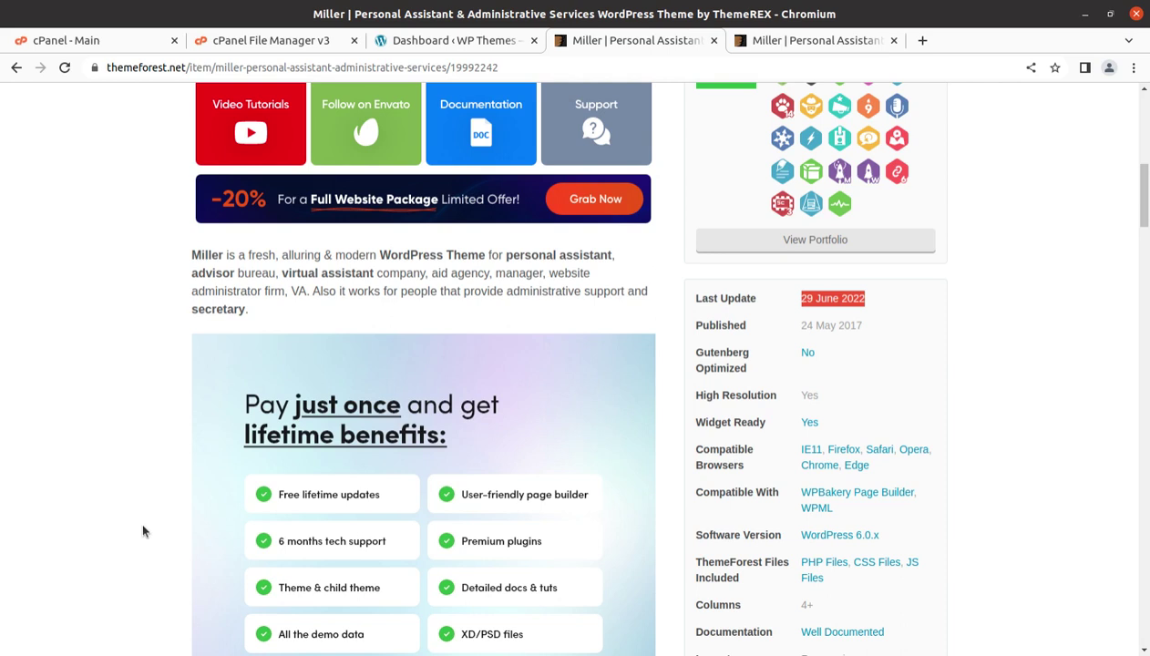
{"action": "scroll", "coordinate": [139, 522], "scroll_direction": "down", "scroll_amount": 7}
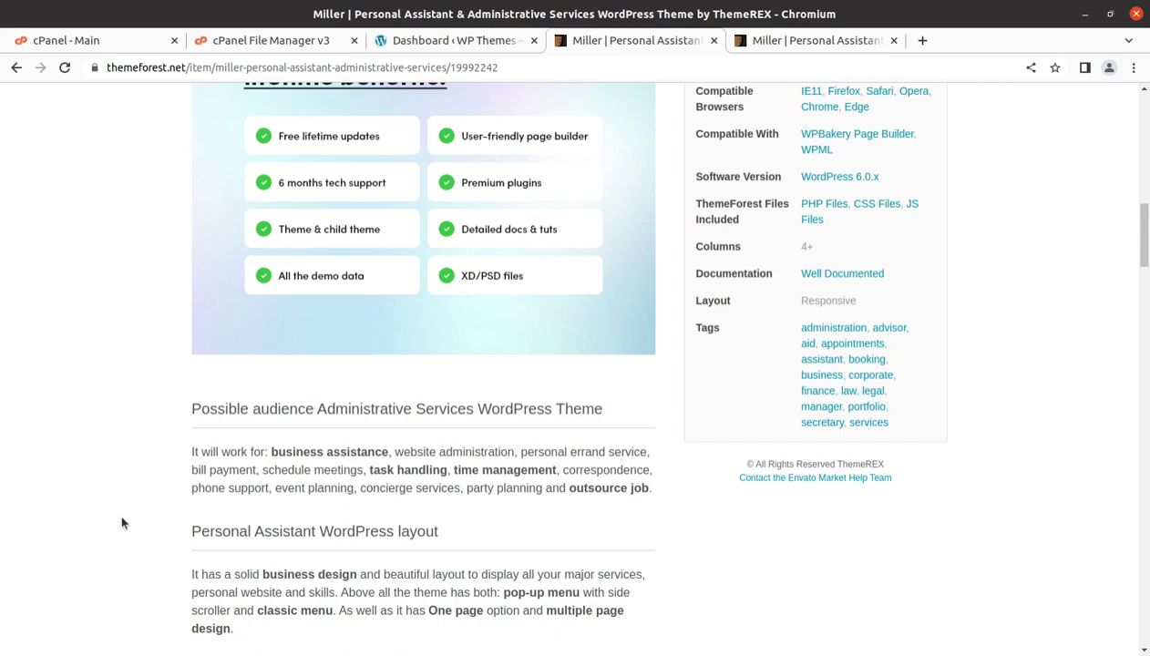
Step: Browse the Miller theme's live preview up to its hero section and view its navigation menu
{"action": "left_click", "coordinate": [774, 40]}
{"action": "scroll", "coordinate": [627, 355], "scroll_direction": "up", "scroll_amount": 5}
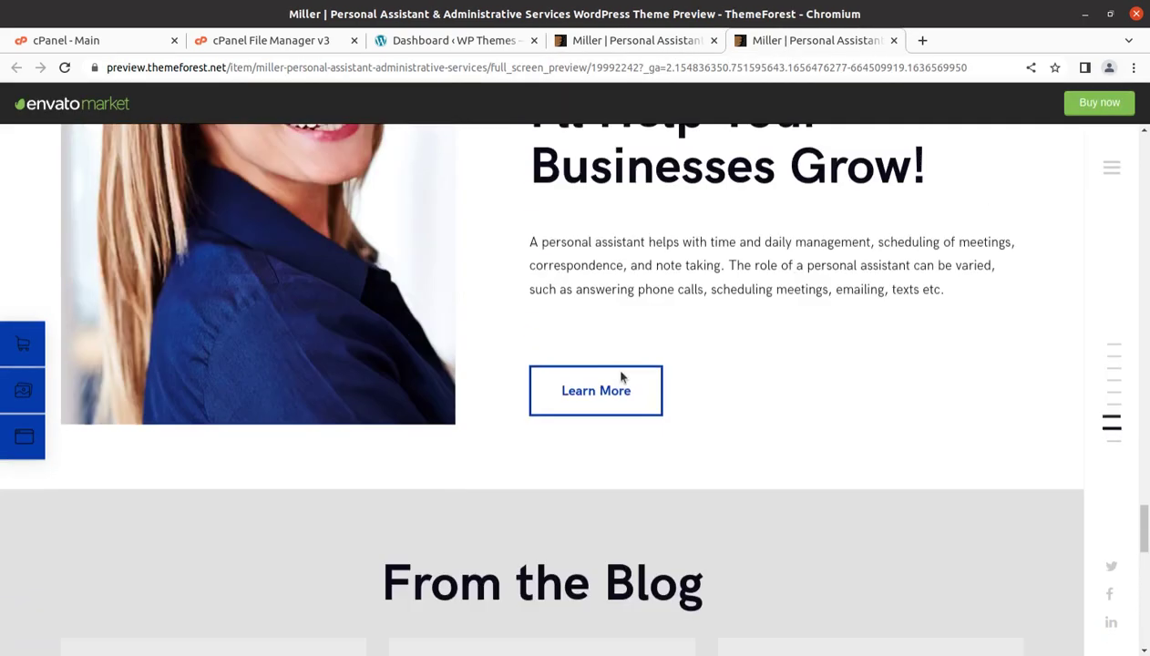
{"action": "scroll", "coordinate": [621, 376], "scroll_direction": "up", "scroll_amount": 10}
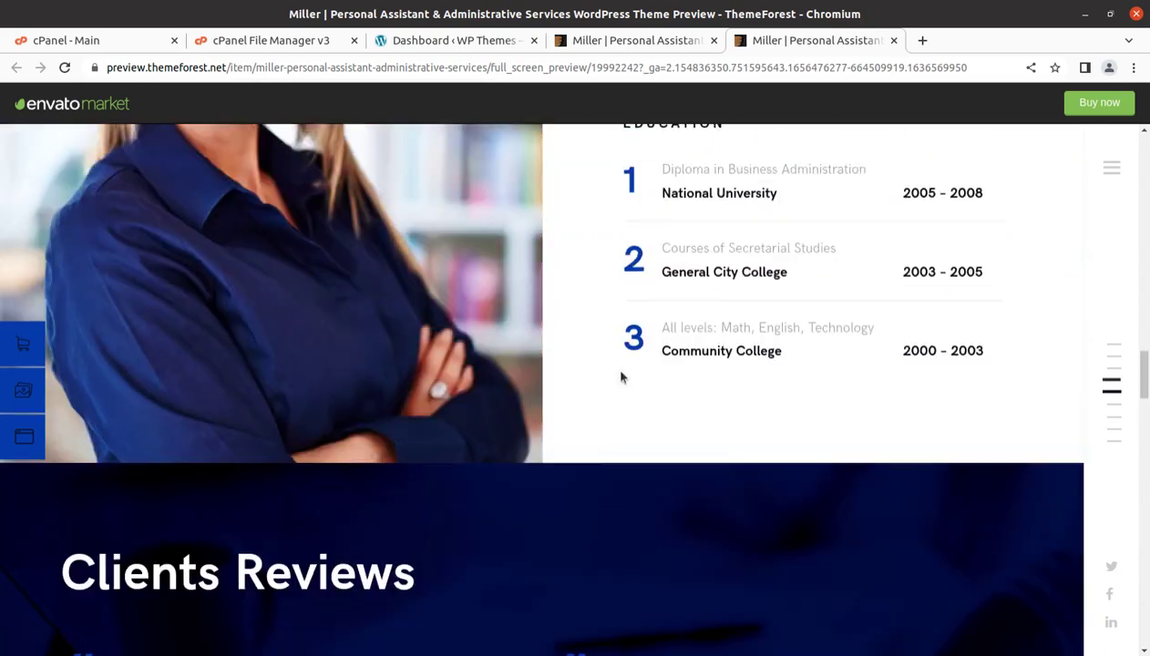
{"action": "scroll", "coordinate": [620, 377], "scroll_direction": "up", "scroll_amount": 10}
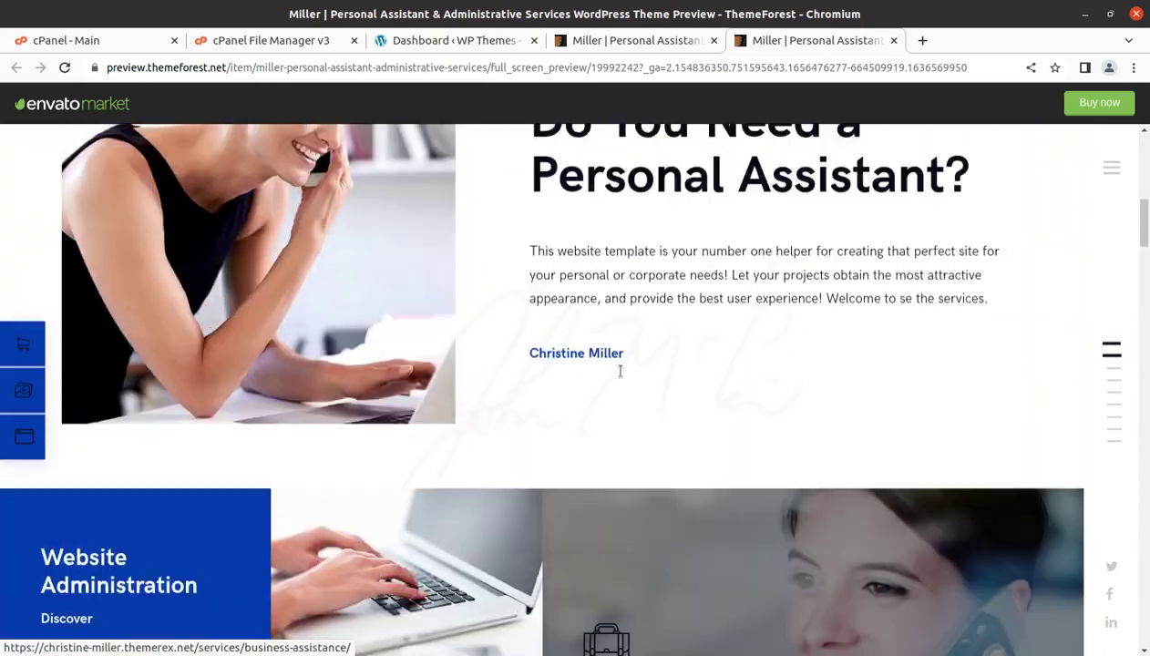
{"action": "scroll", "coordinate": [620, 371], "scroll_direction": "up", "scroll_amount": 5}
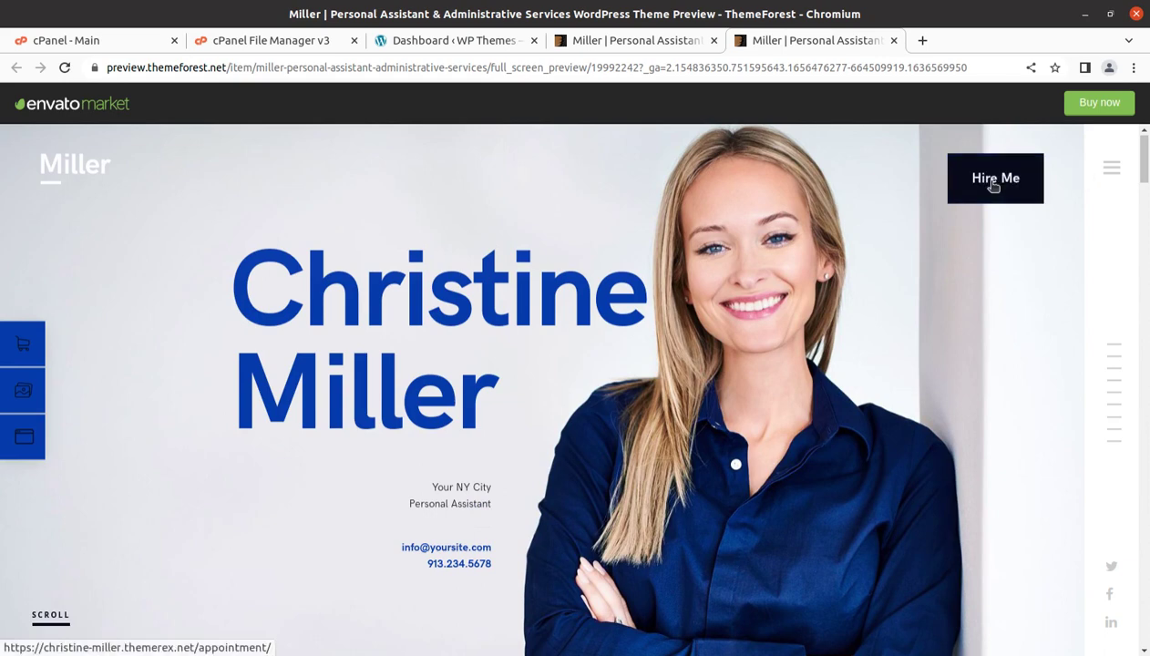
{"action": "left_click", "coordinate": [1111, 168]}
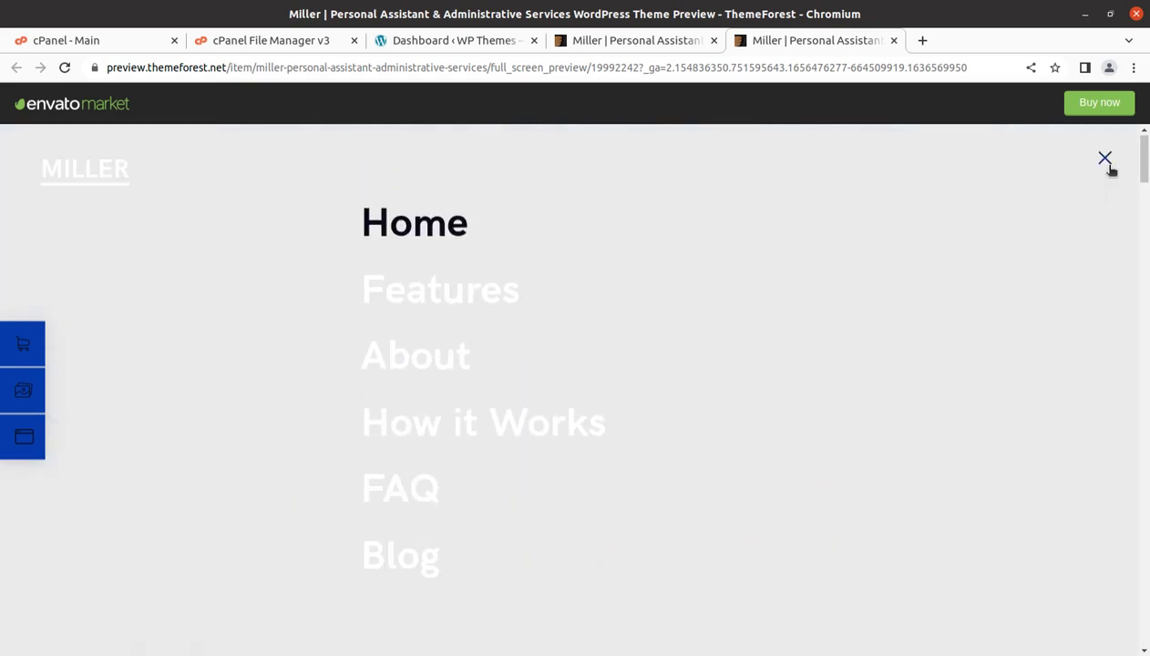
{"action": "left_click", "coordinate": [1103, 161]}
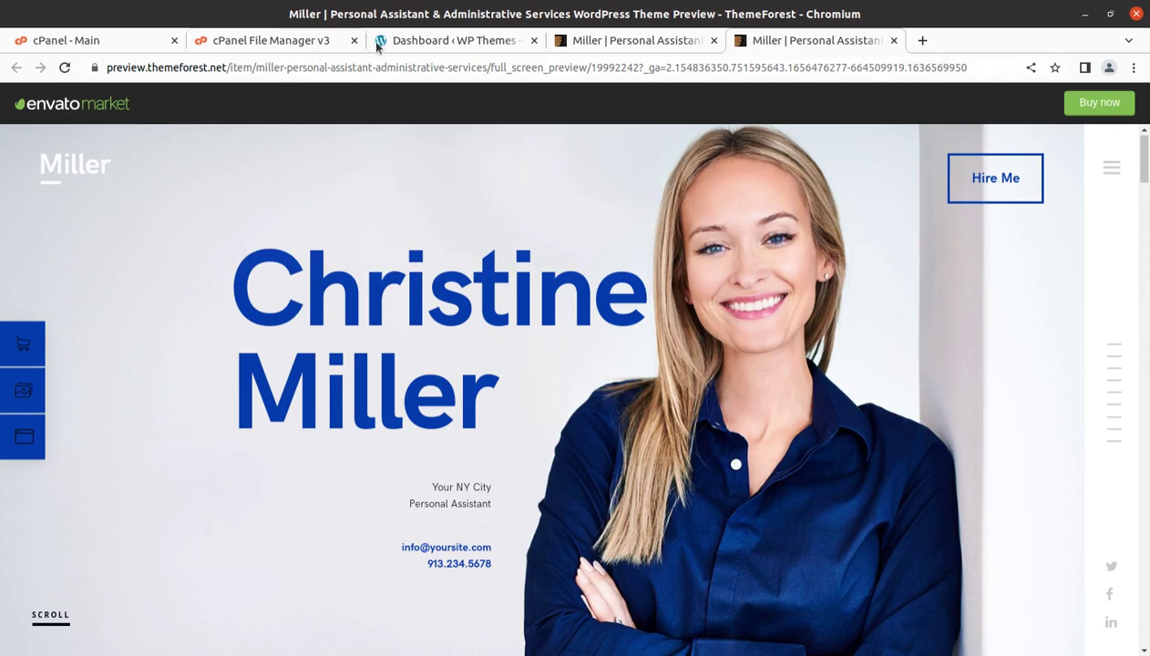
{"action": "left_click", "coordinate": [422, 40]}
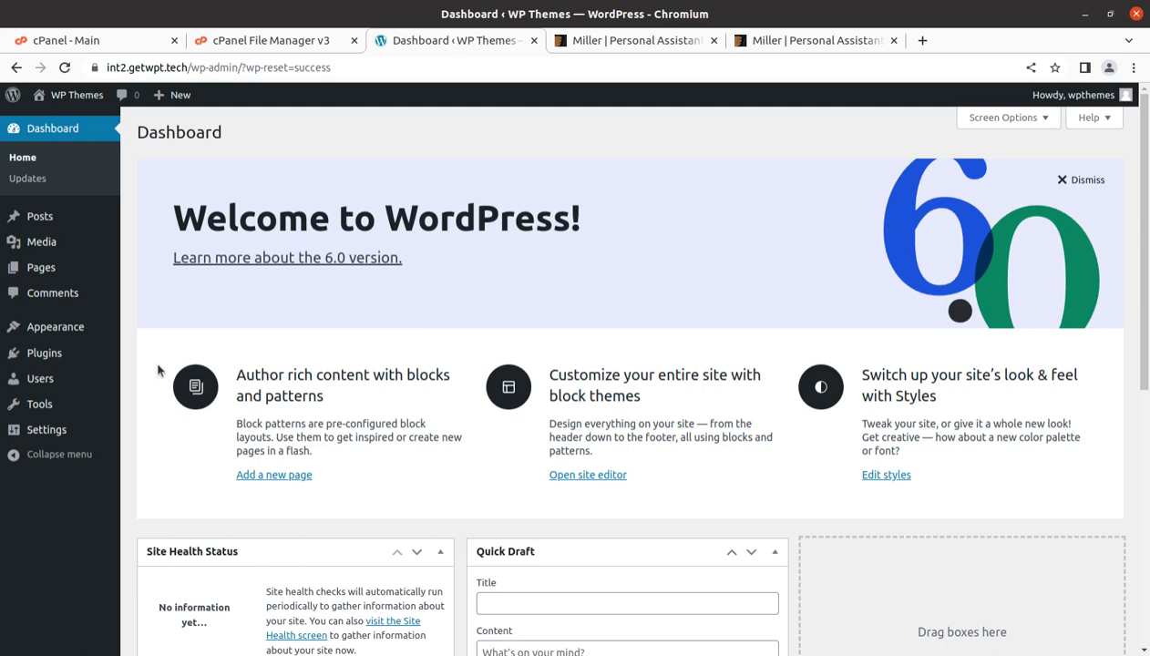
{"action": "left_click", "coordinate": [638, 41]}
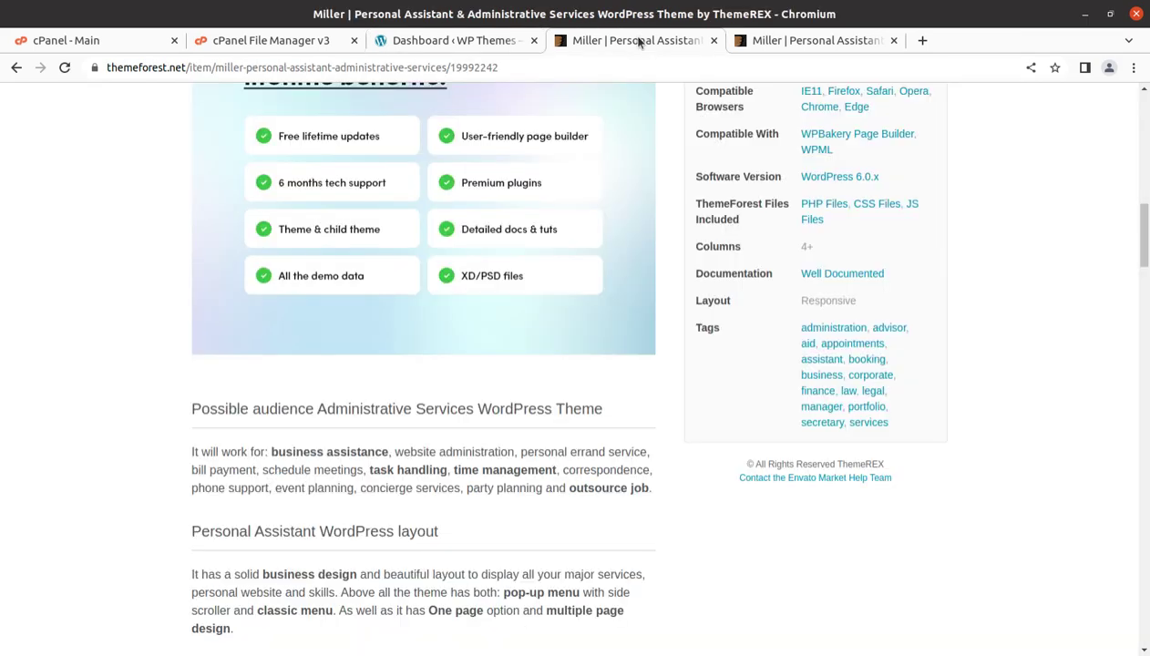
{"action": "left_click", "coordinate": [749, 40]}
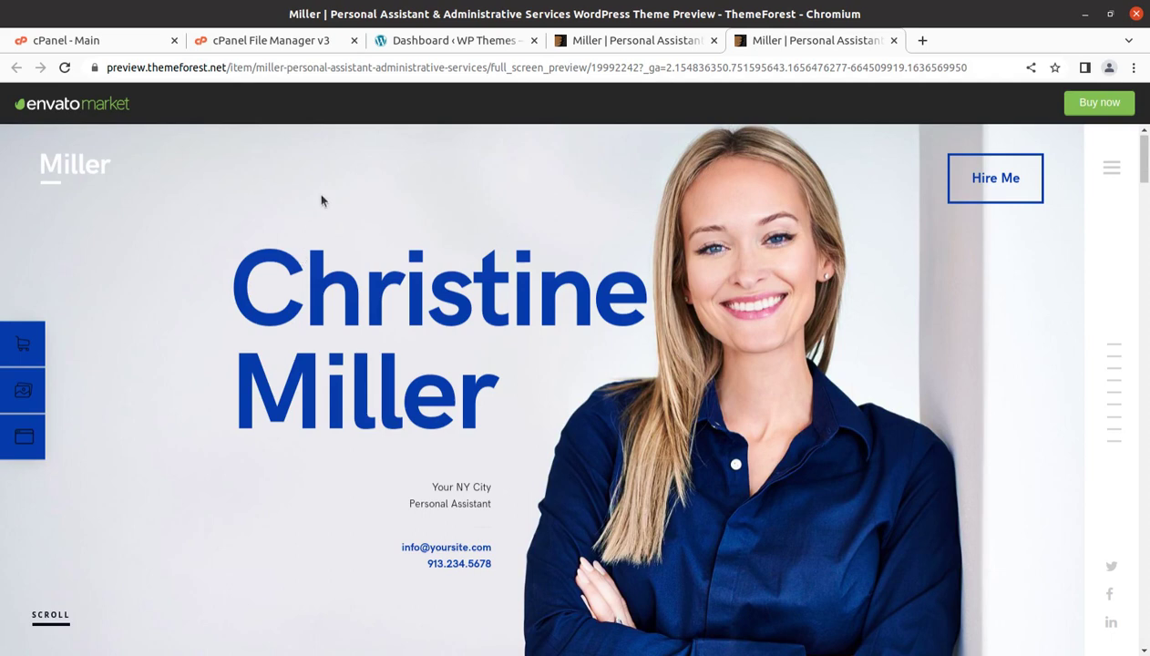
Step: Open the WordPress site's installed themes and view the details of Twenty Twenty-Two
{"action": "left_click", "coordinate": [430, 42]}
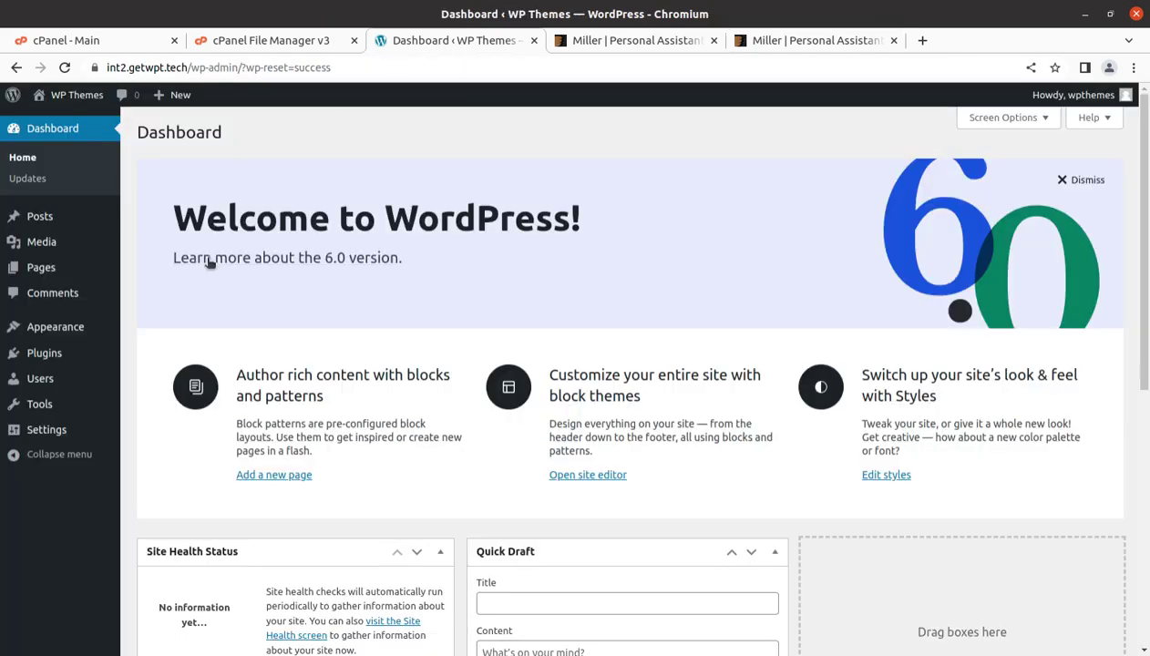
{"action": "mouse_move", "coordinate": [68, 331]}
{"action": "left_click", "coordinate": [161, 337]}
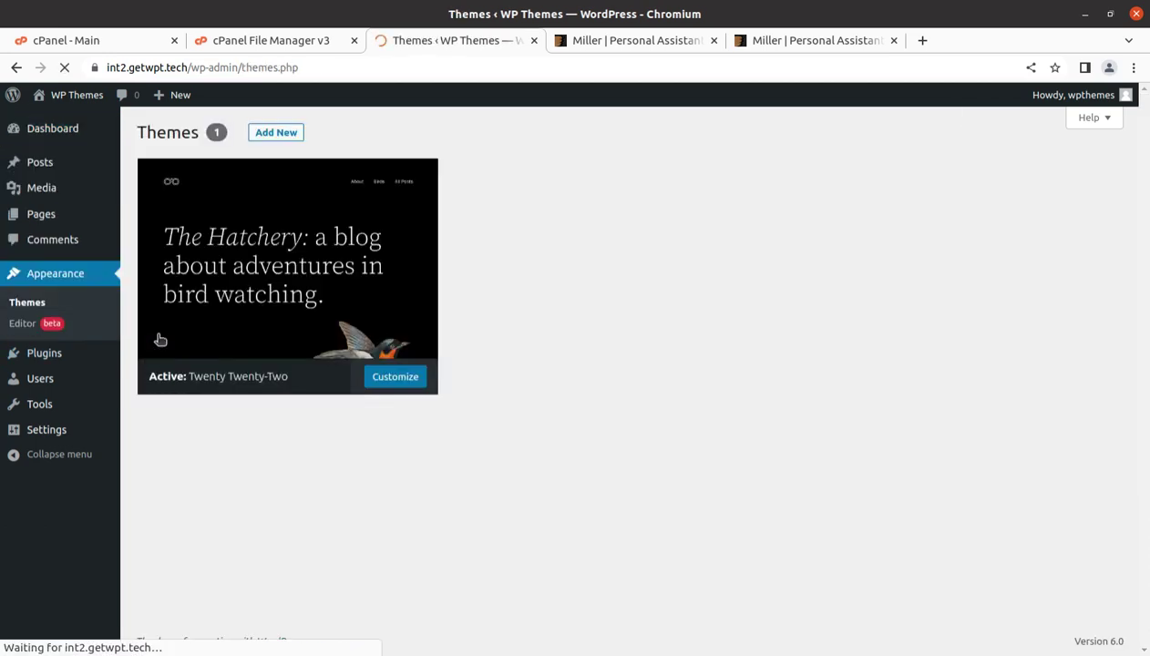
{"action": "left_click", "coordinate": [245, 317]}
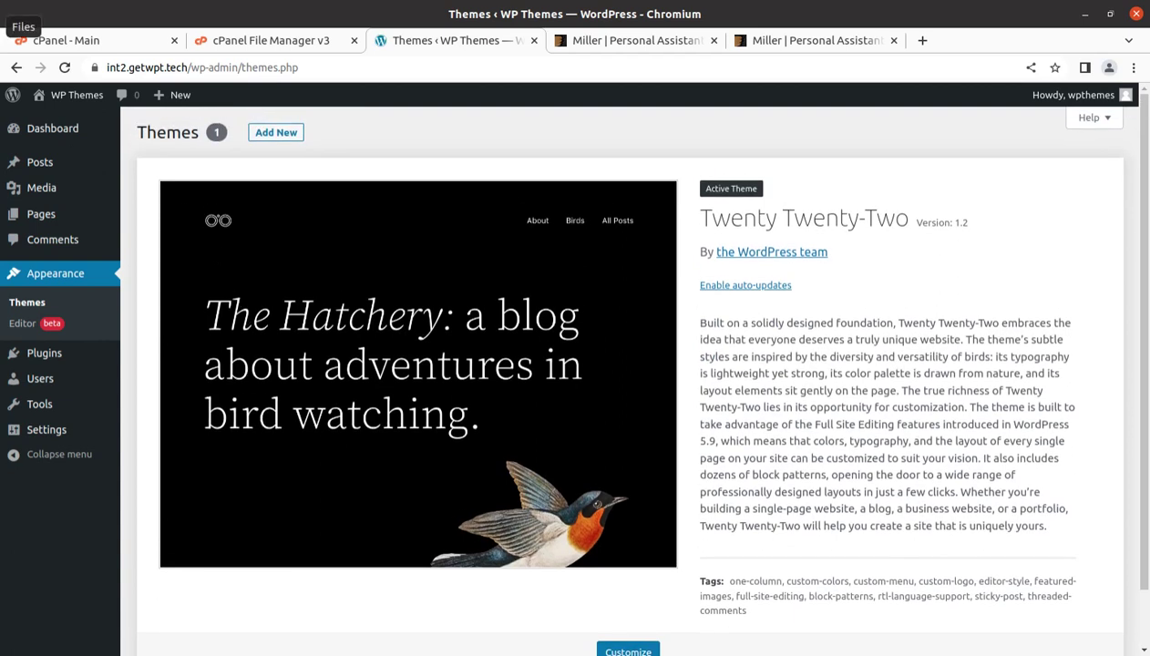
Step: Check the downloaded Miller_v1.1.3 folder in the file manager for the parent and child theme archives
{"action": "left_click", "coordinate": [5, 27]}
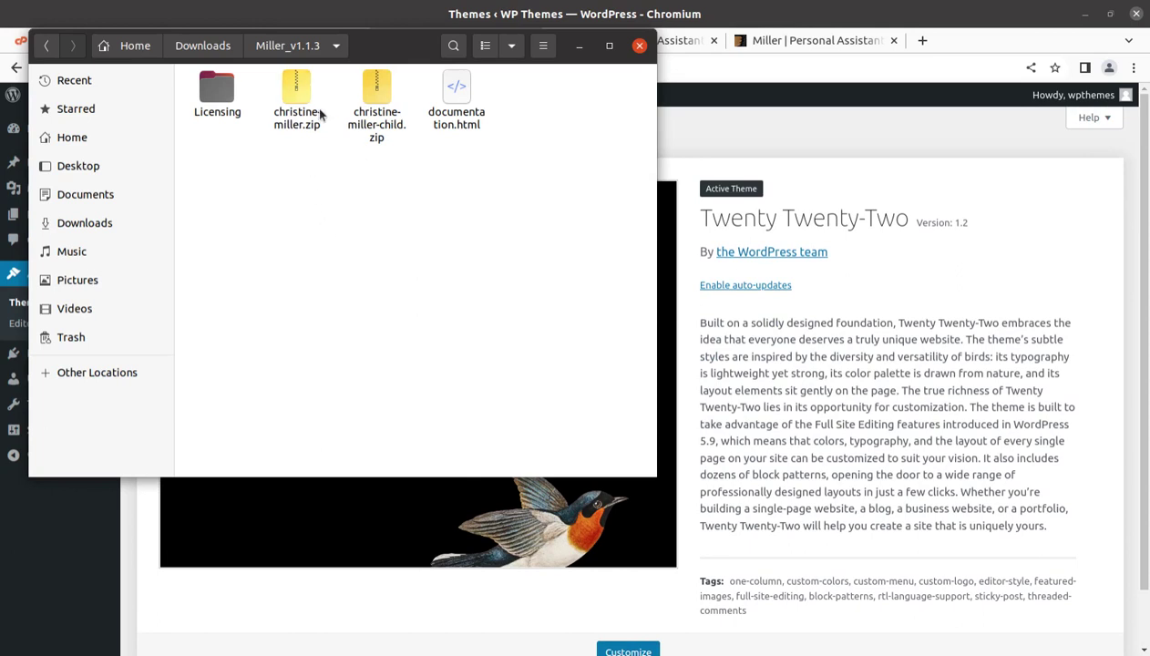
{"action": "left_click", "coordinate": [290, 116]}
{"action": "left_click", "coordinate": [350, 139]}
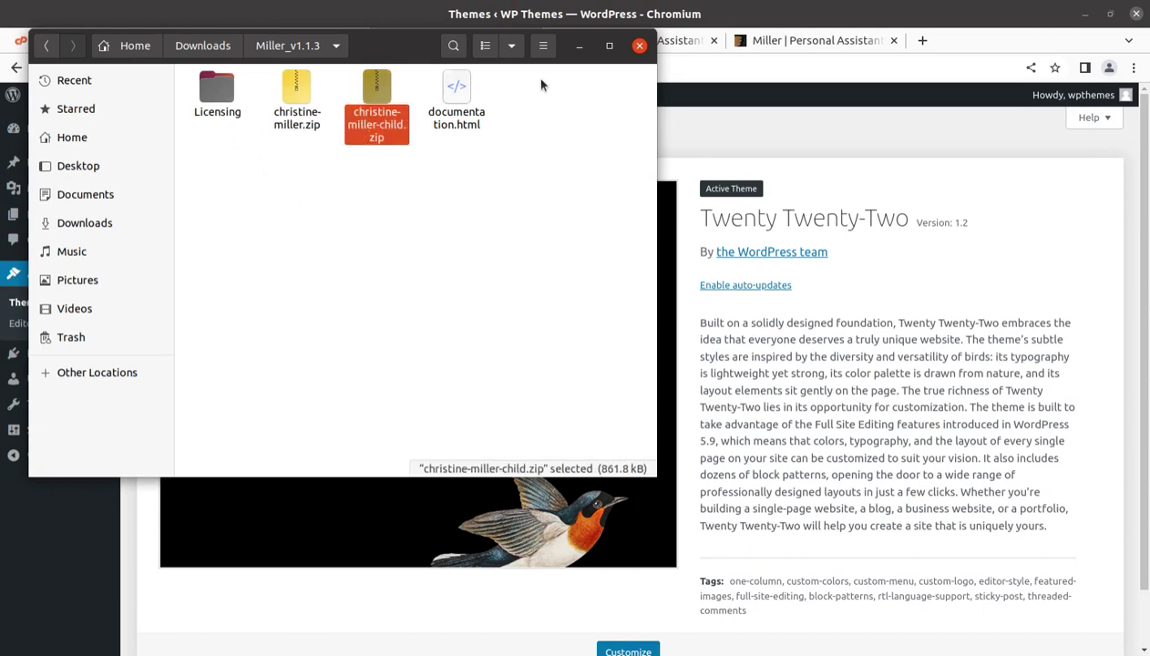
{"action": "left_click", "coordinate": [298, 108]}
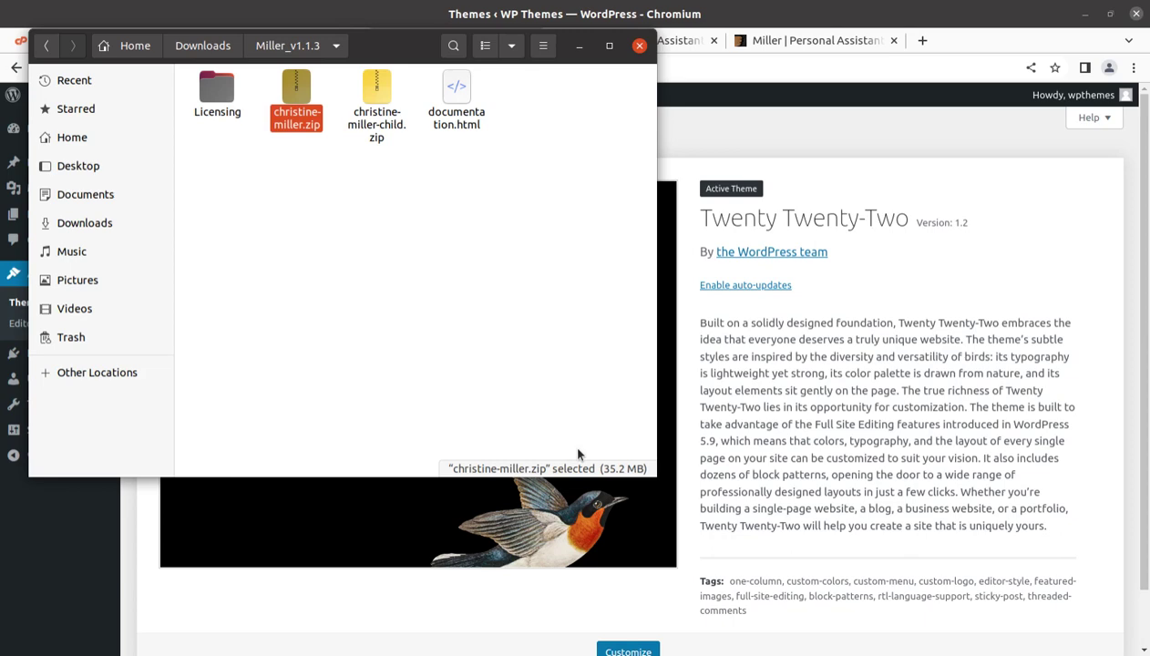
{"action": "left_click", "coordinate": [641, 45]}
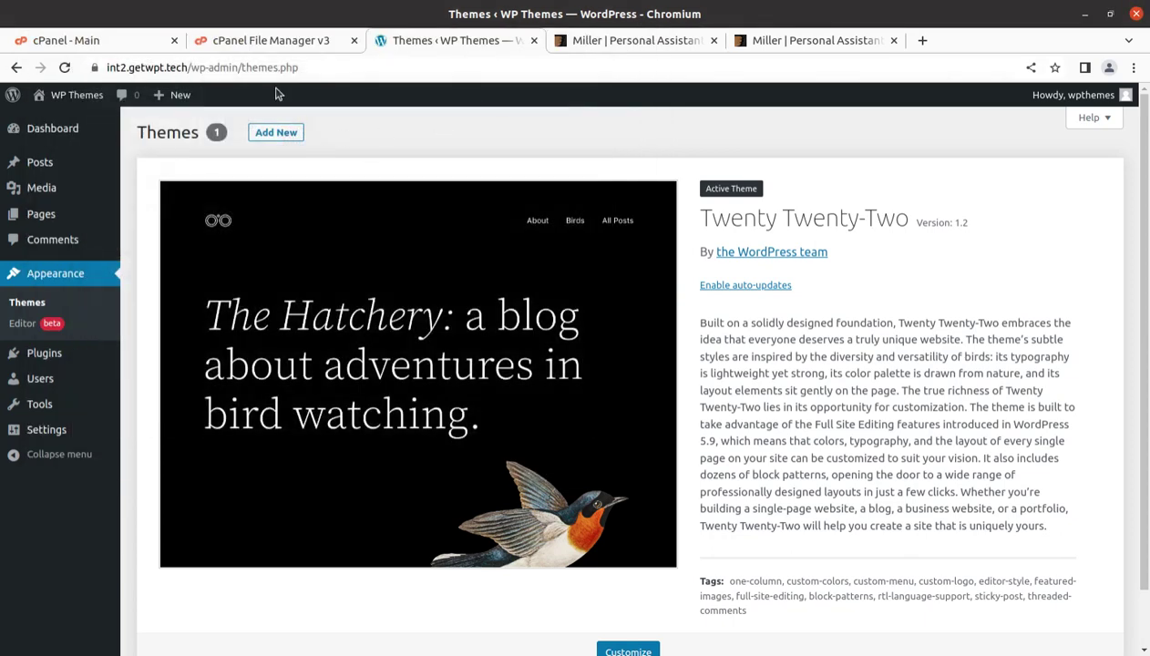
{"action": "left_click", "coordinate": [259, 42]}
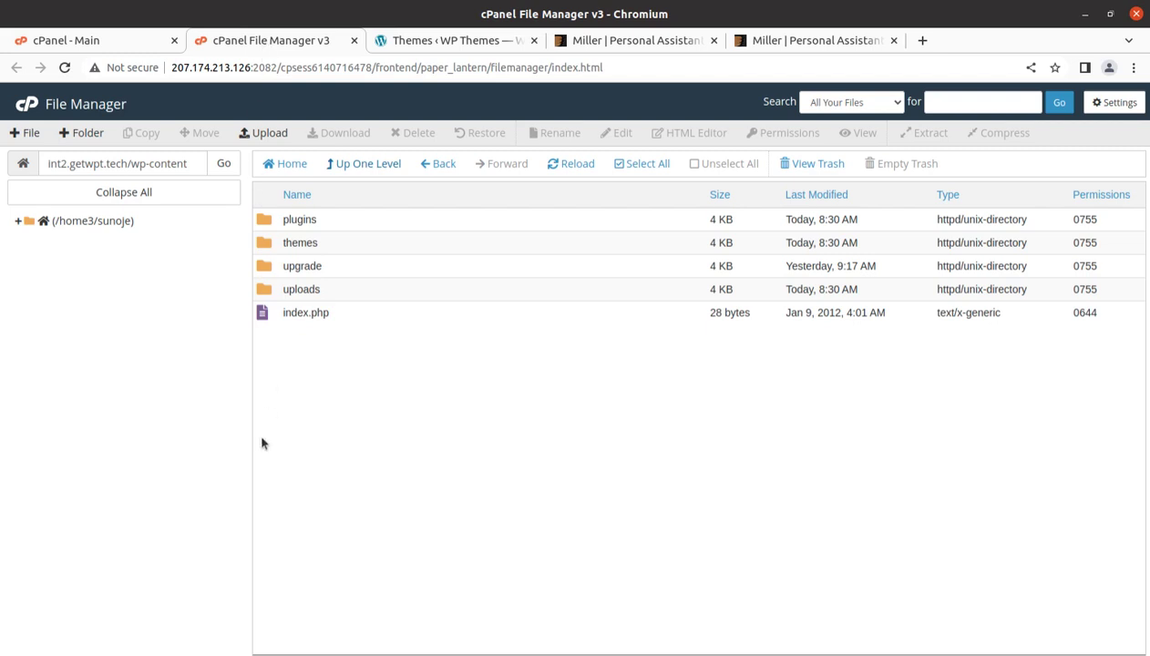
{"action": "left_click", "coordinate": [419, 42]}
{"action": "left_click", "coordinate": [270, 136]}
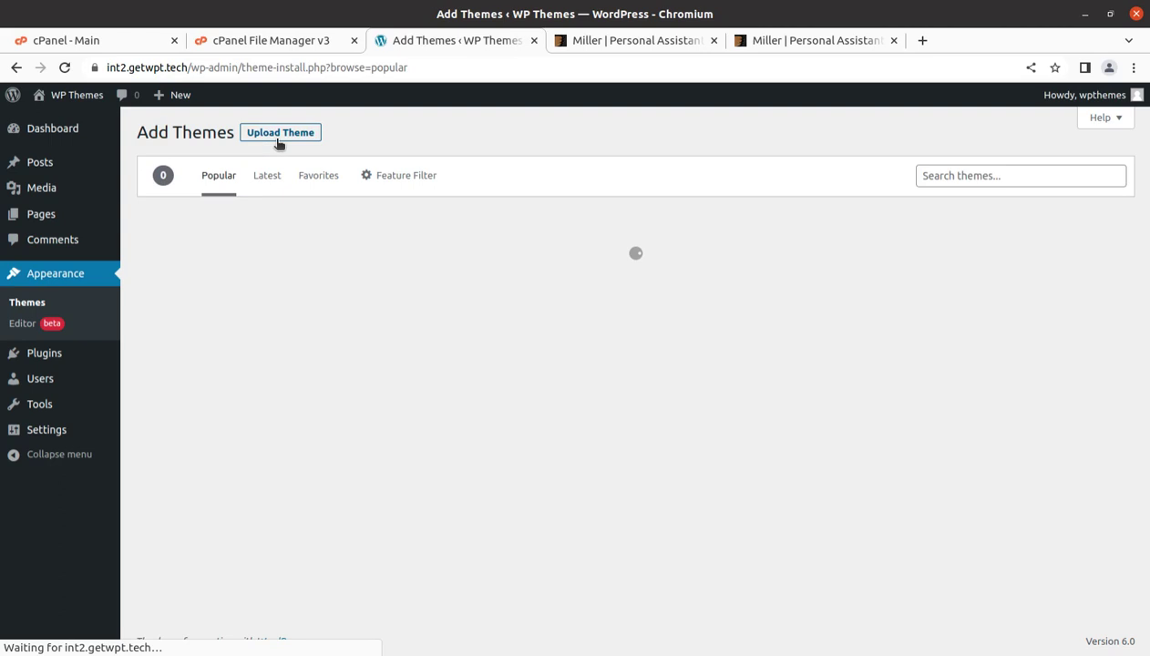
{"action": "left_click", "coordinate": [275, 137]}
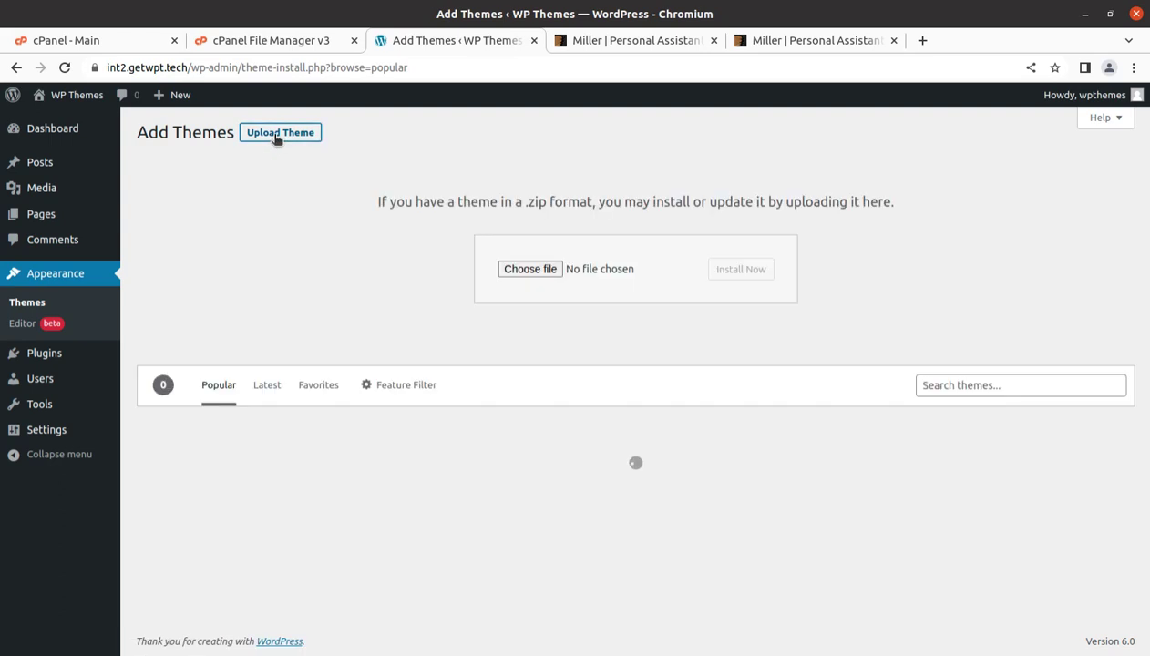
{"action": "left_click", "coordinate": [512, 271]}
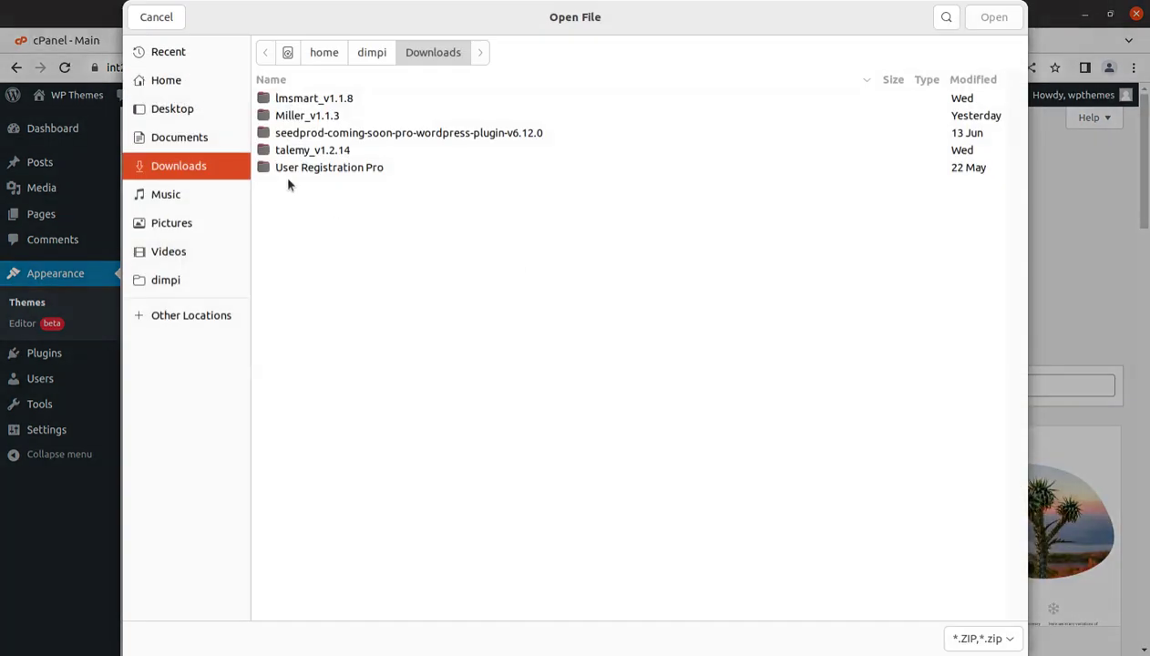
{"action": "double_click", "coordinate": [314, 116]}
{"action": "left_click", "coordinate": [310, 119]}
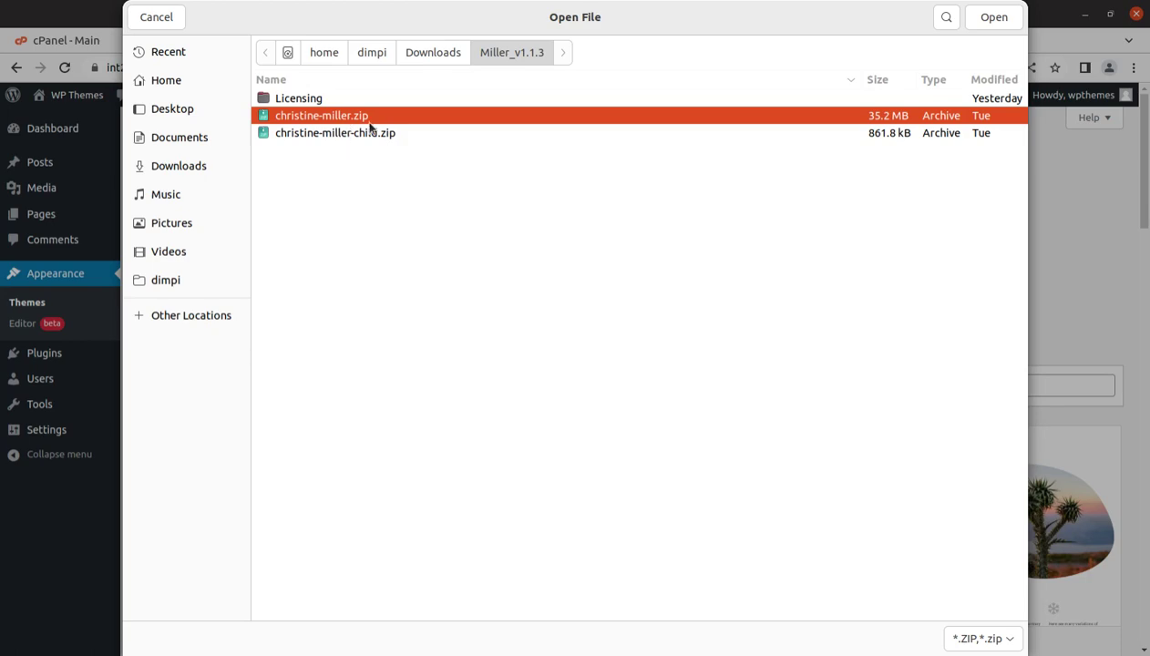
{"action": "left_click", "coordinate": [169, 20]}
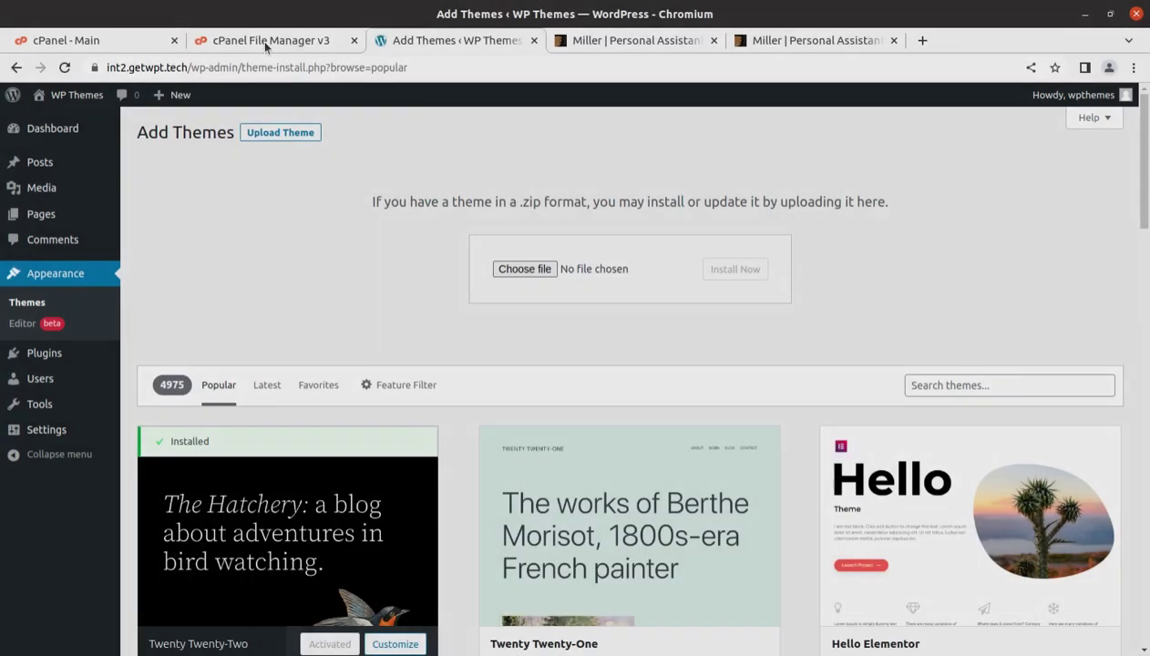
Step: Switch to the cPanel File Manager and open the site's wp-content/themes folder
{"action": "left_click", "coordinate": [306, 44]}
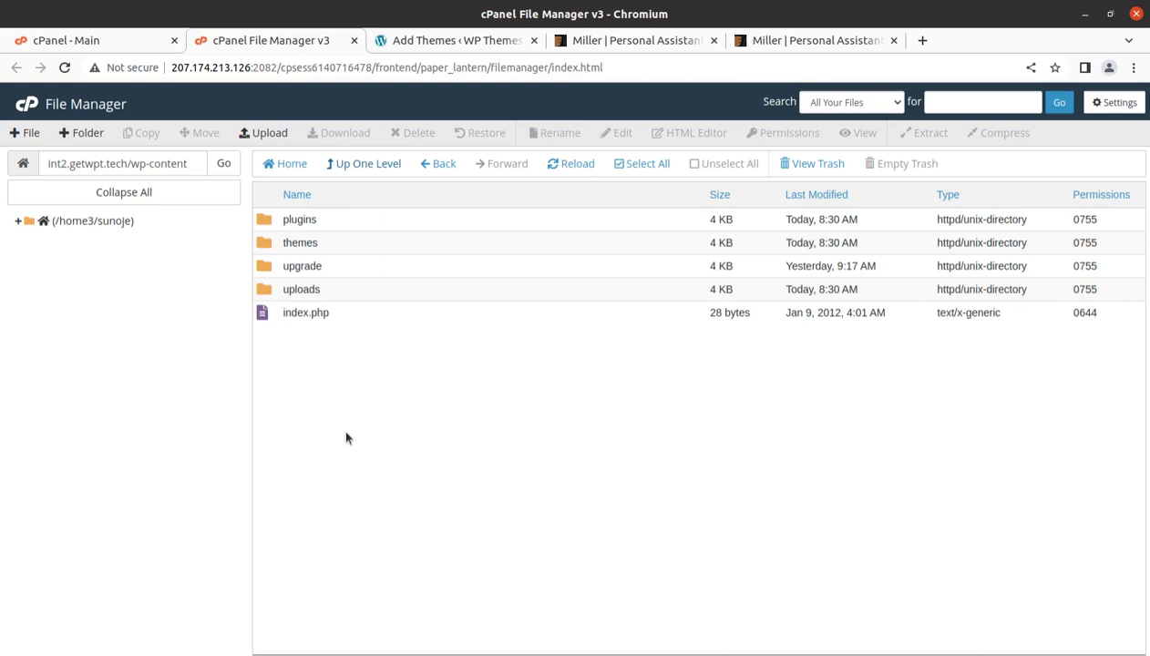
{"action": "left_click_drag", "start_coordinate": [131, 164], "coordinate": [222, 165]}
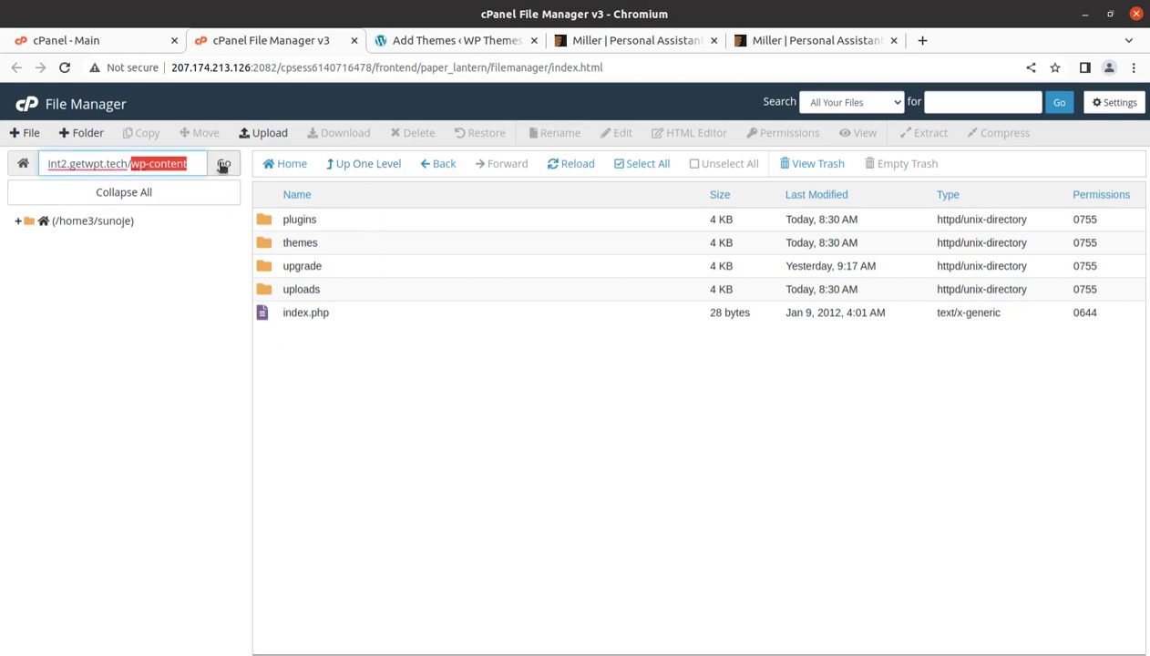
{"action": "double_click", "coordinate": [346, 243]}
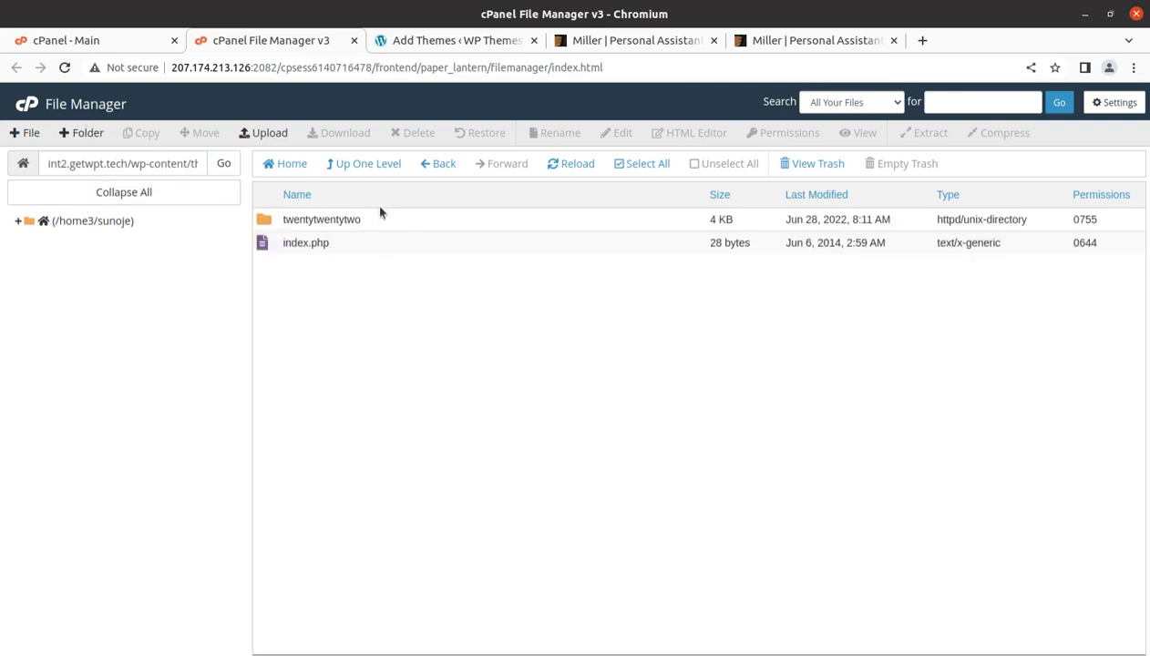
Step: Upload christine-miller.zip from the Downloads/Miller_v1.1.3 folder into wp-content/themes
{"action": "left_click", "coordinate": [267, 133]}
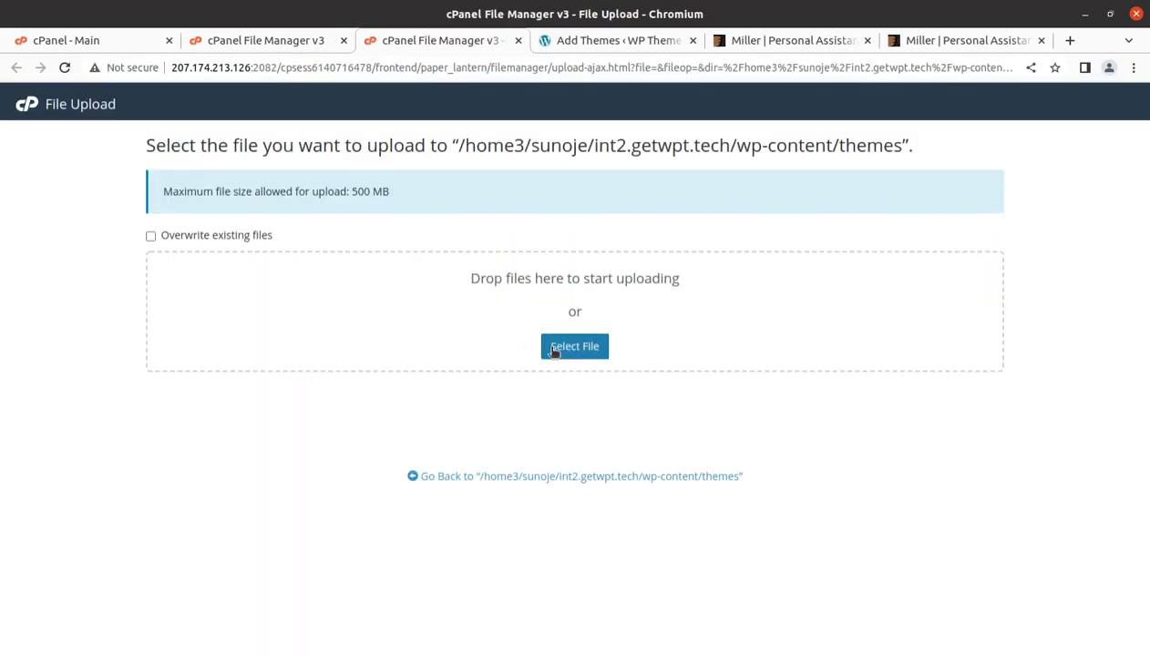
{"action": "left_click", "coordinate": [554, 351]}
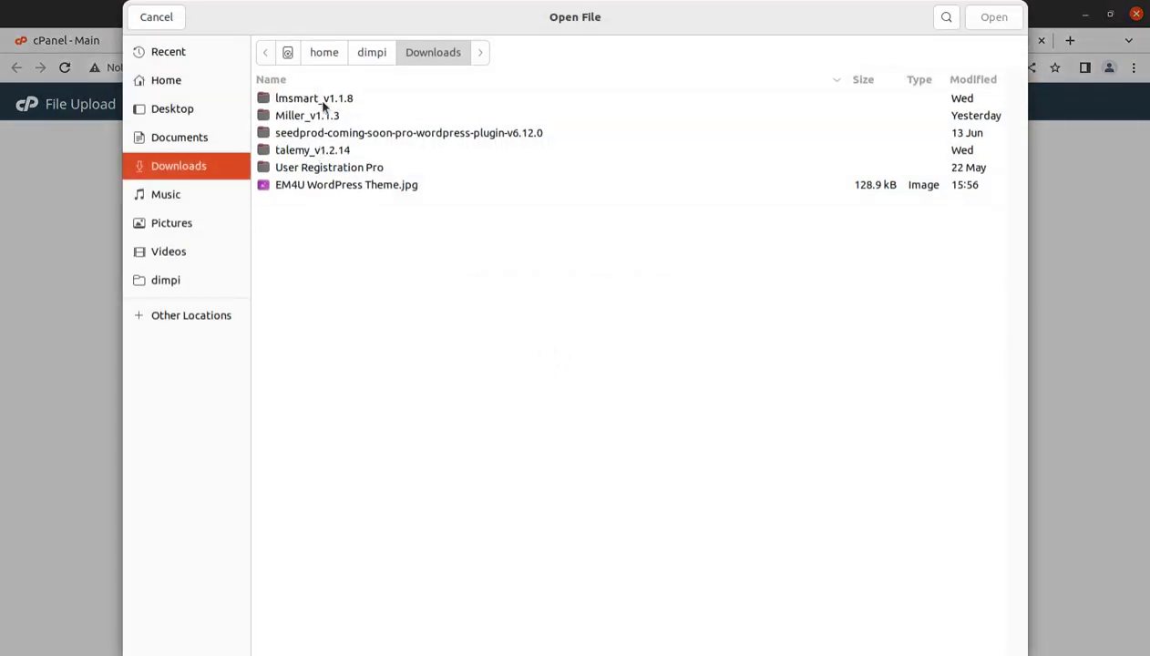
{"action": "double_click", "coordinate": [319, 115]}
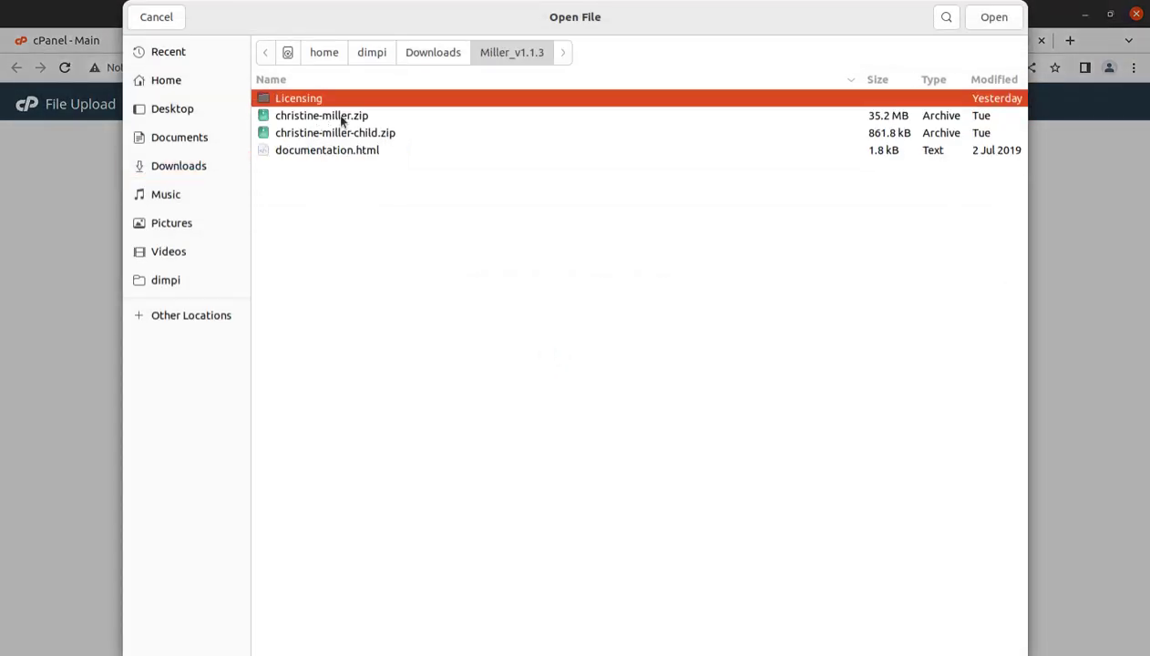
{"action": "left_click", "coordinate": [342, 117]}
{"action": "left_click", "coordinate": [992, 18]}
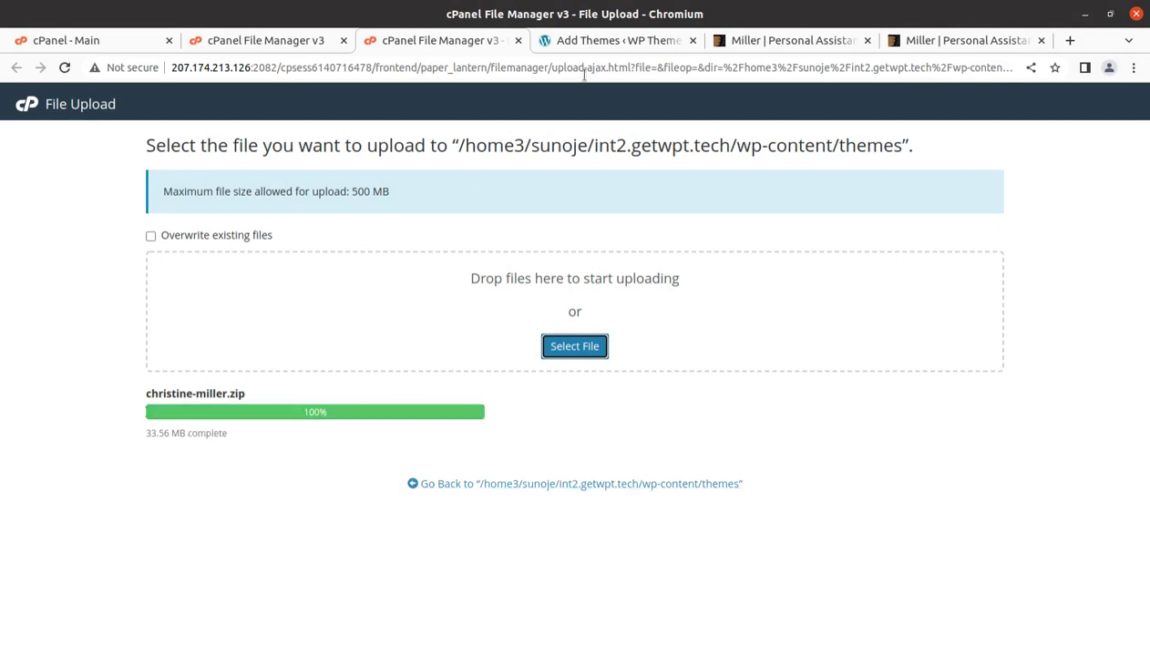
{"action": "left_click", "coordinate": [606, 40]}
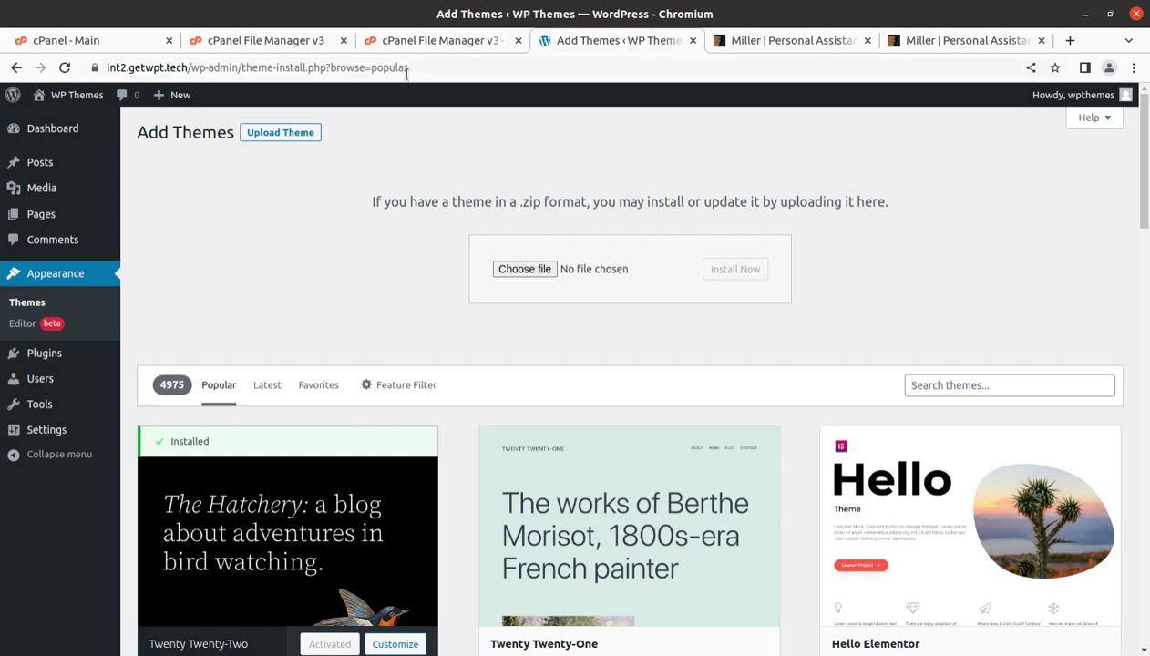
{"action": "left_click", "coordinate": [428, 42]}
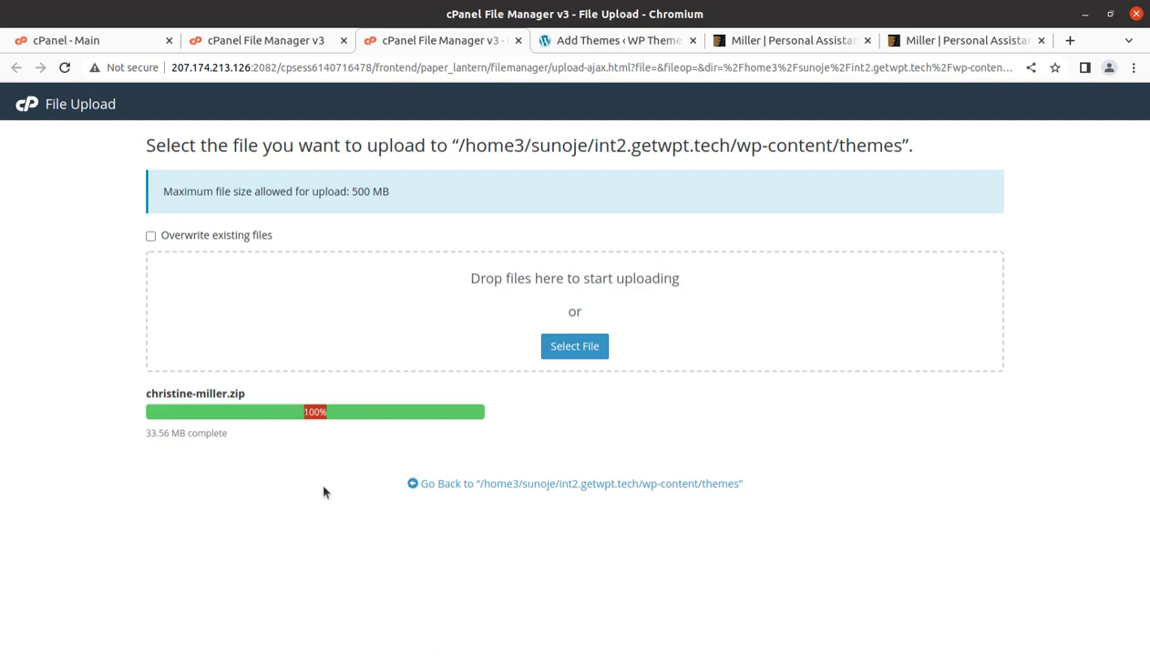
{"action": "key", "text": "ctrl+w"}
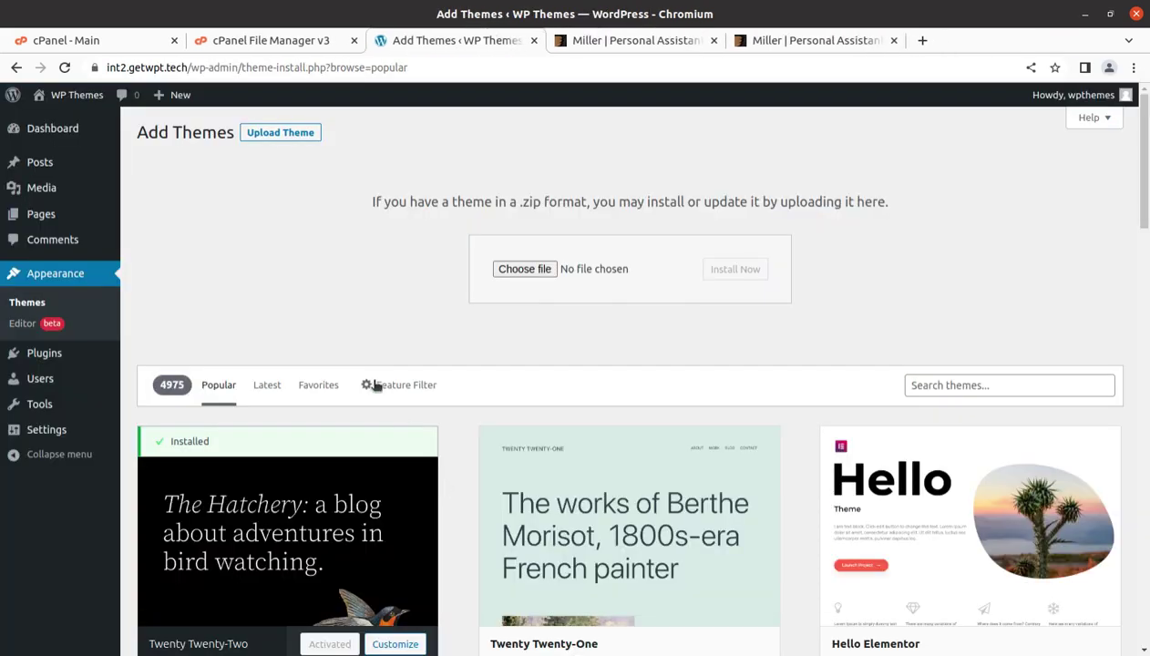
{"action": "left_click", "coordinate": [241, 43]}
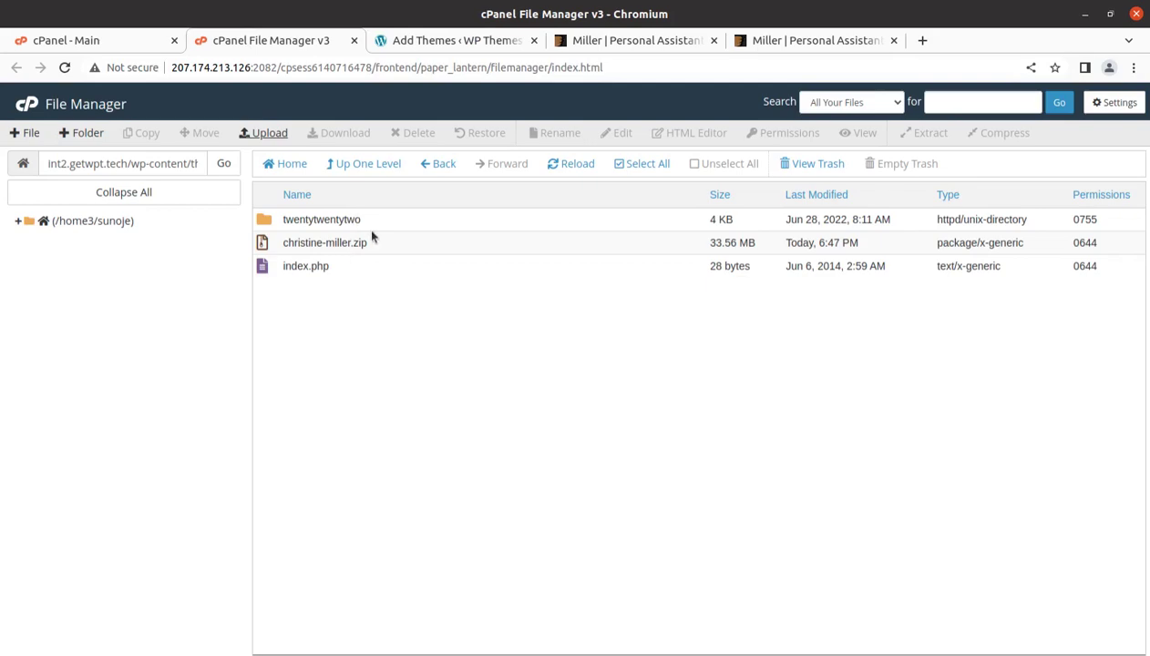
{"action": "right_click", "coordinate": [386, 246]}
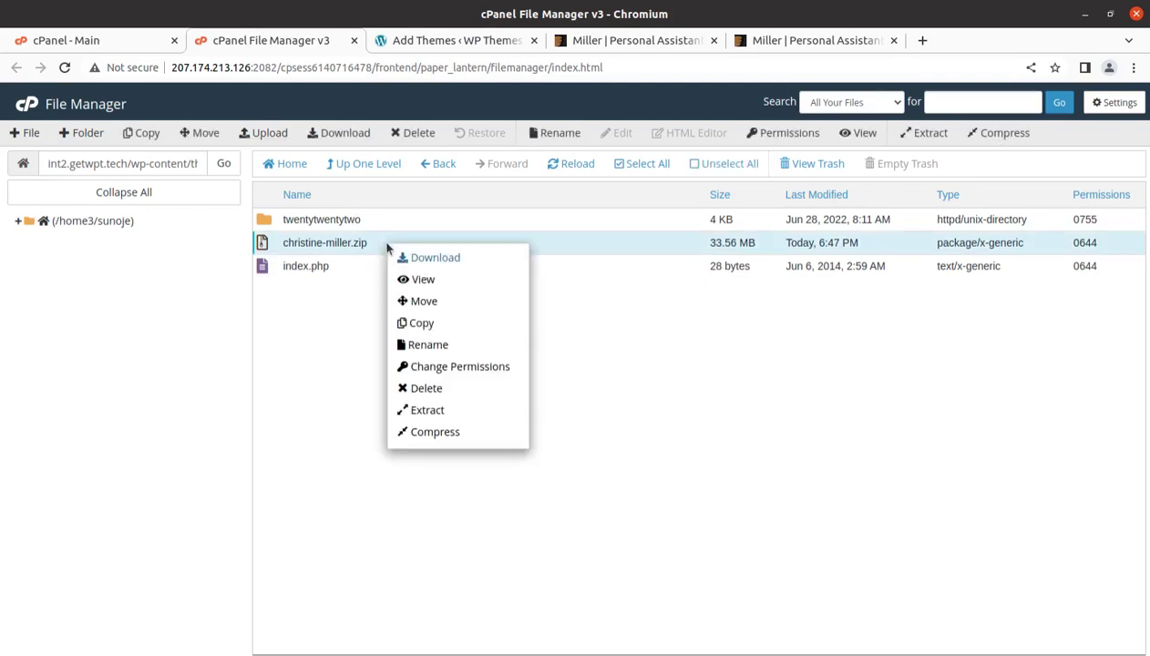
{"action": "left_click", "coordinate": [407, 410]}
{"action": "left_click", "coordinate": [696, 444]}
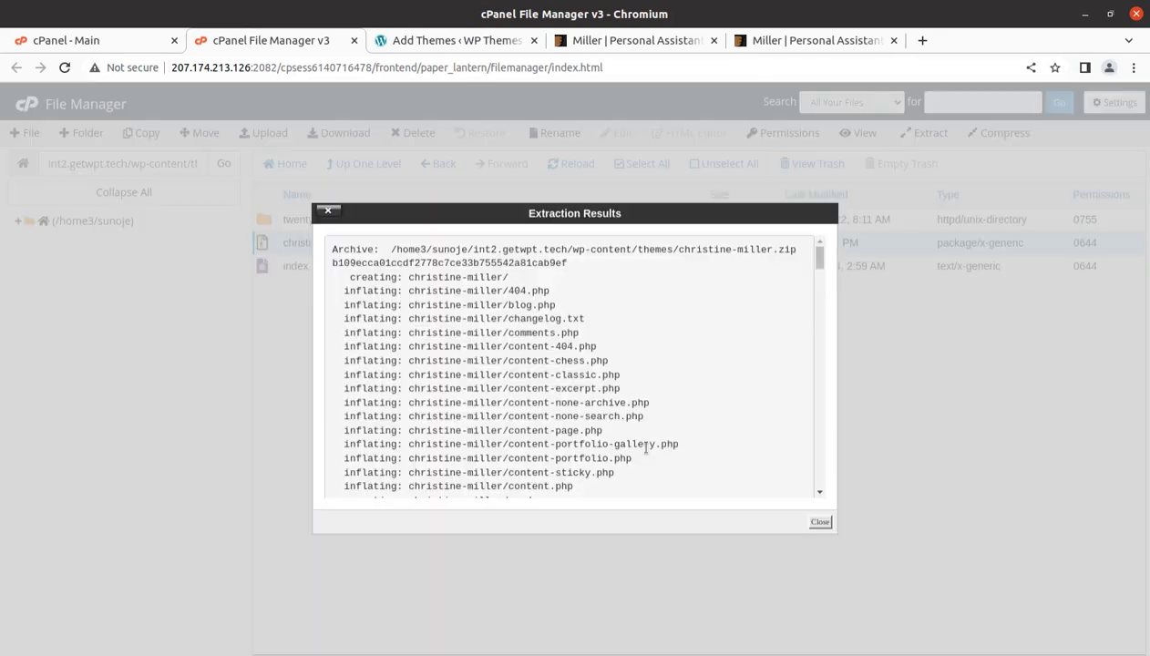
{"action": "left_click", "coordinate": [819, 522]}
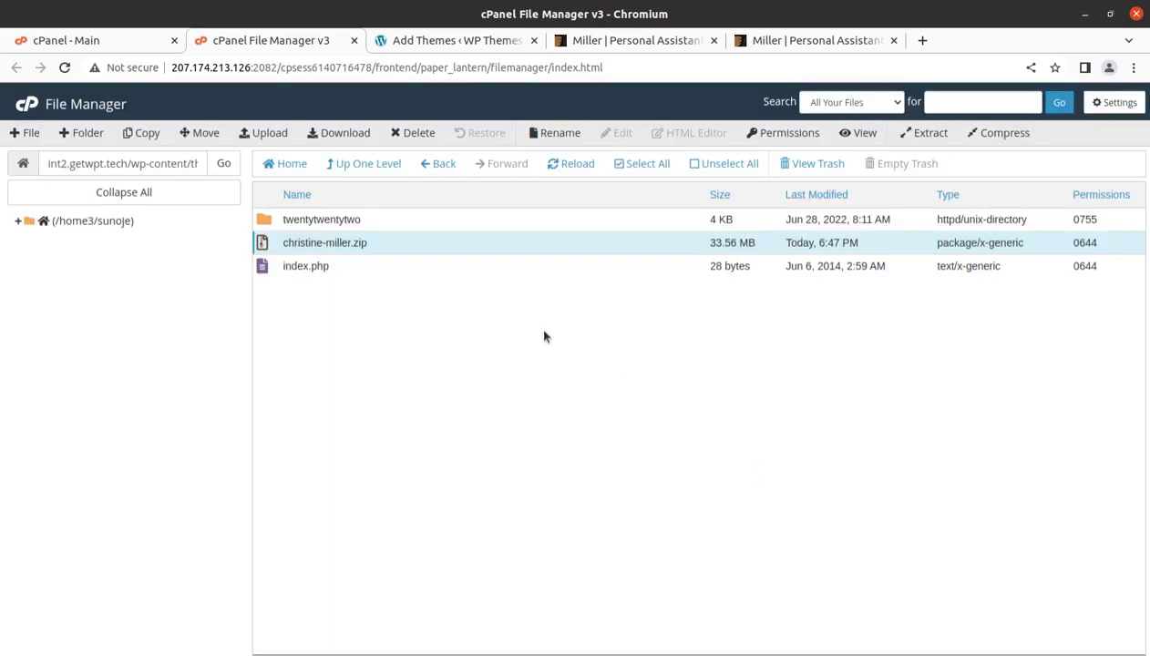
Step: Reload the themes folder and check the contents of the extracted christine-miller folder, returning to the parent folder
{"action": "left_click", "coordinate": [570, 164]}
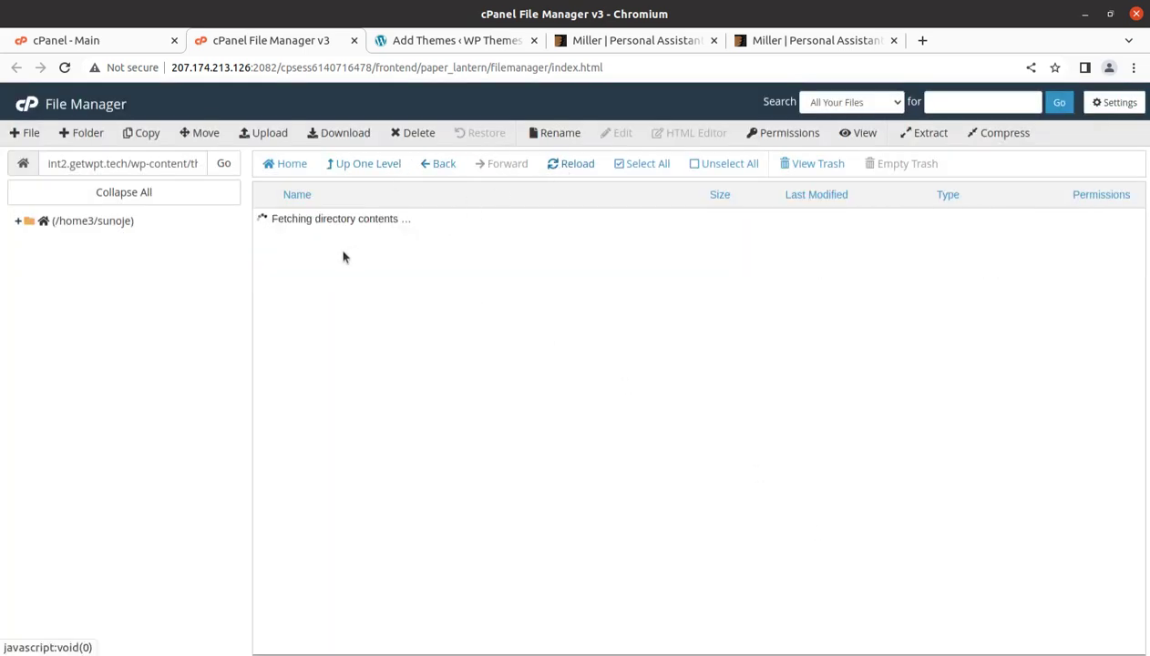
{"action": "double_click", "coordinate": [377, 225]}
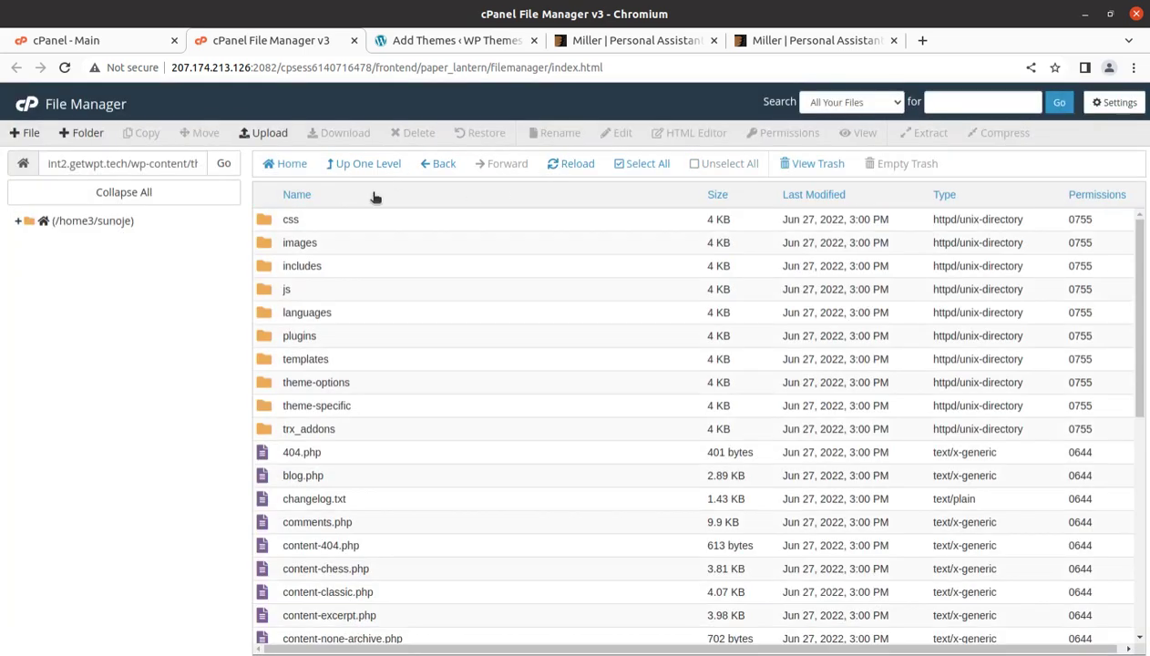
{"action": "scroll", "coordinate": [374, 299], "scroll_direction": "down", "scroll_amount": 5}
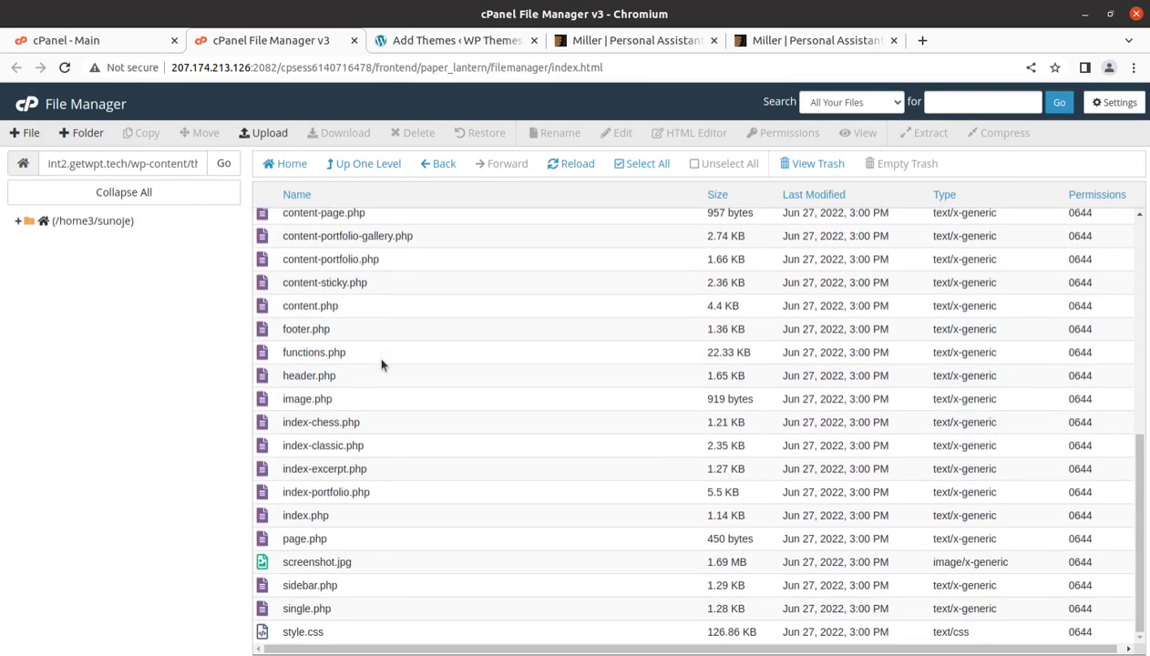
{"action": "scroll", "coordinate": [375, 352], "scroll_direction": "up", "scroll_amount": 3}
{"action": "scroll", "coordinate": [381, 360], "scroll_direction": "up", "scroll_amount": 3}
{"action": "left_click", "coordinate": [369, 165]}
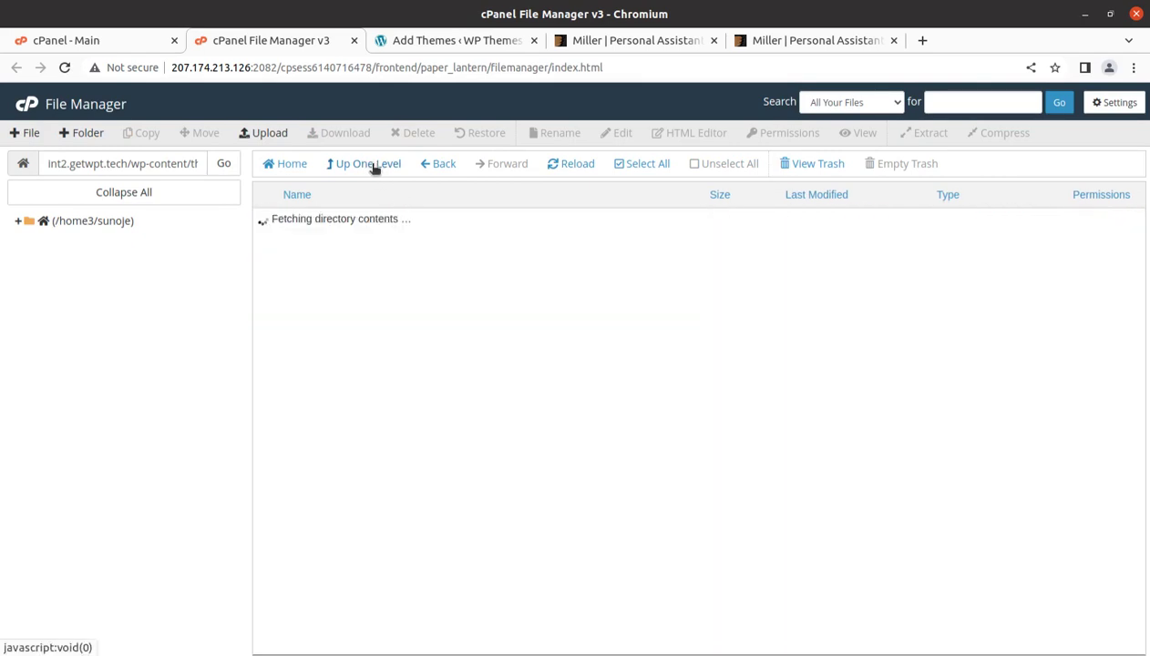
Step: Permanently delete christine-miller.zip from the themes folder, skipping the trash
{"action": "left_click", "coordinate": [386, 267]}
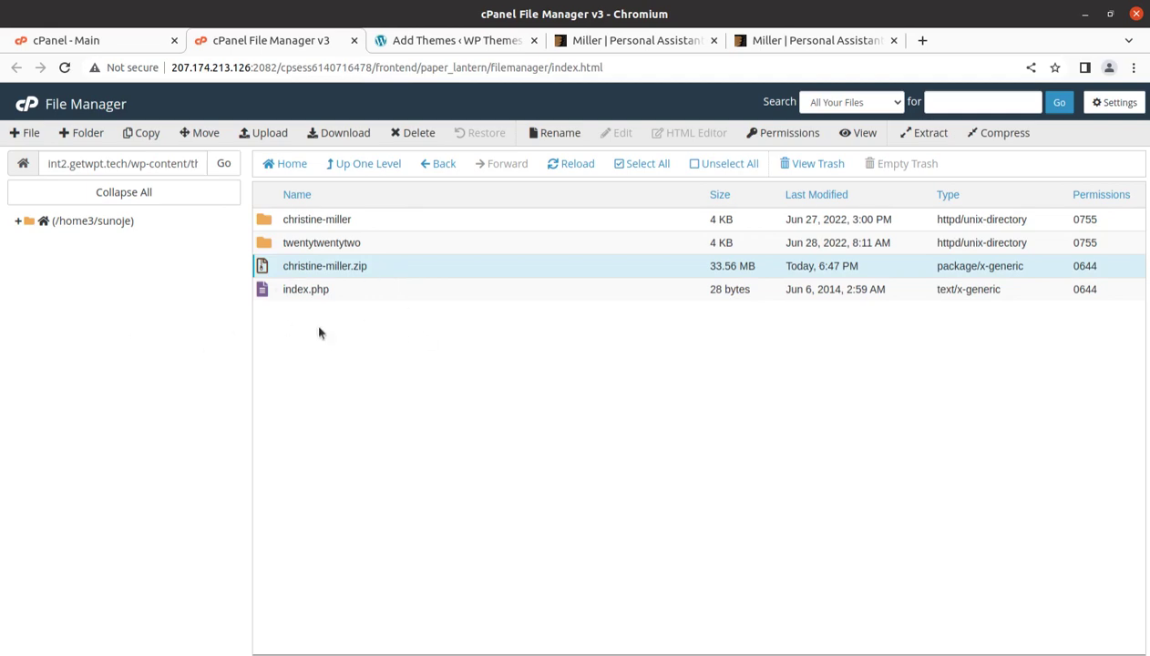
{"action": "left_click", "coordinate": [410, 134]}
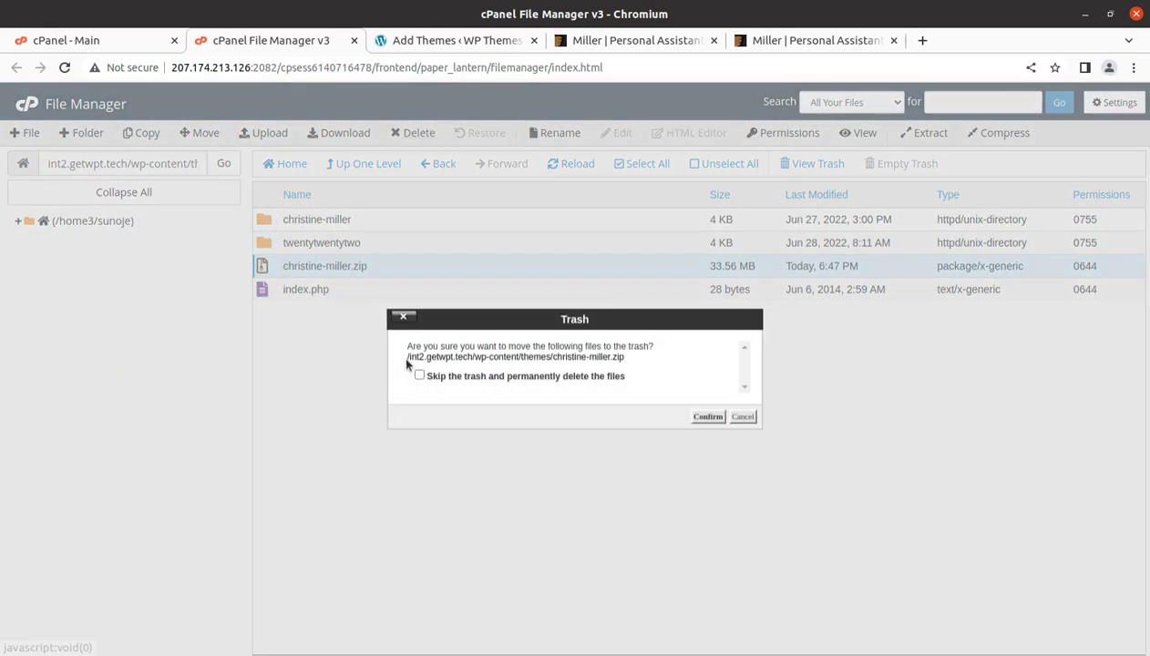
{"action": "left_click", "coordinate": [419, 376]}
{"action": "left_click", "coordinate": [708, 417]}
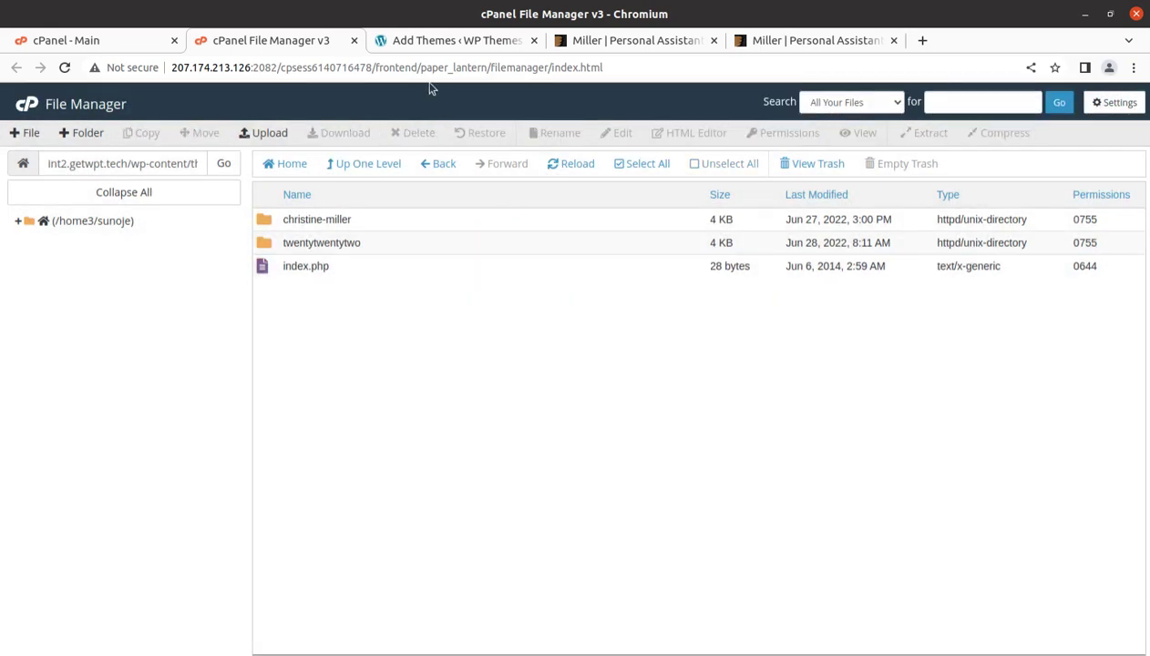
Step: Switch to the WordPress admin's installed themes, check the Christine Miller theme's details and version, and activate it
{"action": "left_click", "coordinate": [447, 41]}
{"action": "left_click", "coordinate": [34, 306]}
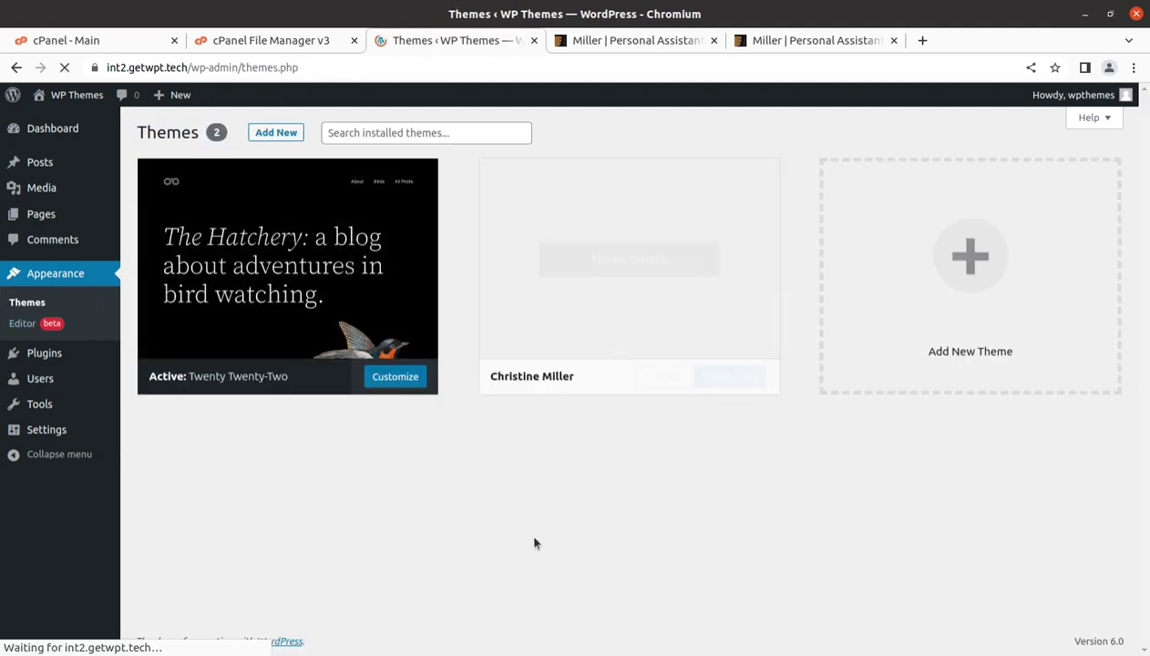
{"action": "left_click", "coordinate": [624, 278]}
{"action": "left_click_drag", "start_coordinate": [698, 216], "coordinate": [900, 219]}
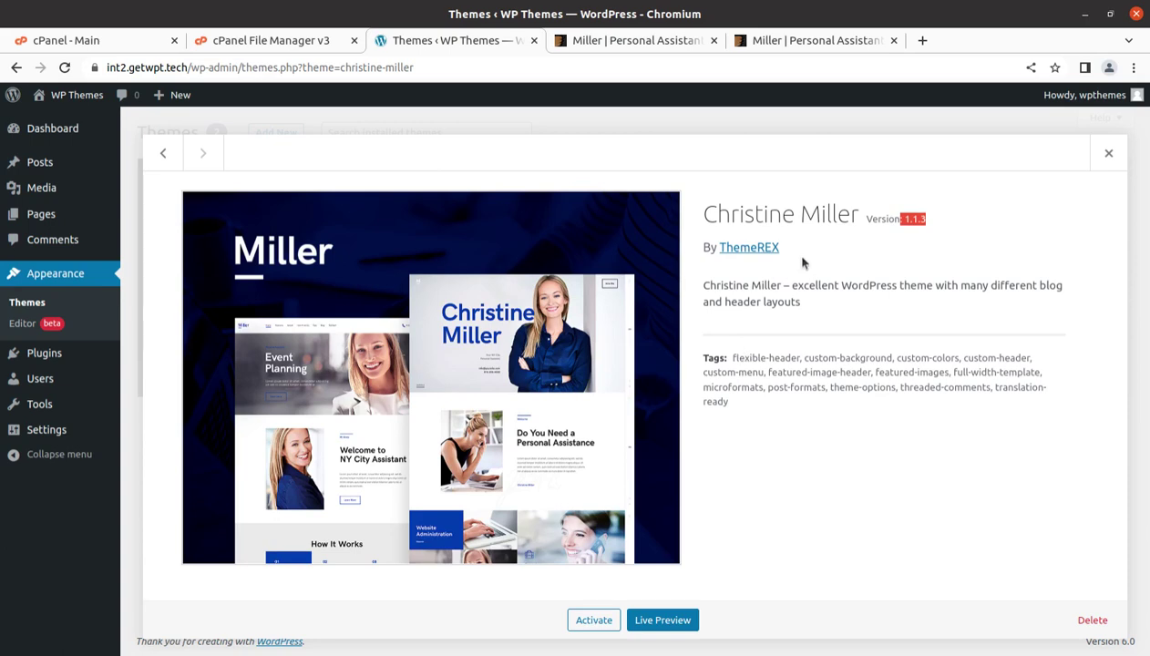
{"action": "left_click", "coordinate": [720, 262]}
{"action": "left_click", "coordinate": [592, 622]}
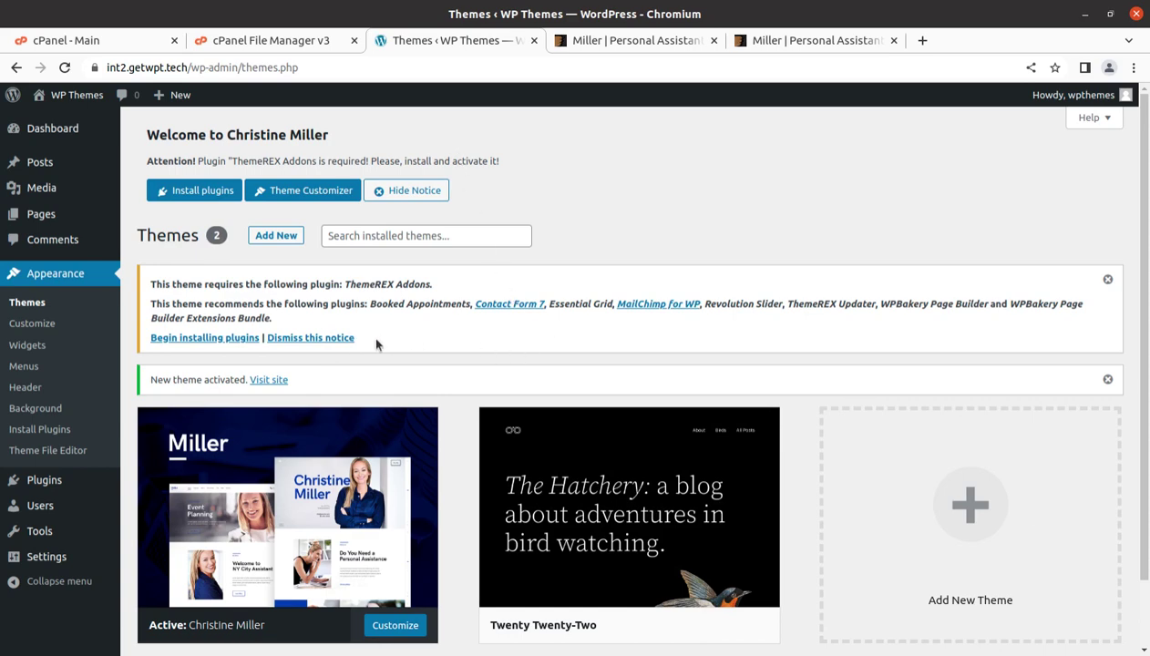
Step: Begin installing the theme's plugins and find Booked Appointments in the list of required and recommended plugins
{"action": "scroll", "coordinate": [383, 339], "scroll_direction": "down", "scroll_amount": 2}
{"action": "left_click", "coordinate": [176, 263]}
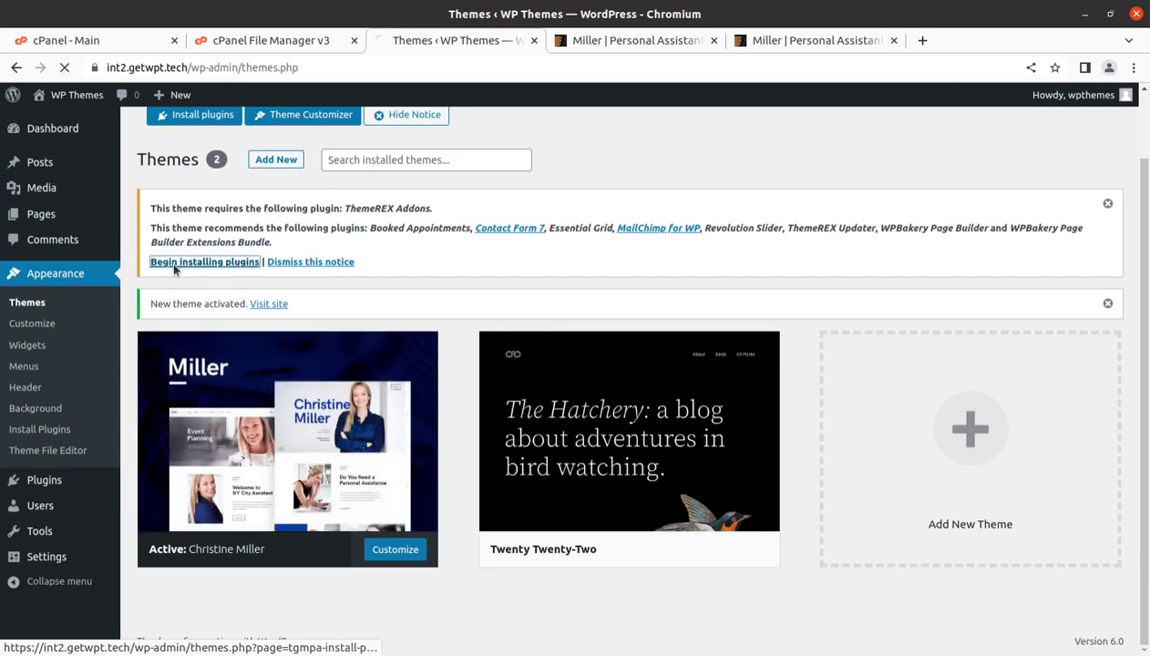
{"action": "scroll", "coordinate": [405, 328], "scroll_direction": "down", "scroll_amount": 2}
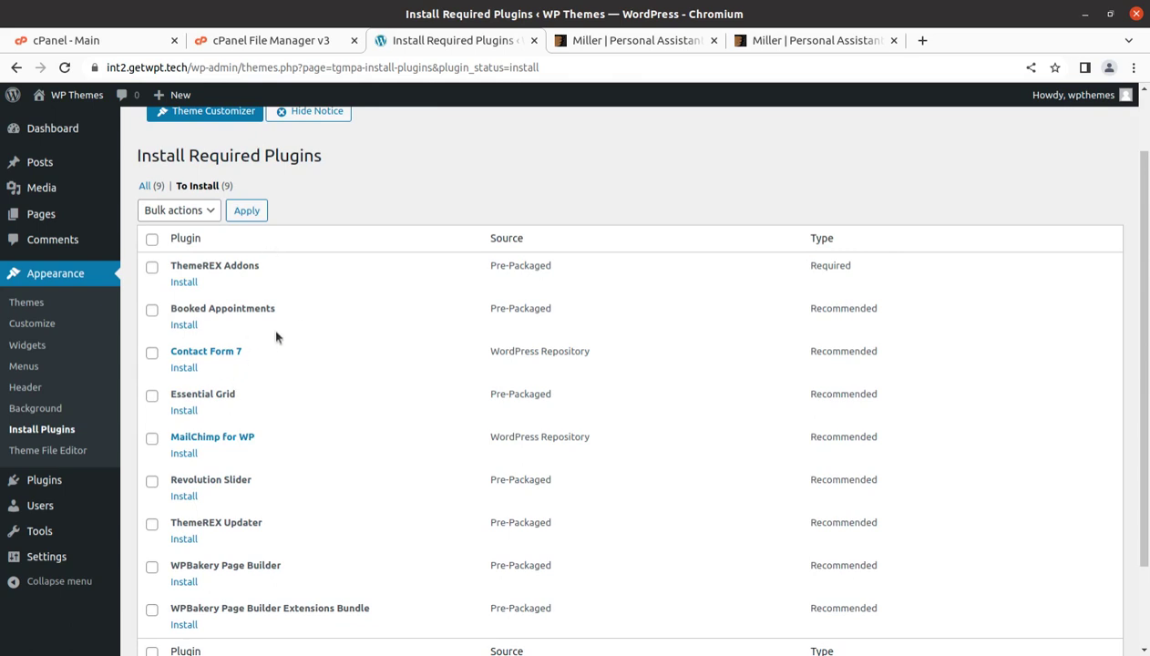
{"action": "left_click_drag", "start_coordinate": [283, 314], "coordinate": [168, 311]}
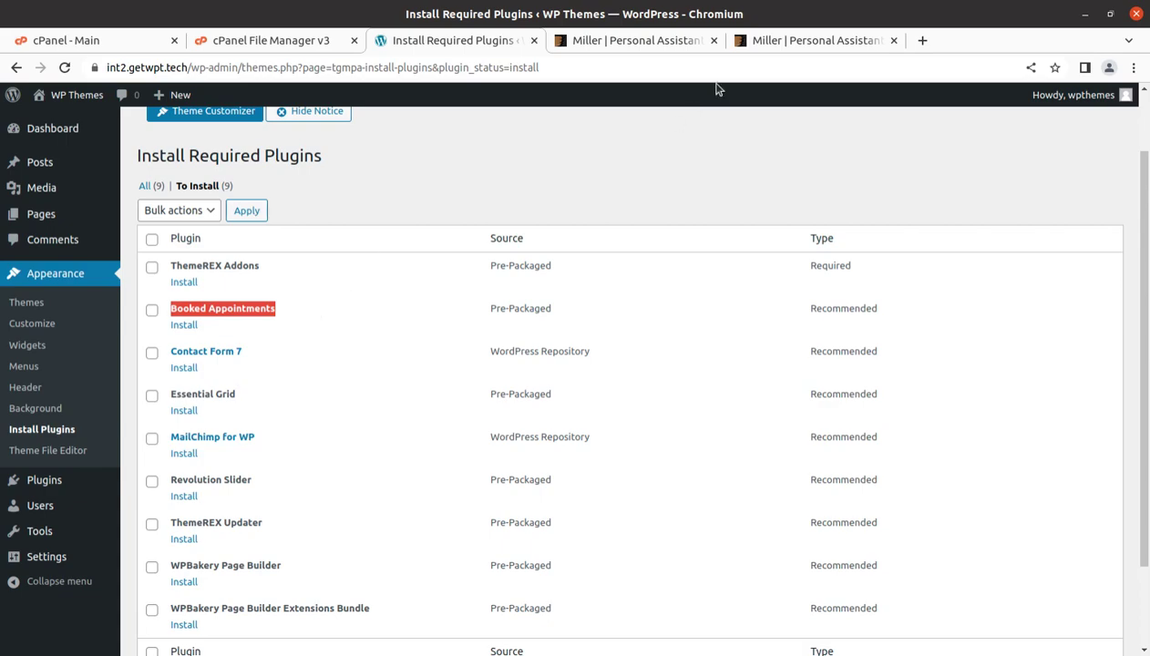
Step: Switch to the ThemeForest live preview of Miller and look through the sections of the demo home page
{"action": "left_click", "coordinate": [777, 40]}
{"action": "scroll", "coordinate": [715, 310], "scroll_direction": "down", "scroll_amount": 2}
{"action": "scroll", "coordinate": [715, 310], "scroll_direction": "down", "scroll_amount": 12}
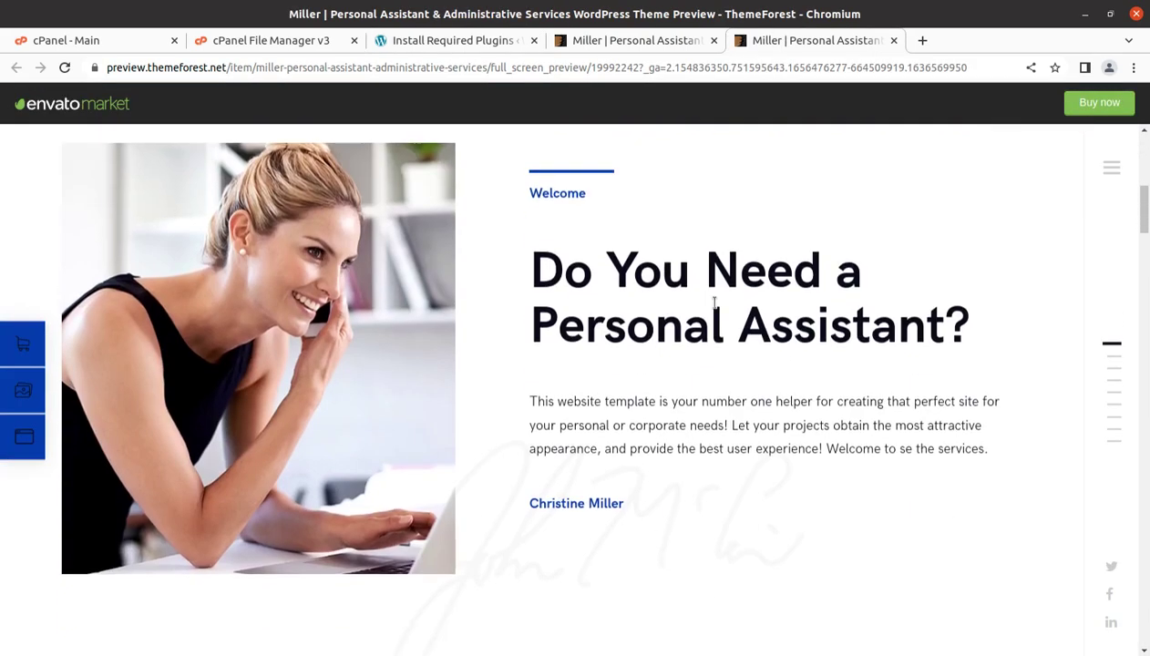
{"action": "scroll", "coordinate": [716, 310], "scroll_direction": "down", "scroll_amount": 15}
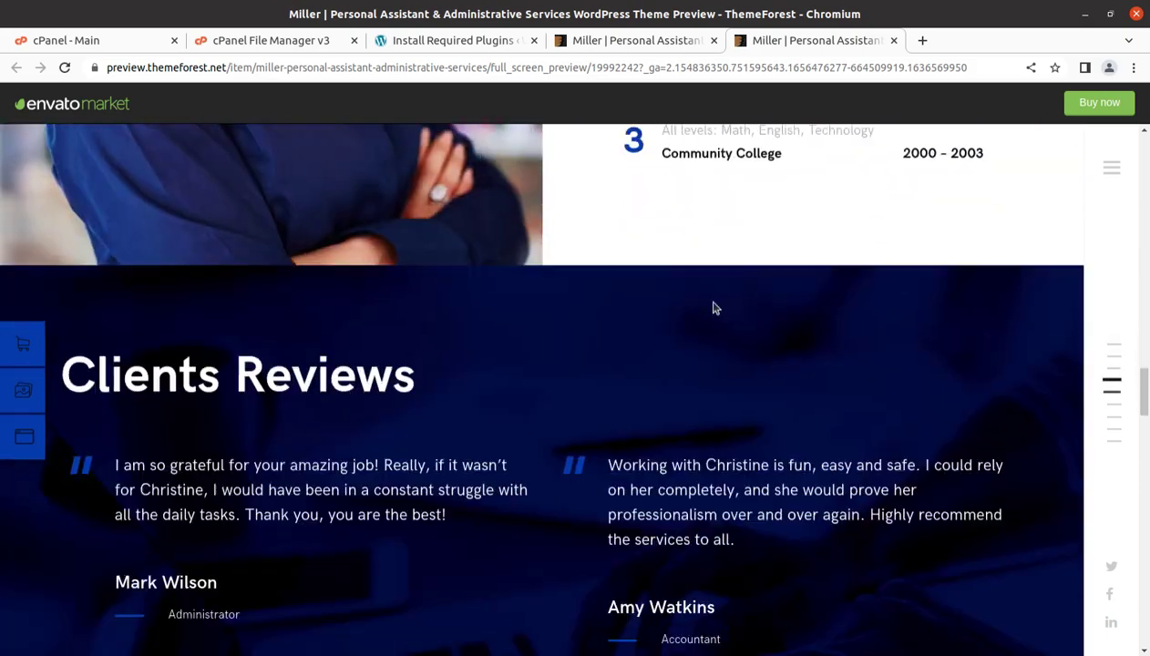
{"action": "scroll", "coordinate": [715, 310], "scroll_direction": "down", "scroll_amount": 15}
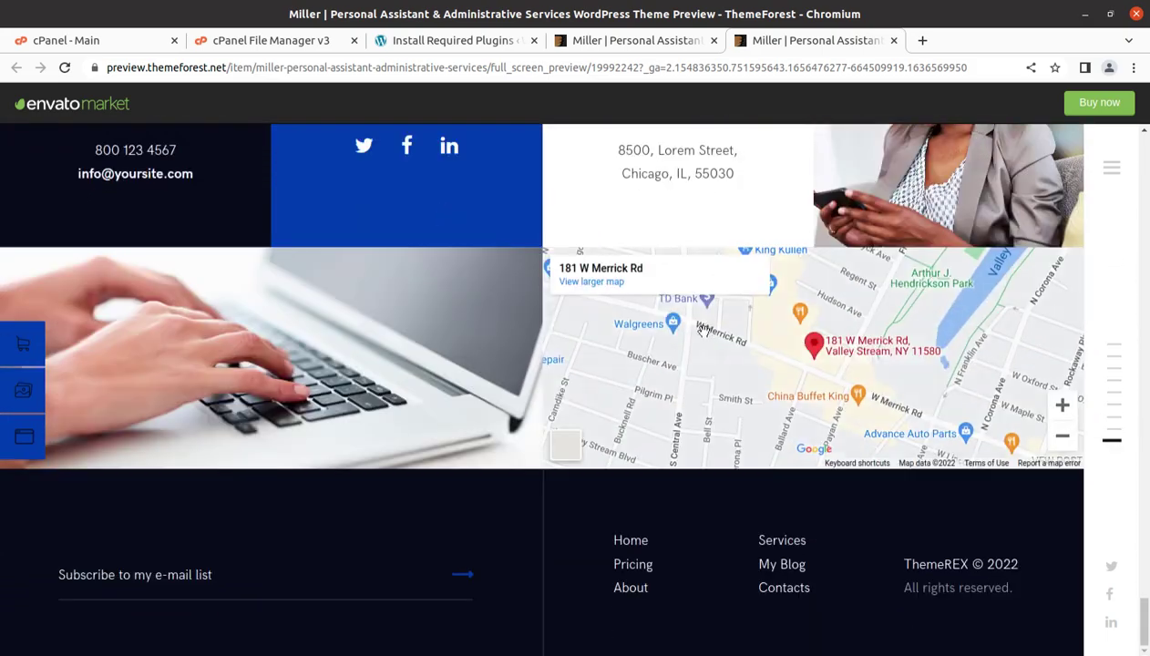
{"action": "scroll", "coordinate": [713, 310], "scroll_direction": "up", "scroll_amount": 8}
{"action": "scroll", "coordinate": [701, 334], "scroll_direction": "up", "scroll_amount": 10}
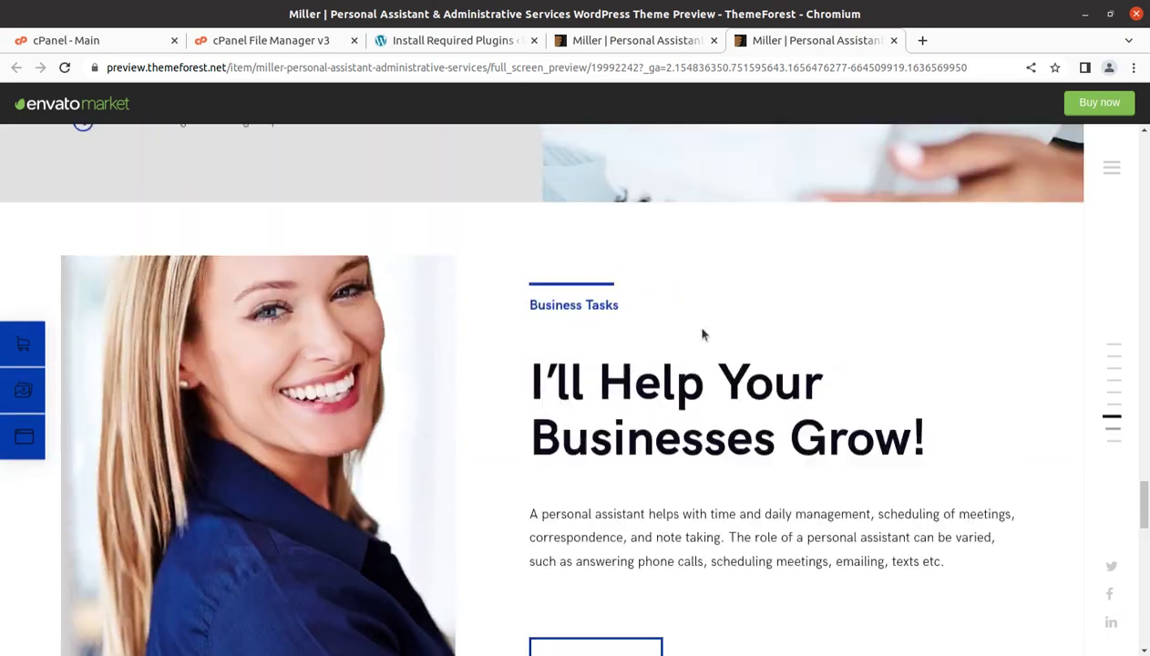
{"action": "scroll", "coordinate": [701, 334], "scroll_direction": "up", "scroll_amount": 8}
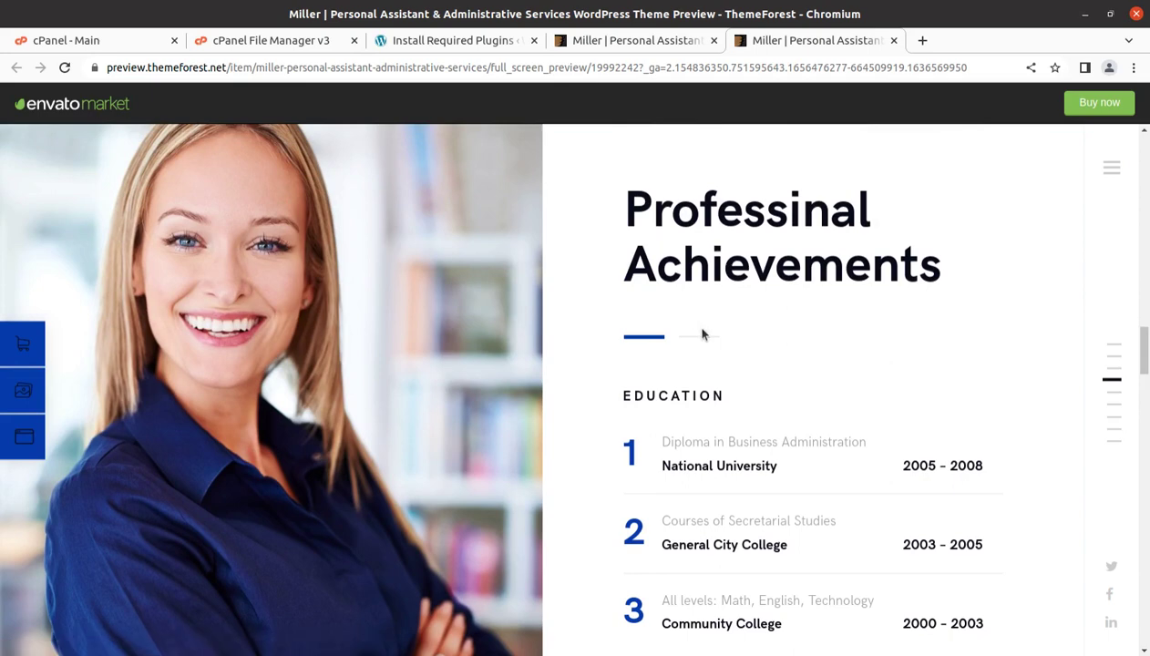
Step: Open the demo's Appointment page and preview the booking form for July 7, 2022, closing it without signing in
{"action": "left_click", "coordinate": [701, 334]}
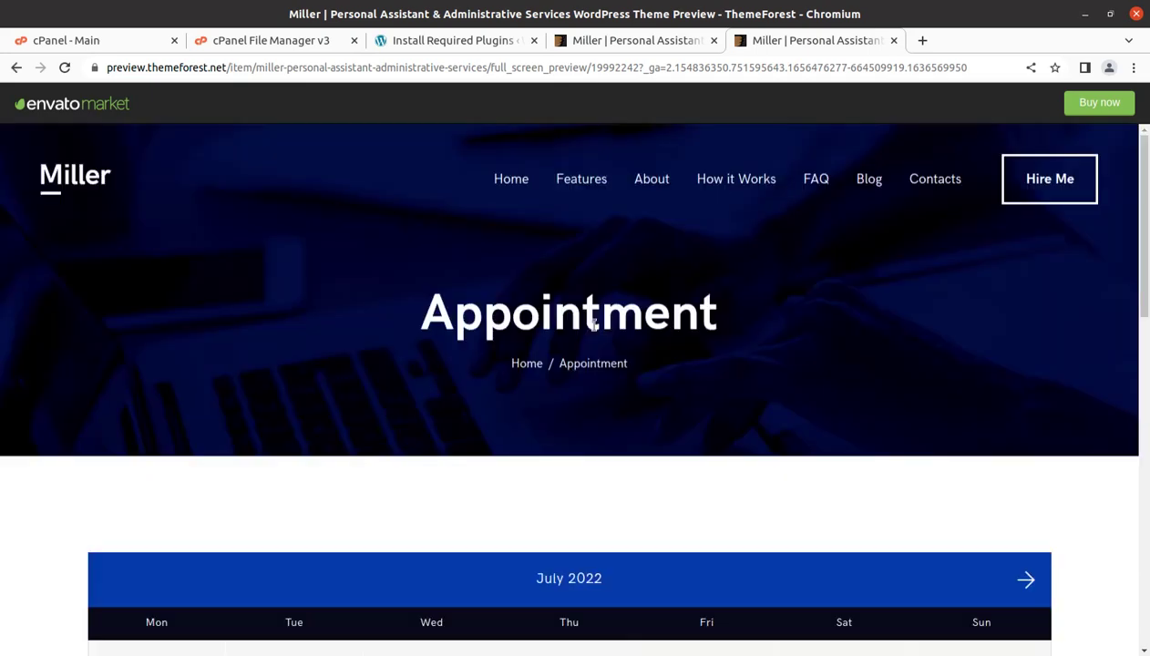
{"action": "scroll", "coordinate": [327, 441], "scroll_direction": "down", "scroll_amount": 2}
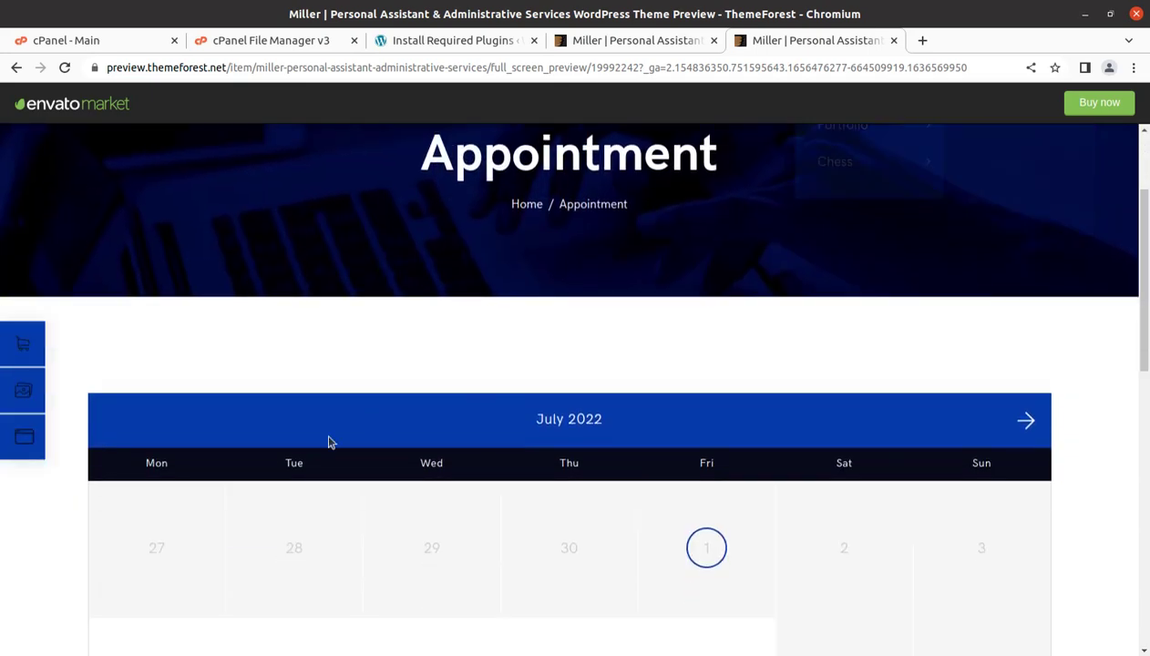
{"action": "scroll", "coordinate": [306, 466], "scroll_direction": "down", "scroll_amount": 2}
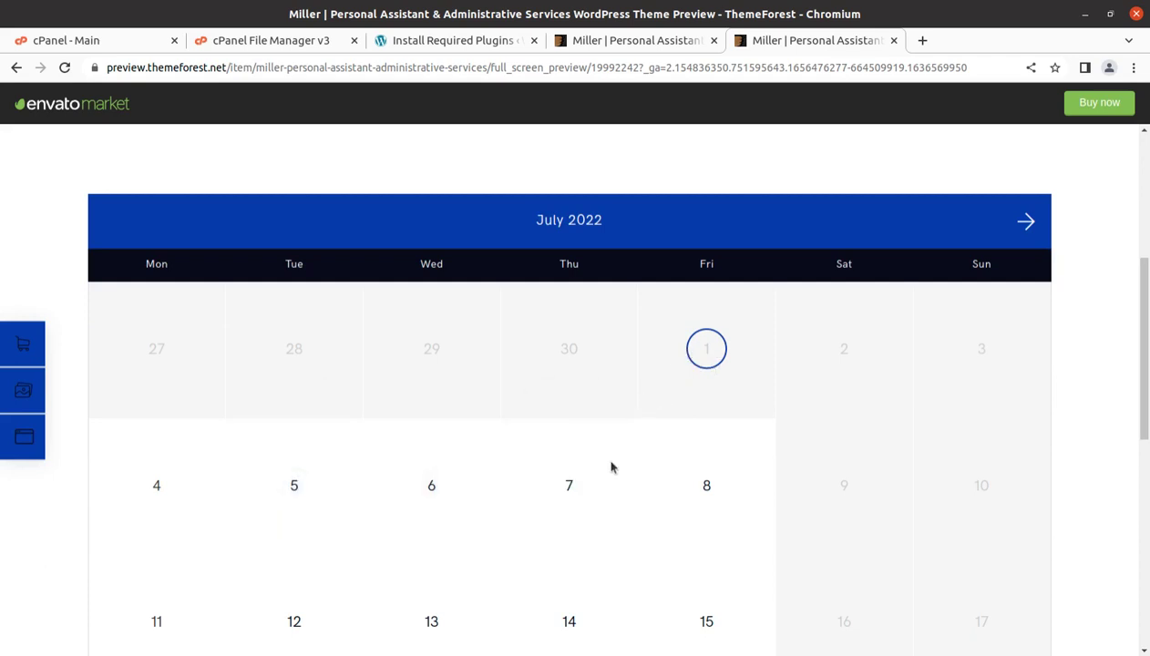
{"action": "left_click", "coordinate": [568, 489]}
{"action": "scroll", "coordinate": [574, 493], "scroll_direction": "down", "scroll_amount": 1}
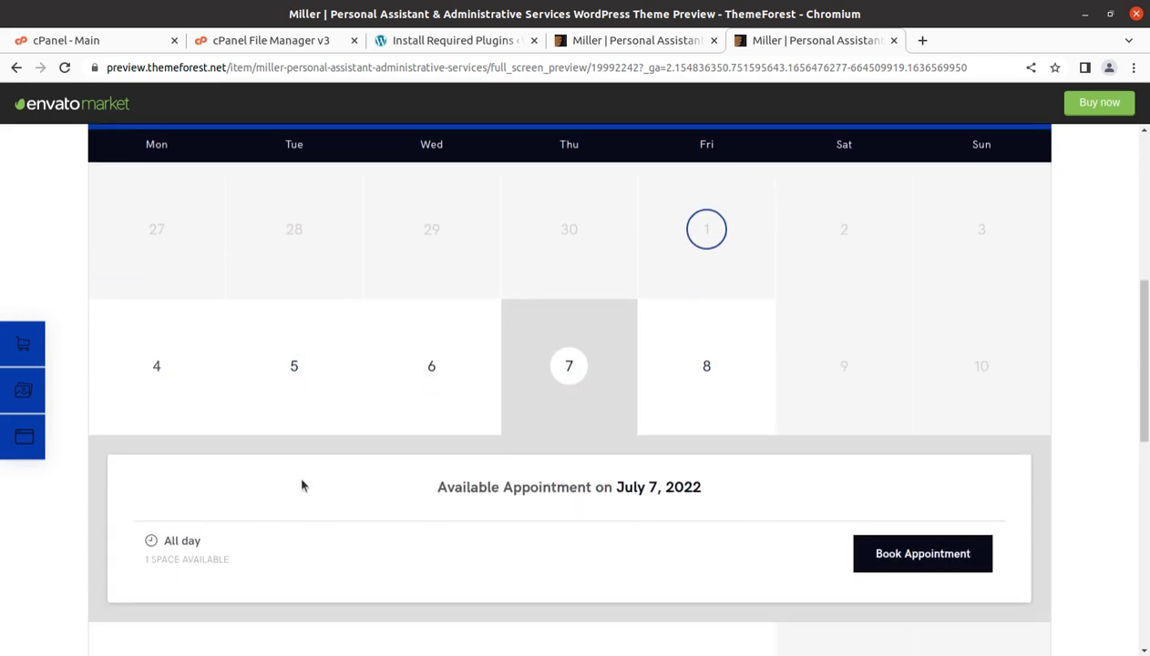
{"action": "left_click", "coordinate": [918, 555]}
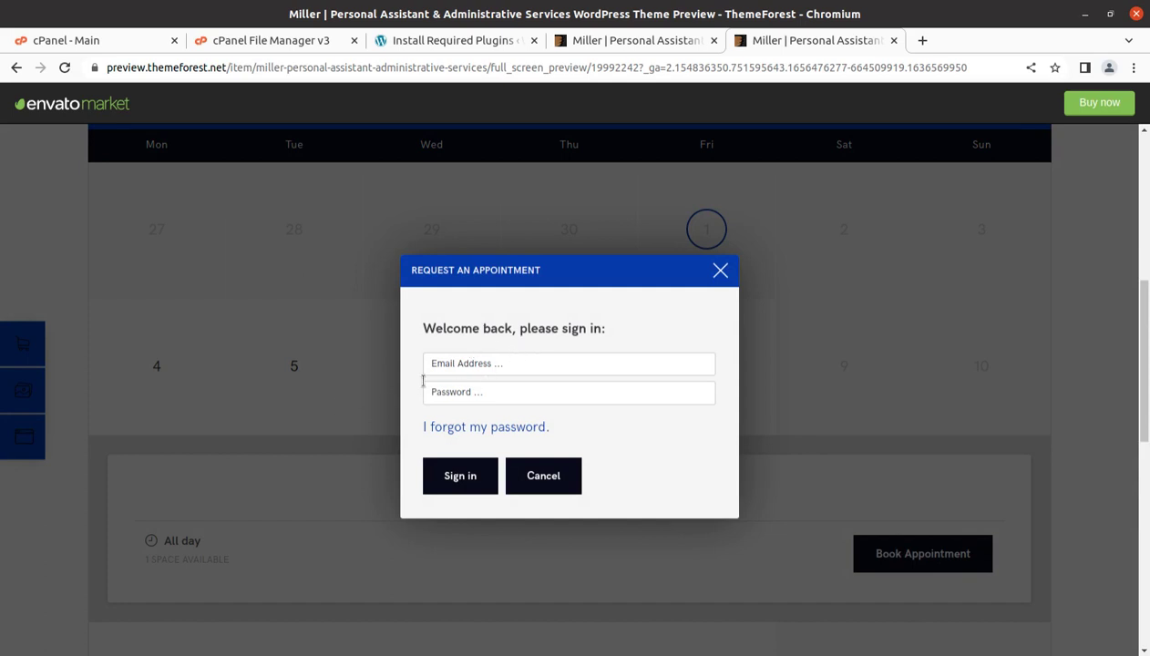
{"action": "left_click", "coordinate": [720, 272]}
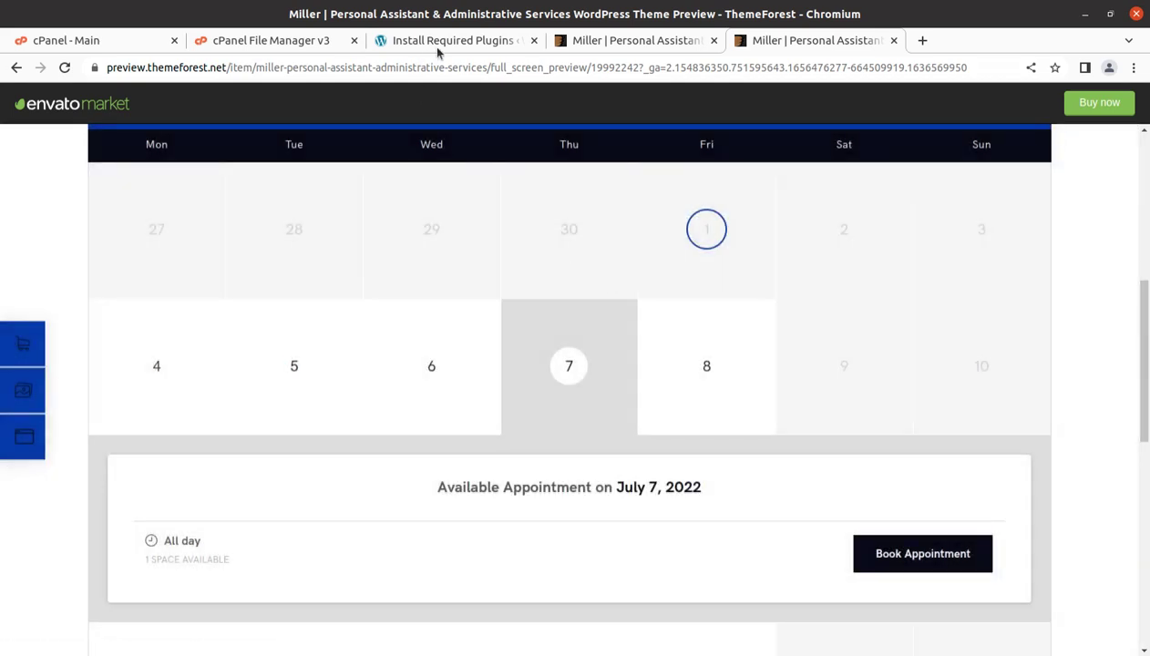
Step: Return to the Install Required Plugins page and review the Booked Appointments, Contact Form 7 and ThemeREX Addons entries
{"action": "left_click", "coordinate": [437, 46]}
{"action": "left_click", "coordinate": [288, 307]}
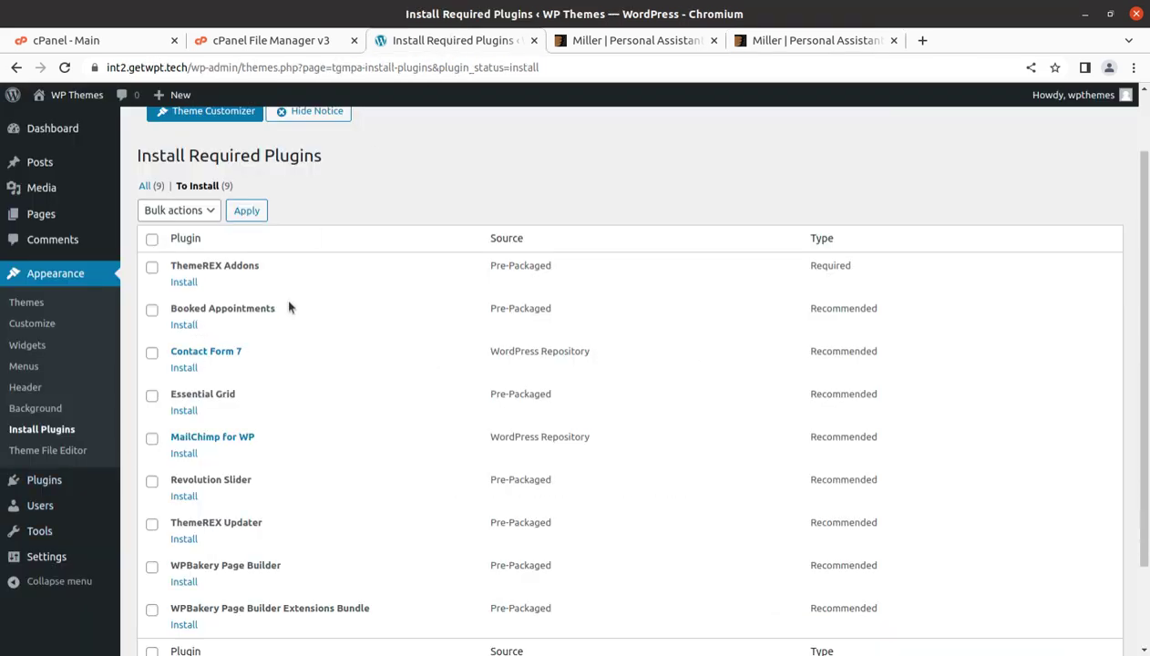
{"action": "left_click_drag", "start_coordinate": [284, 304], "coordinate": [168, 308]}
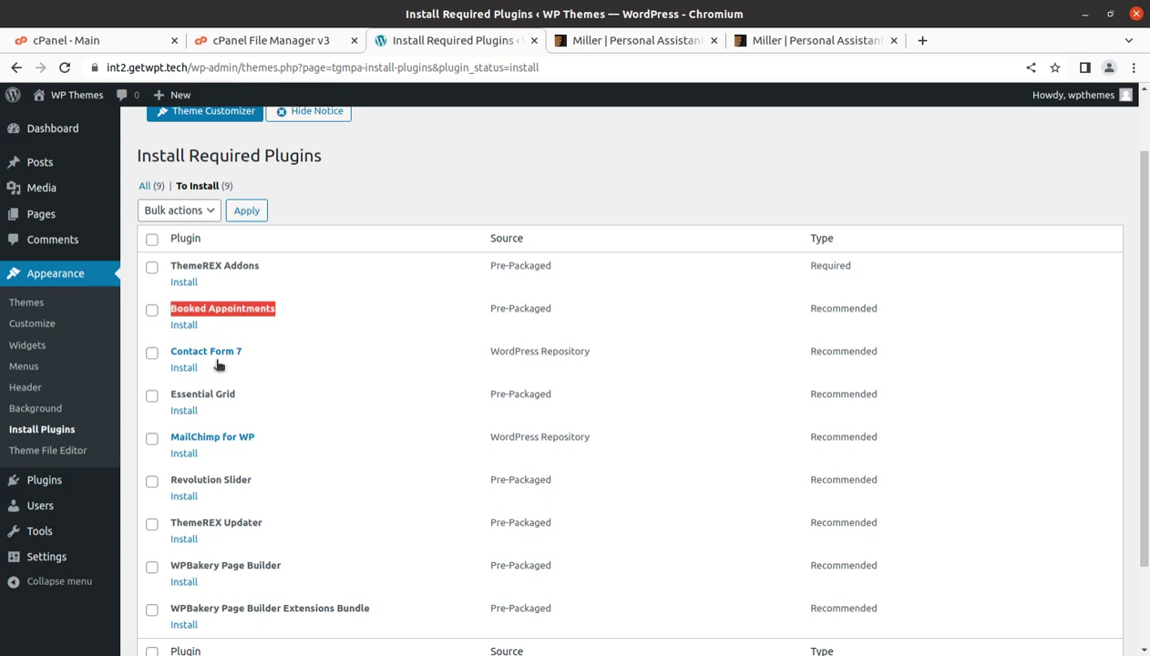
{"action": "left_click_drag", "start_coordinate": [250, 369], "coordinate": [169, 349]}
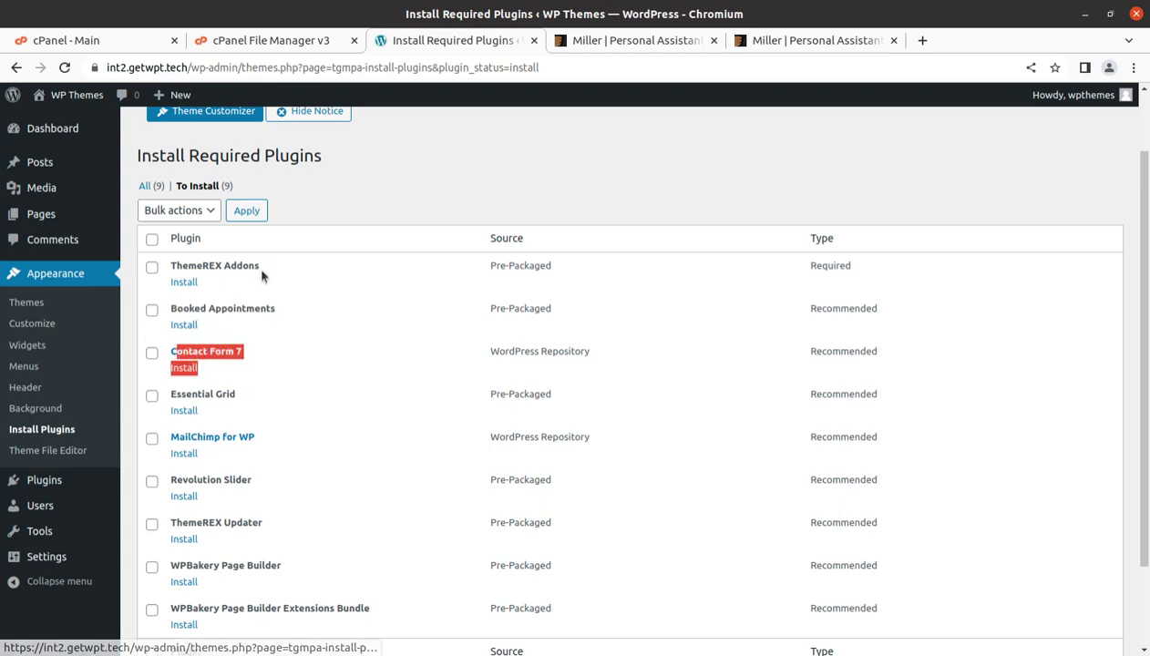
{"action": "left_click_drag", "start_coordinate": [258, 265], "coordinate": [170, 266]}
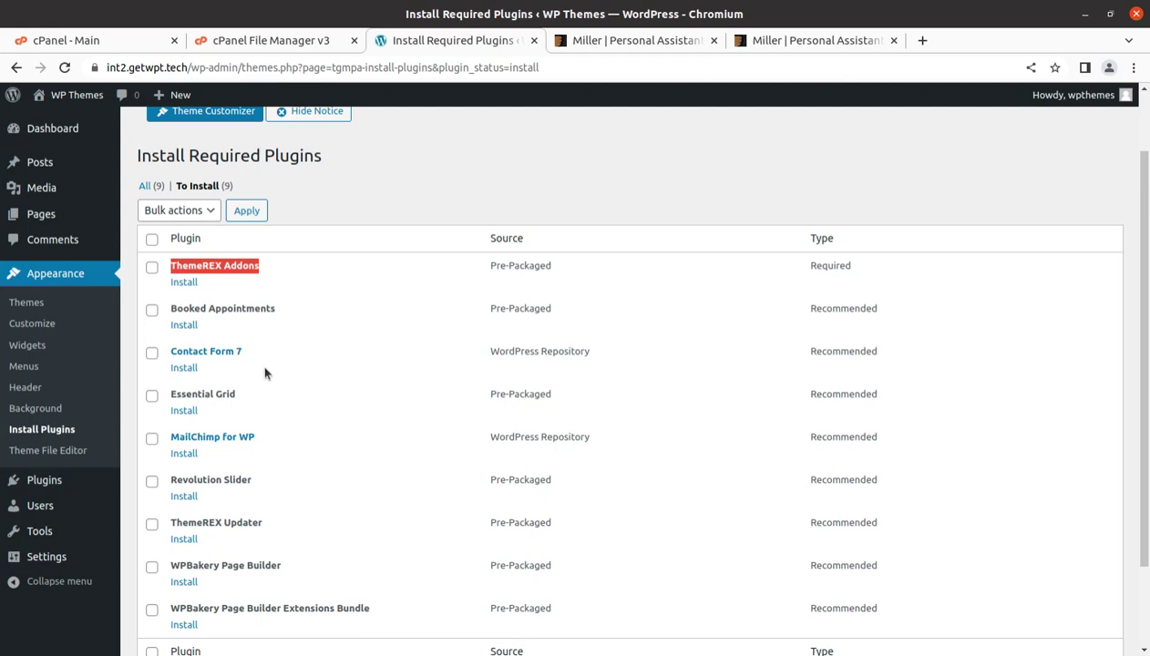
Step: Review the Revolution Slider and ThemeREX Updater entries in the list of plugins to install
{"action": "scroll", "coordinate": [265, 355], "scroll_direction": "down", "scroll_amount": 3}
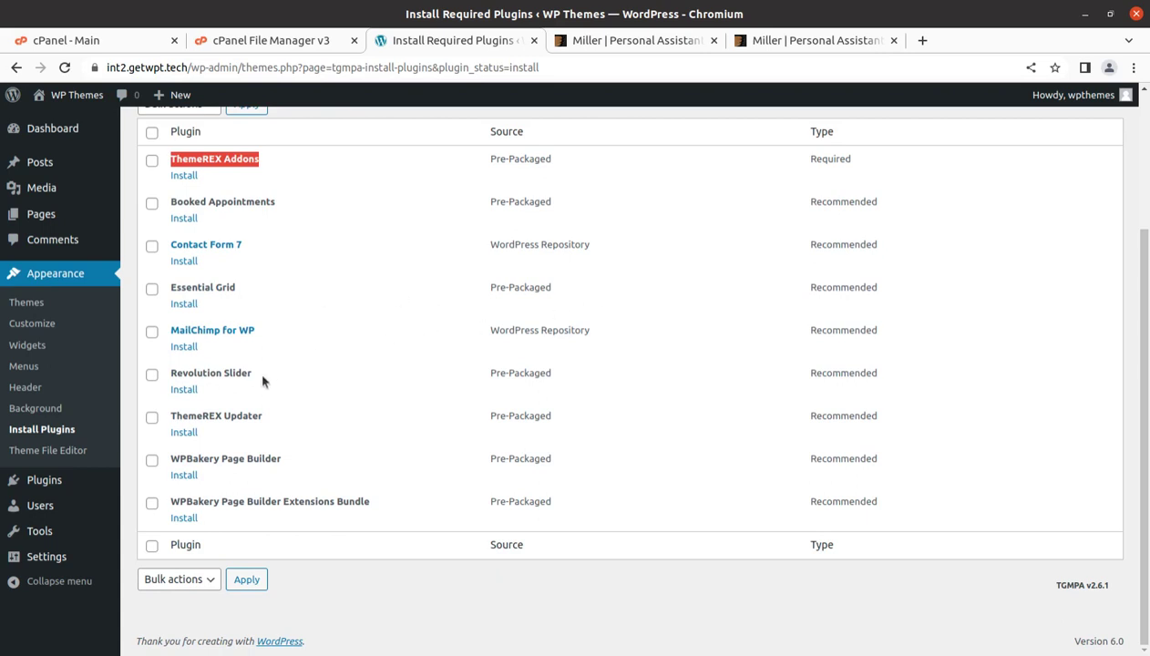
{"action": "left_click_drag", "start_coordinate": [261, 375], "coordinate": [168, 372]}
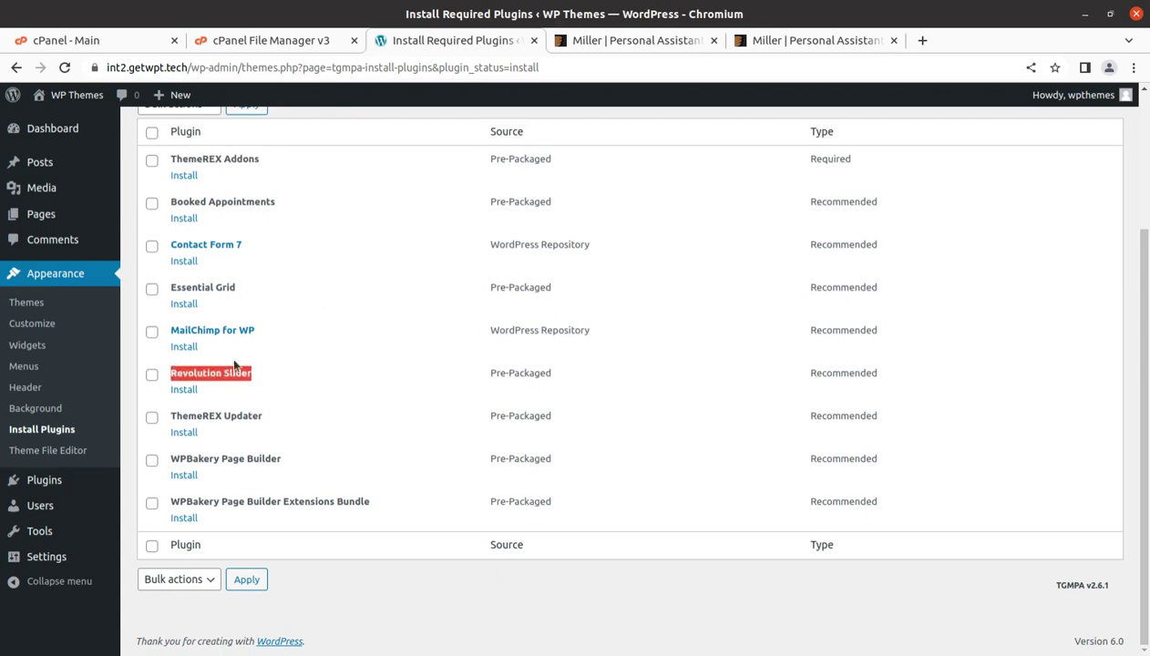
{"action": "left_click_drag", "start_coordinate": [272, 420], "coordinate": [167, 417]}
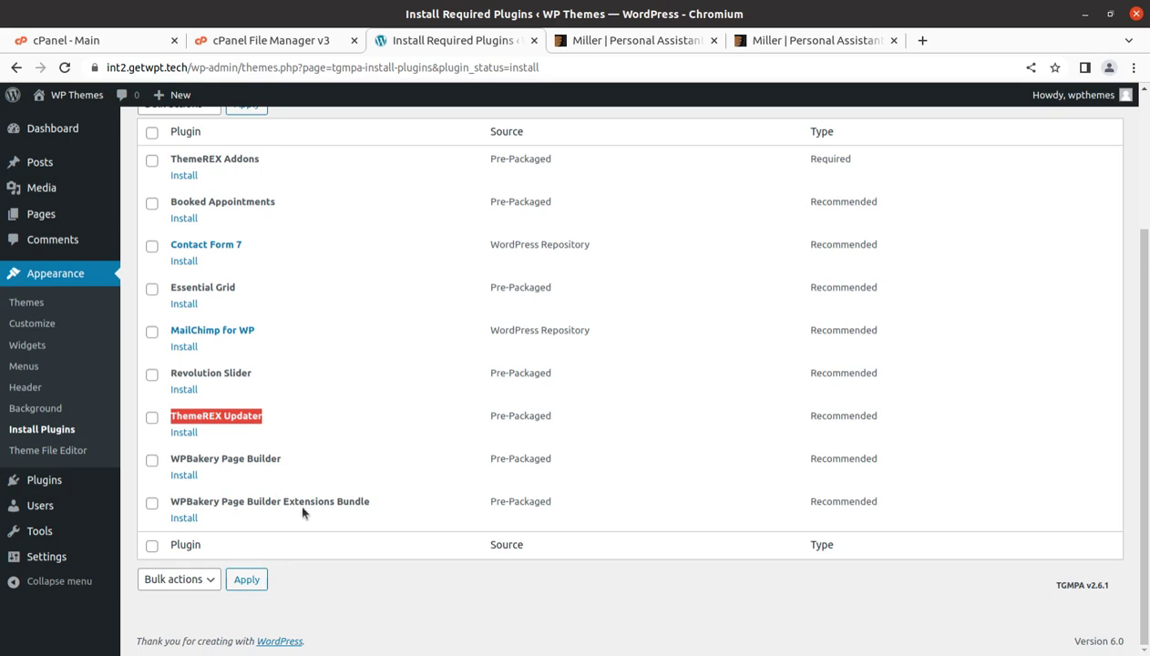
Step: Select all the listed required and recommended plugins and install them in bulk
{"action": "scroll", "coordinate": [387, 446], "scroll_direction": "up", "scroll_amount": 3}
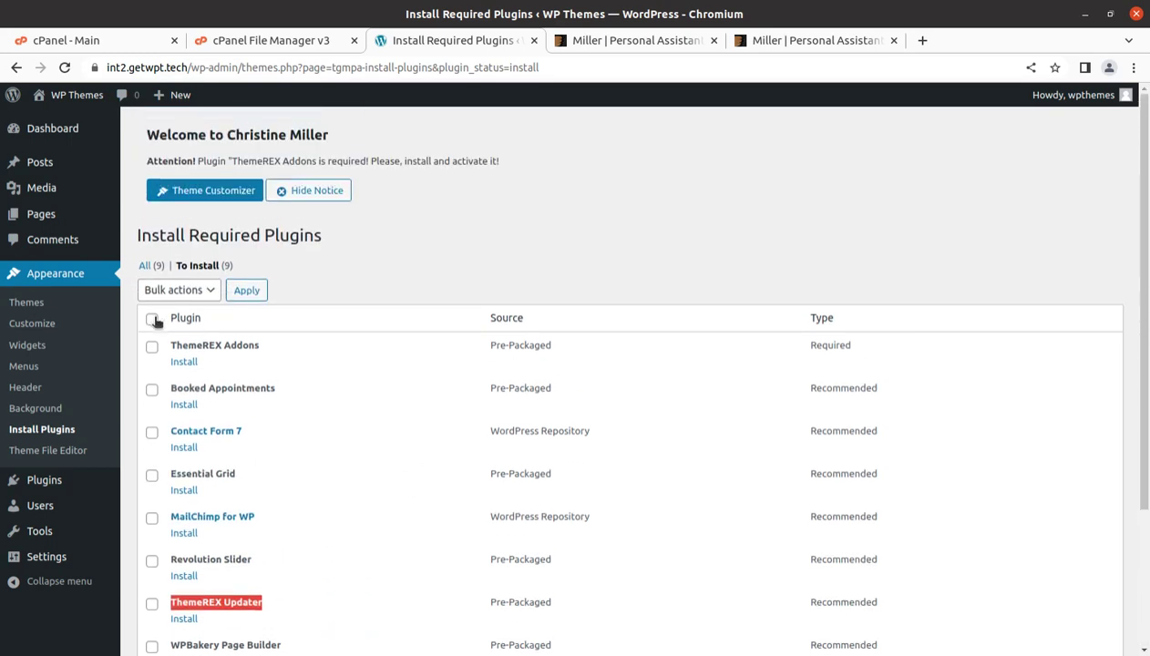
{"action": "left_click", "coordinate": [151, 318]}
{"action": "left_click", "coordinate": [178, 290]}
{"action": "left_click", "coordinate": [173, 321]}
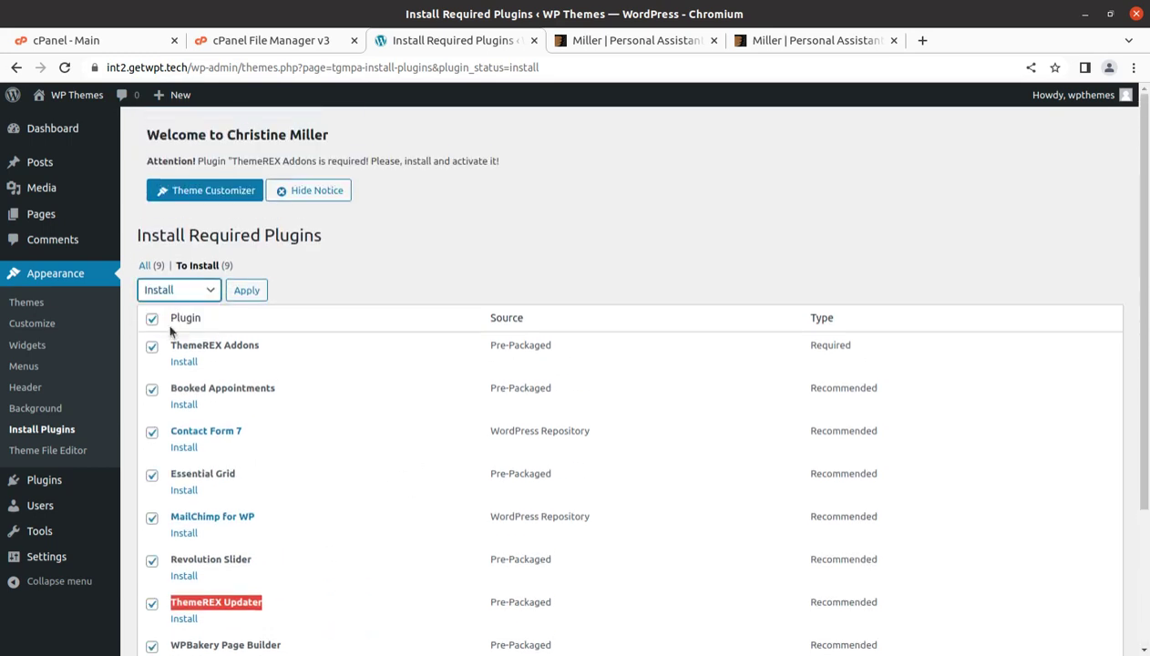
{"action": "left_click", "coordinate": [247, 290]}
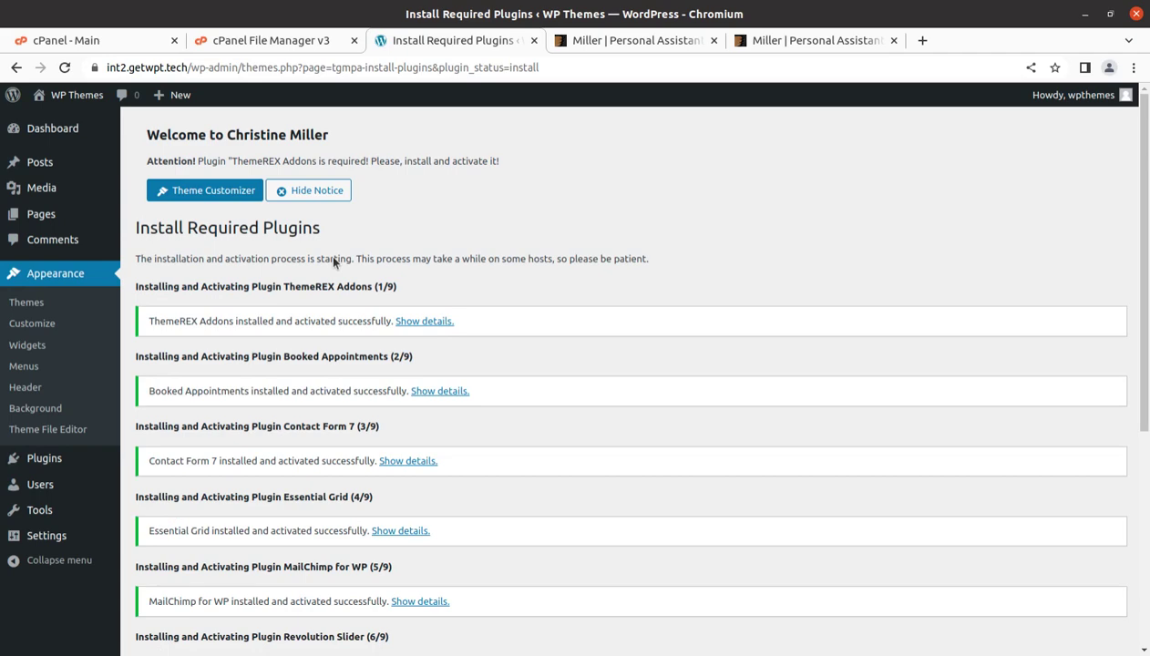
Step: Check the installation and activation results for each plugin down to the completion line
{"action": "scroll", "coordinate": [325, 451], "scroll_direction": "down", "scroll_amount": 4}
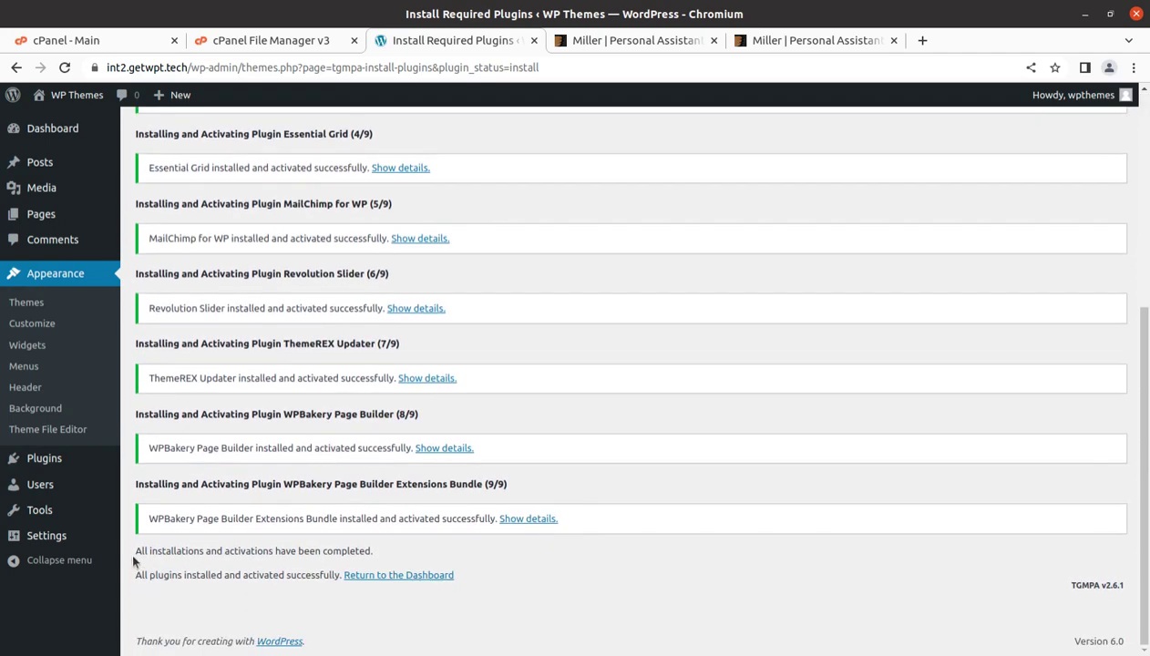
{"action": "left_click_drag", "start_coordinate": [134, 552], "coordinate": [333, 552]}
{"action": "left_click", "coordinate": [406, 549]}
{"action": "scroll", "coordinate": [149, 361], "scroll_direction": "up", "scroll_amount": 3}
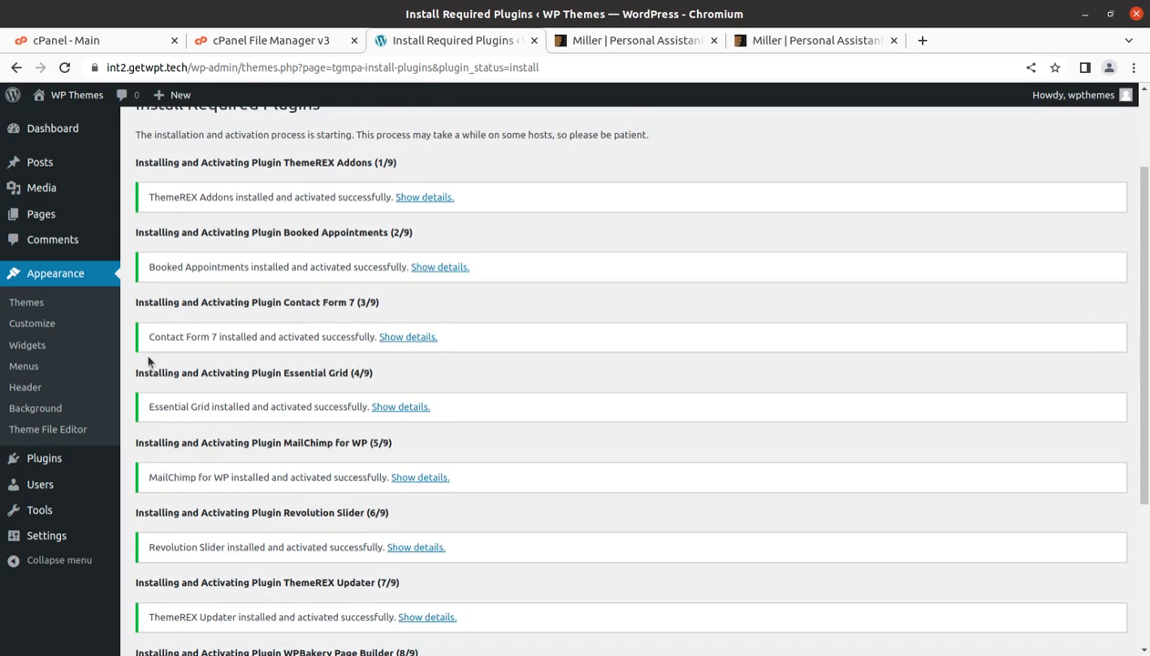
Step: Dismiss the Slider Revolution welcome dialog and open the WordPress dashboard home
{"action": "left_click", "coordinate": [53, 132]}
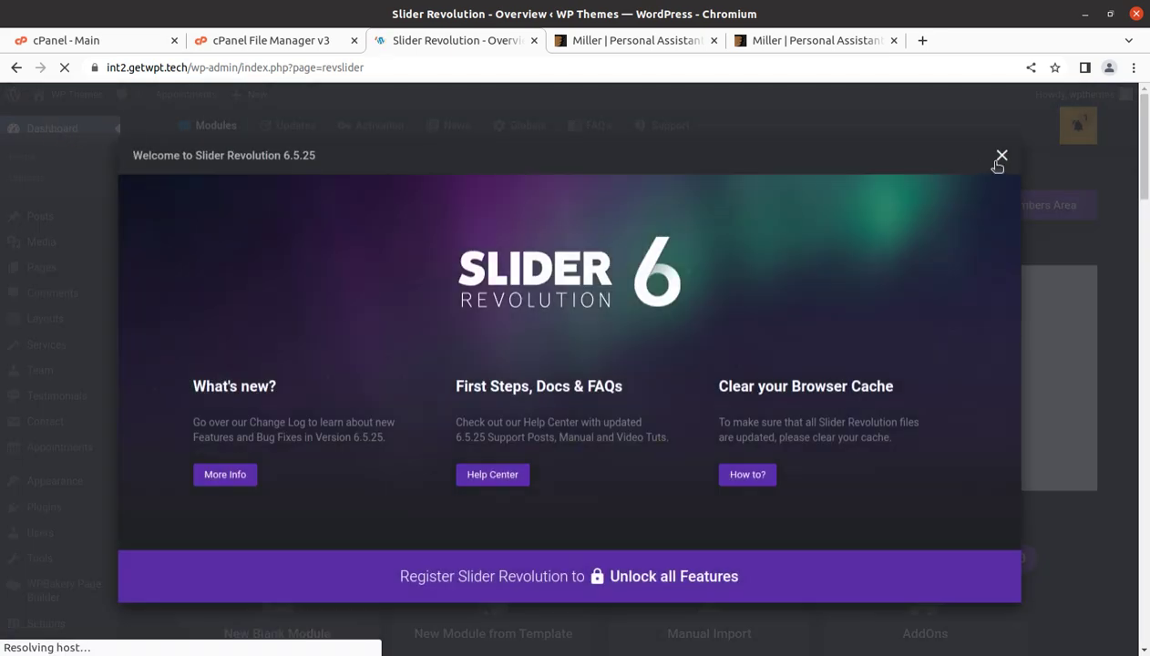
{"action": "left_click", "coordinate": [999, 156]}
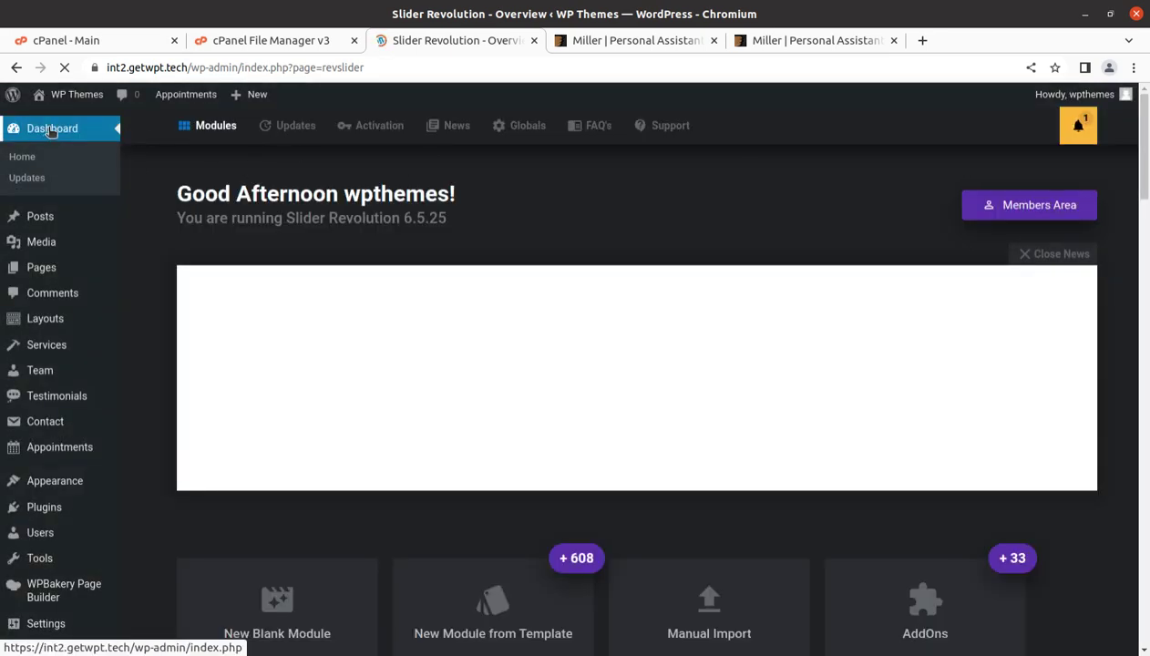
{"action": "left_click", "coordinate": [50, 130]}
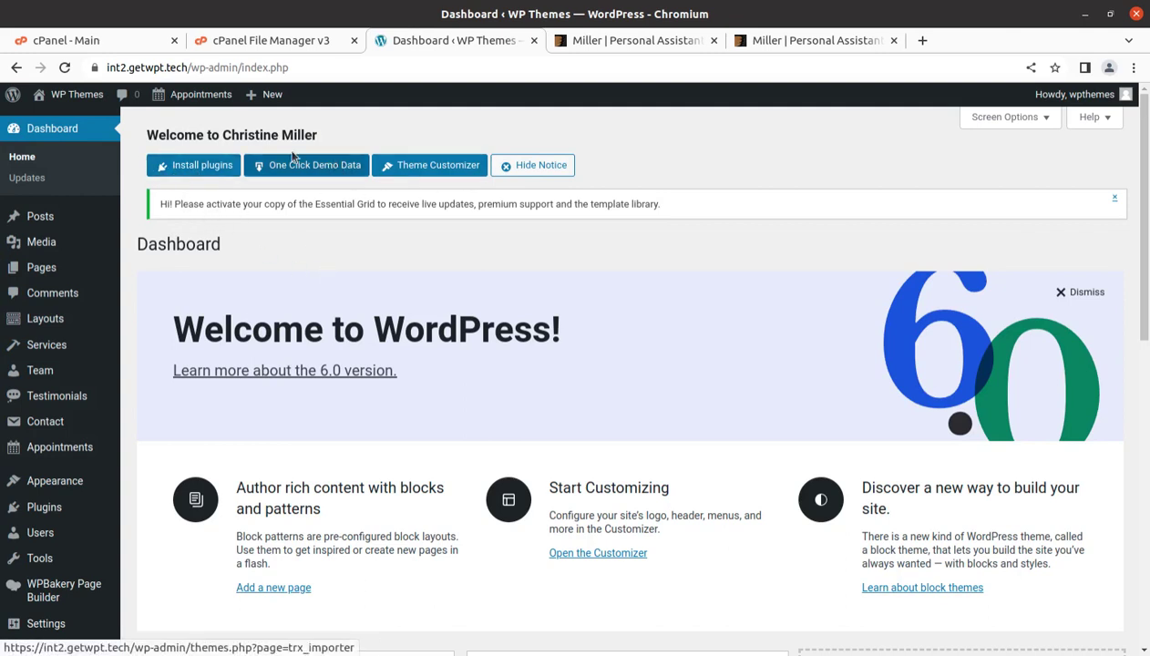
Step: Open the site's front end in a separate tab and compare it with the home page of the Miller live preview
{"action": "mouse_move", "coordinate": [62, 94]}
{"action": "middle_click", "coordinate": [55, 121]}
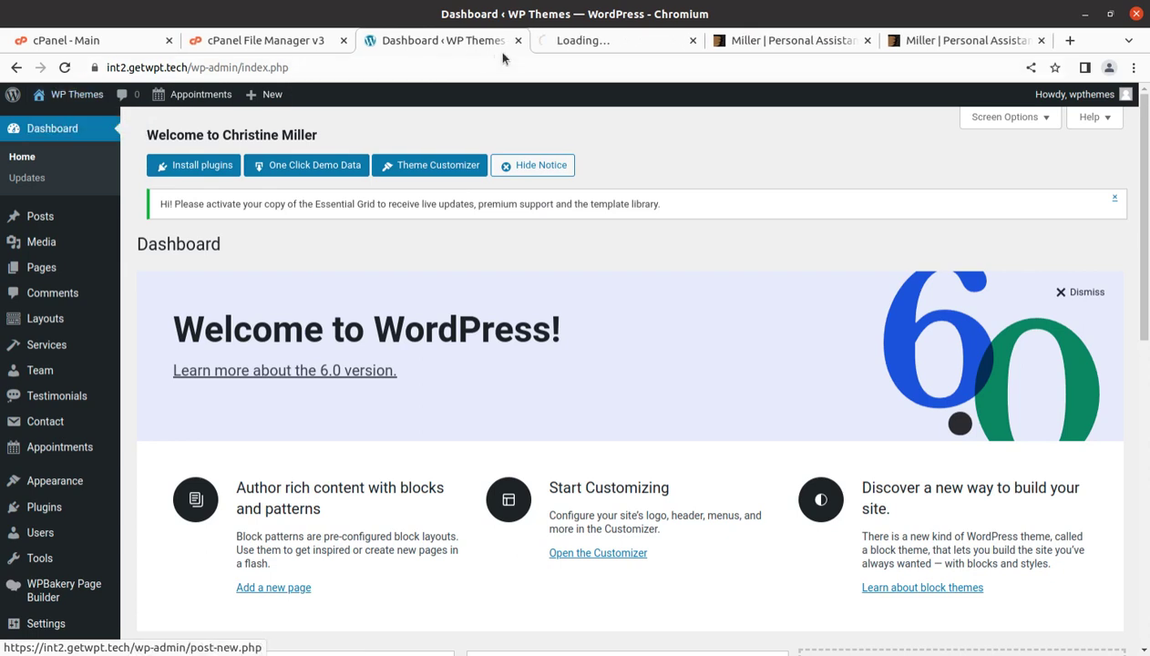
{"action": "left_click", "coordinate": [550, 47]}
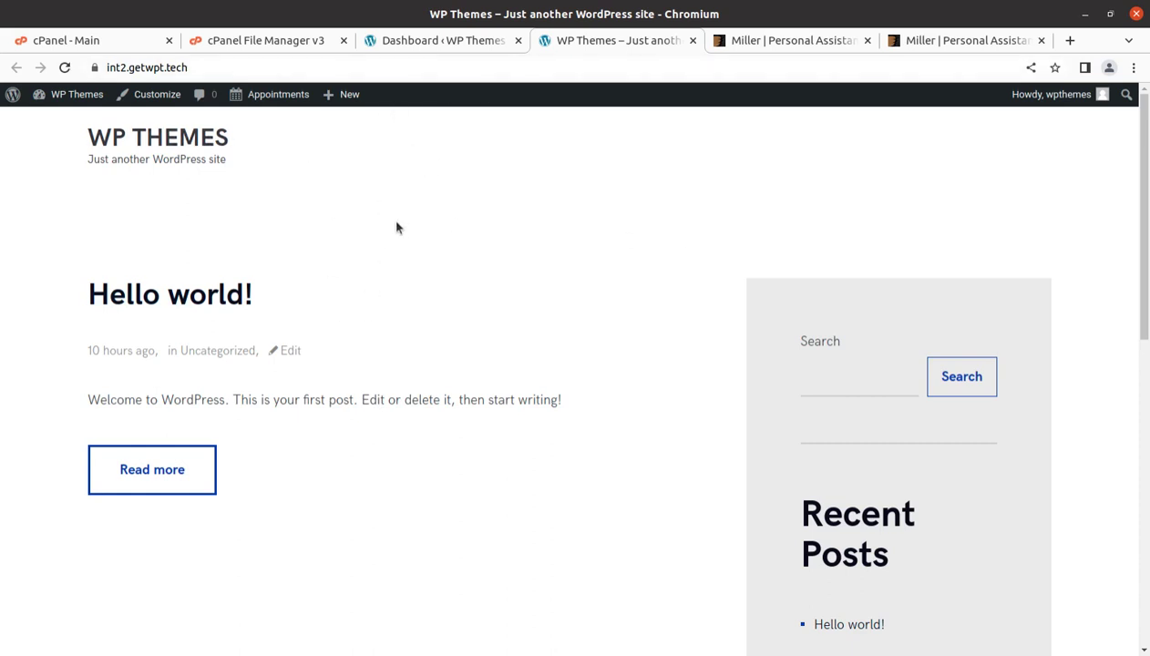
{"action": "scroll", "coordinate": [507, 393], "scroll_direction": "up", "scroll_amount": 5}
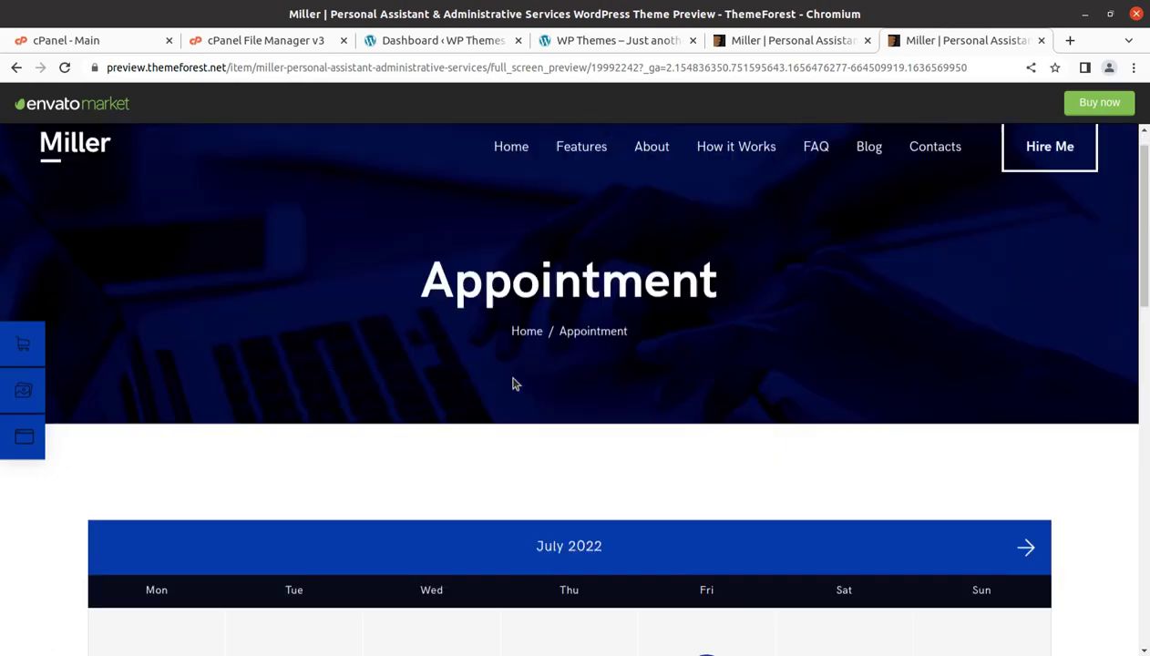
{"action": "left_click", "coordinate": [80, 186]}
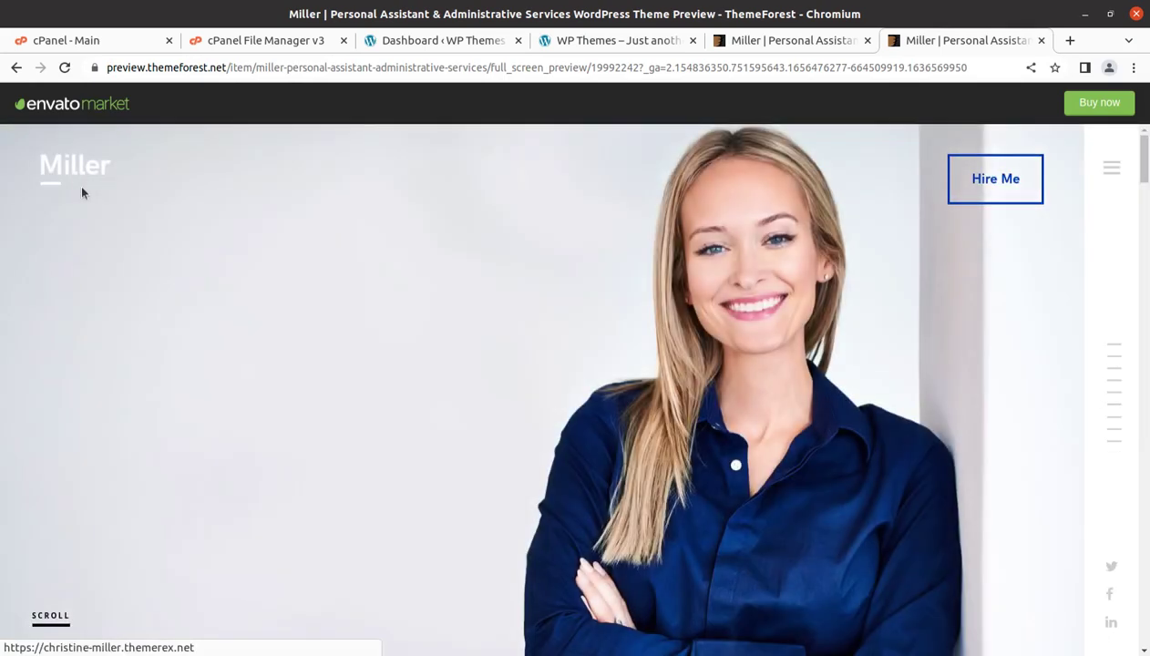
Step: Return to the WordPress admin, open the theme's Install Demo Data page and choose the whole demo-site content set for import
{"action": "left_click", "coordinate": [394, 41]}
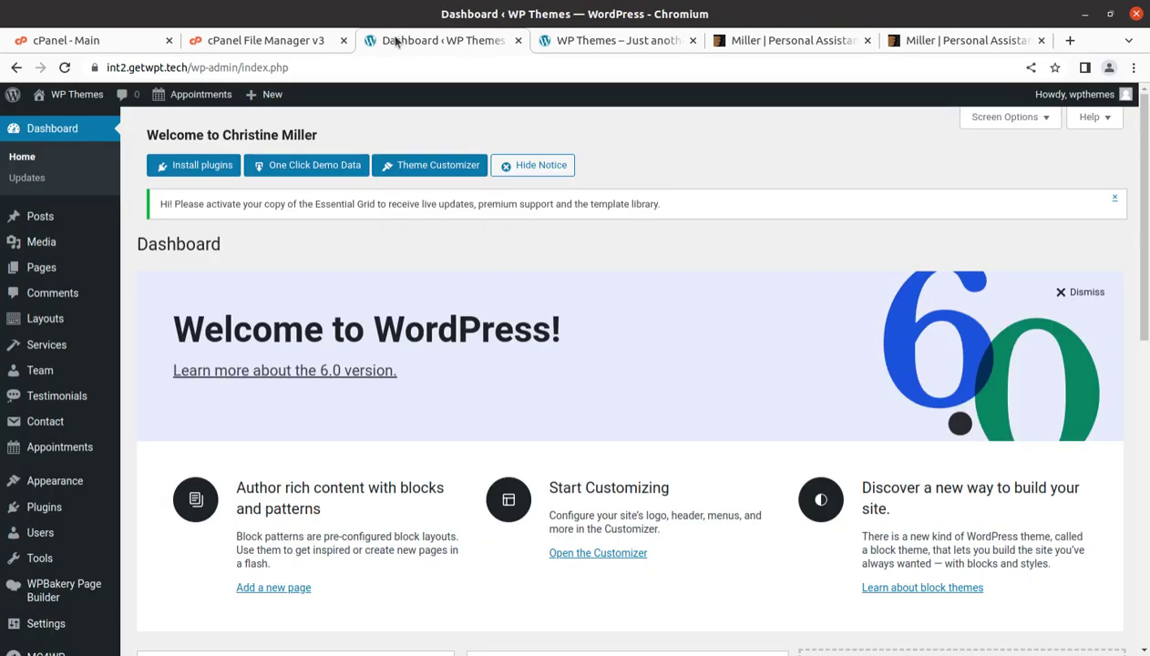
{"action": "mouse_move", "coordinate": [36, 256]}
{"action": "mouse_move", "coordinate": [57, 475]}
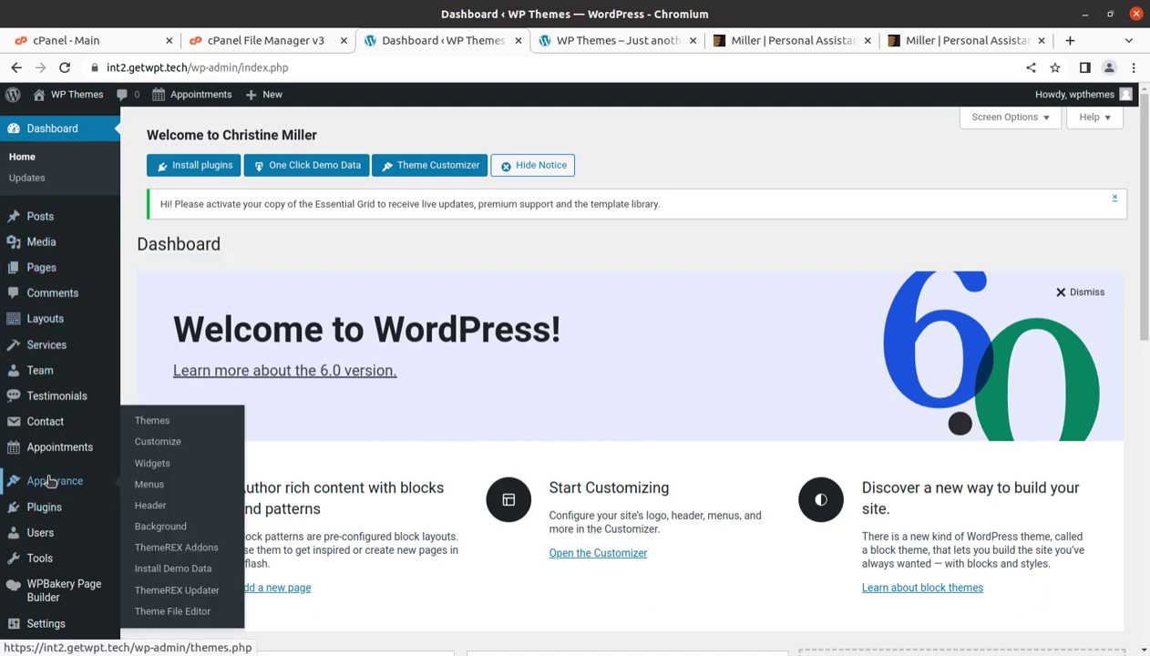
{"action": "left_click", "coordinate": [178, 570]}
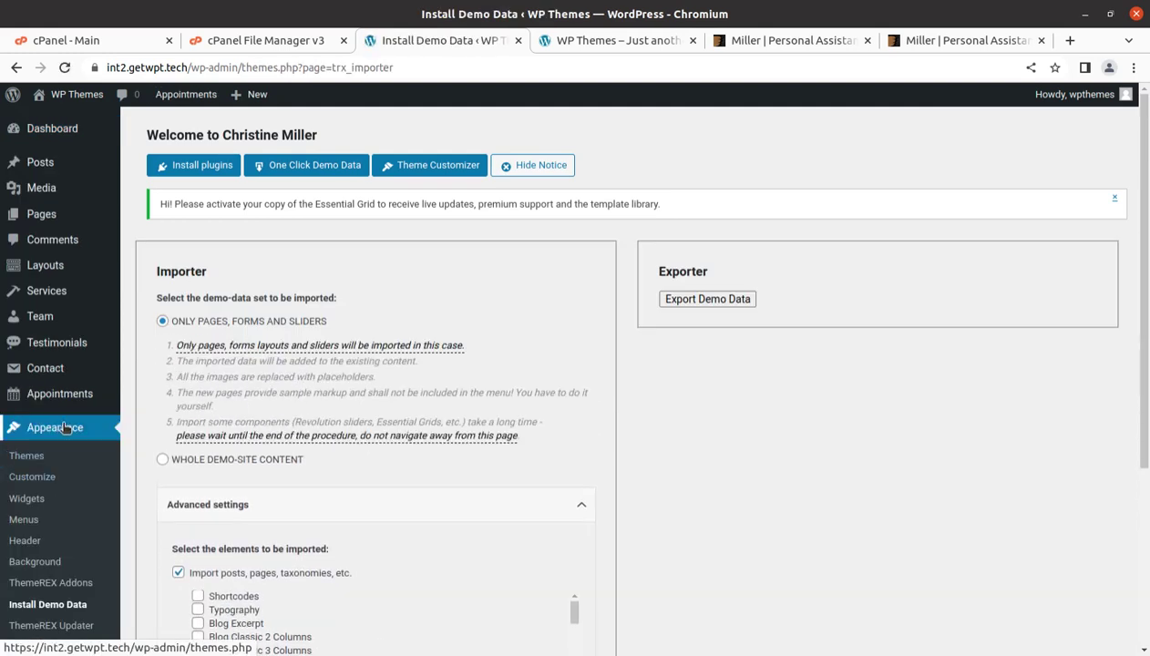
{"action": "scroll", "coordinate": [246, 339], "scroll_direction": "down", "scroll_amount": 2}
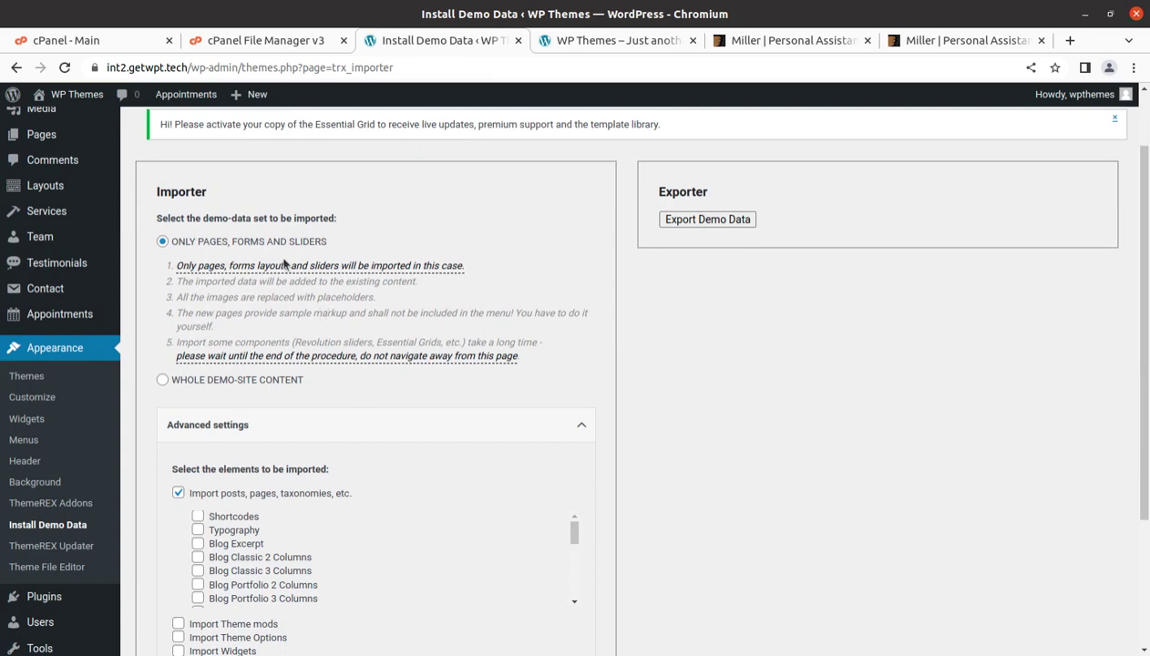
{"action": "left_click", "coordinate": [163, 381]}
{"action": "left_click", "coordinate": [682, 287]}
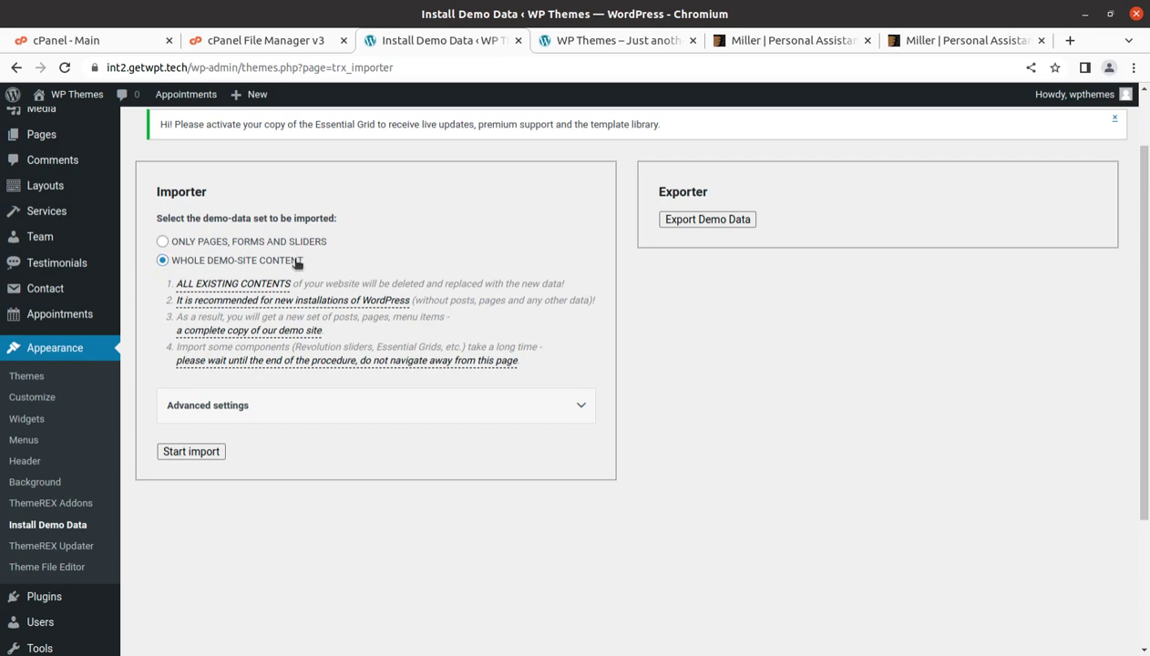
{"action": "left_click_drag", "start_coordinate": [303, 260], "coordinate": [164, 261]}
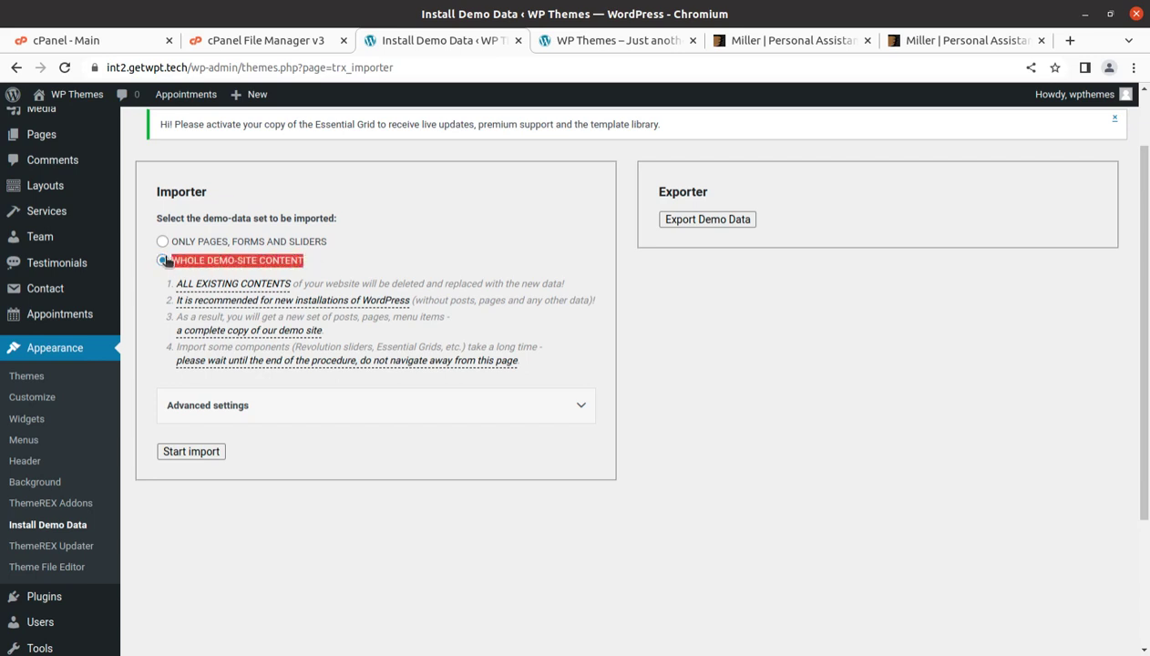
Step: Expand the importer's advanced settings, keep all elements selected and start the demo data import
{"action": "left_click", "coordinate": [304, 406]}
{"action": "scroll", "coordinate": [267, 476], "scroll_direction": "down", "scroll_amount": 2}
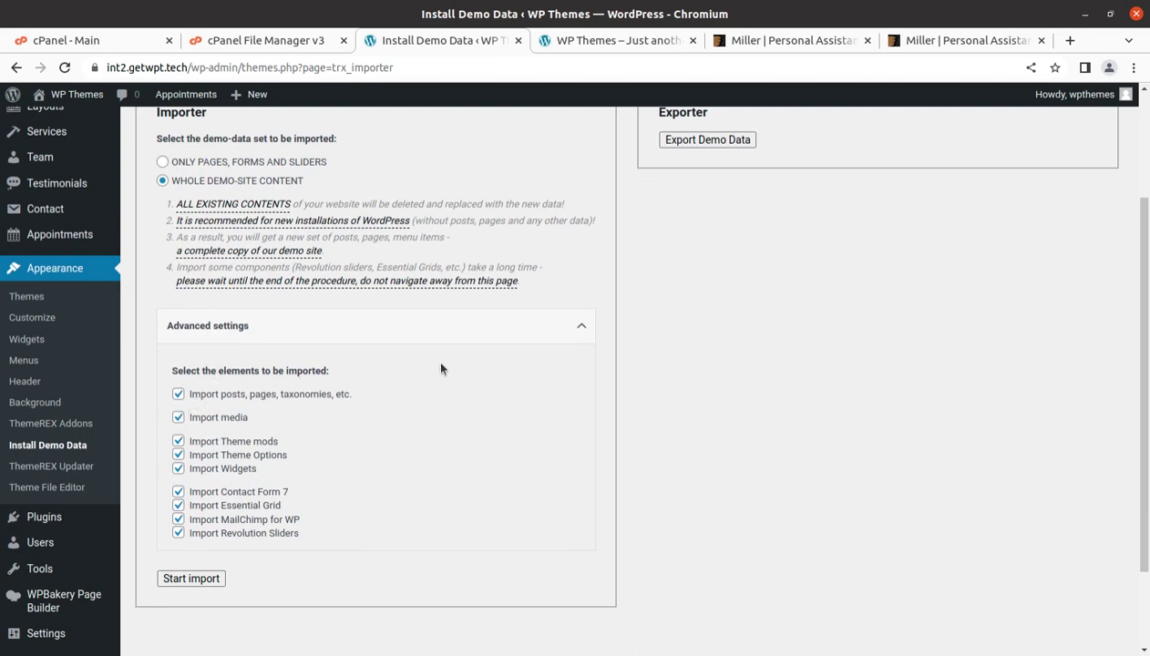
{"action": "scroll", "coordinate": [432, 366], "scroll_direction": "down", "scroll_amount": 1}
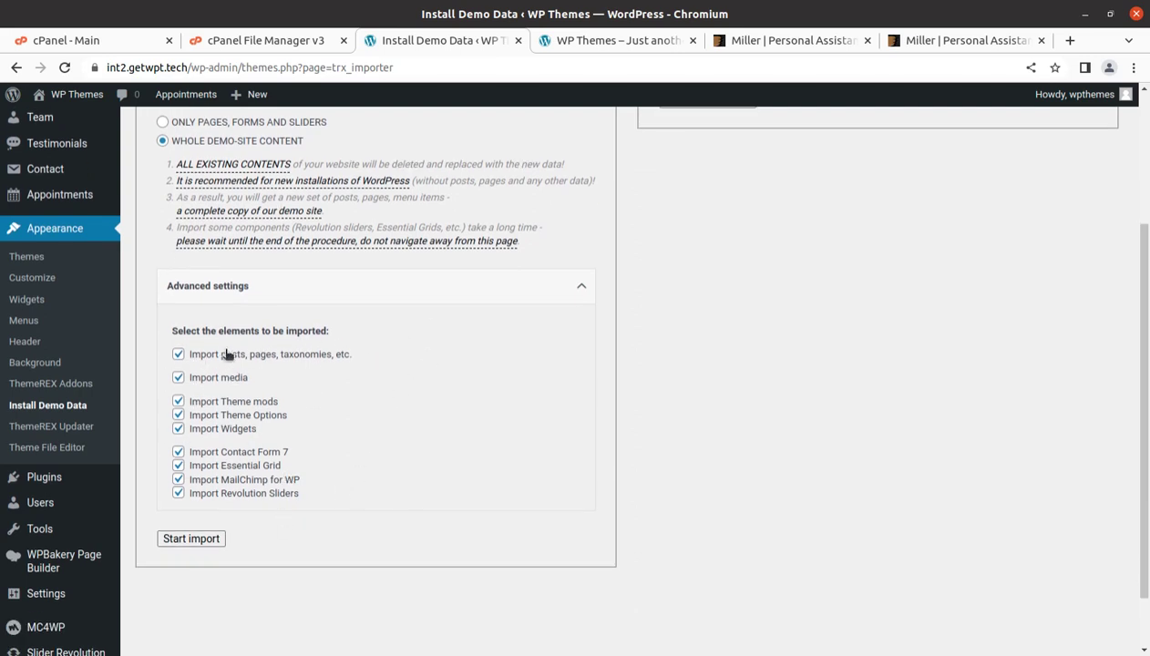
{"action": "left_click", "coordinate": [193, 539]}
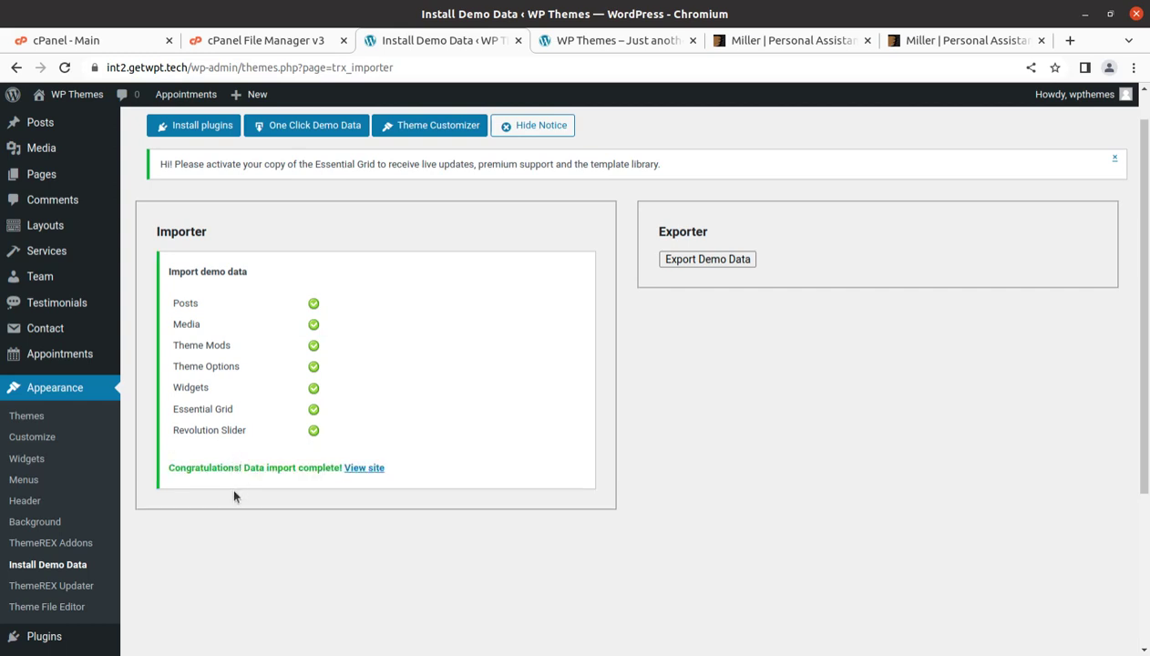
Step: View the site with the imported demo content and look through the home page from the hero image to Business Tasks
{"action": "left_click", "coordinate": [364, 468]}
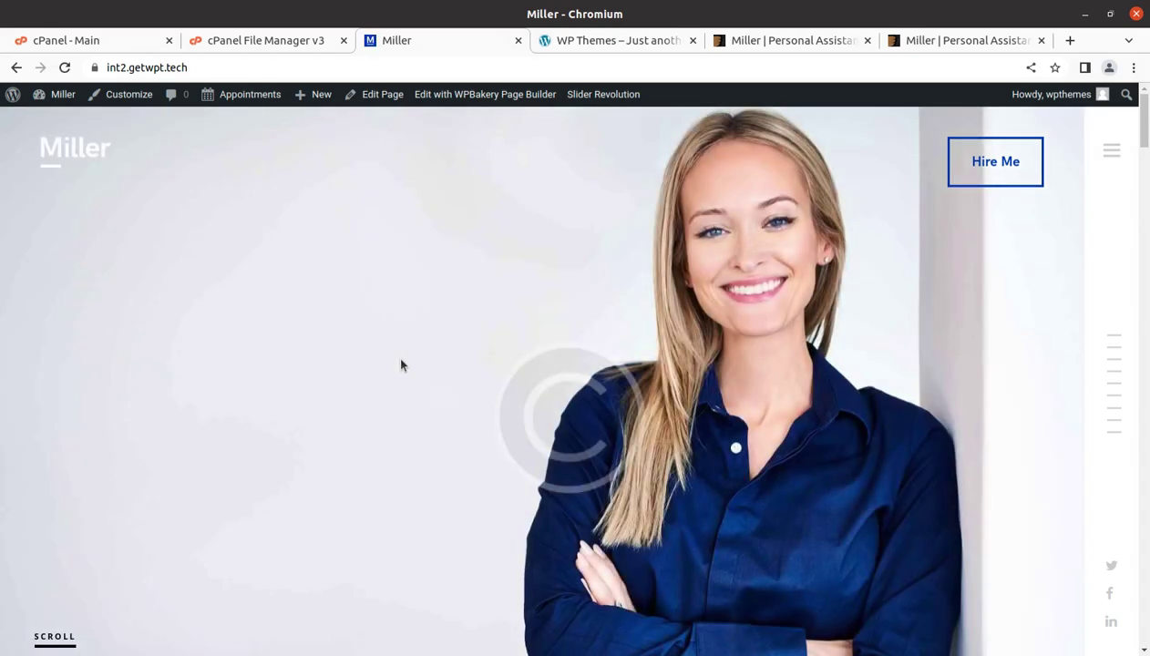
{"action": "scroll", "coordinate": [329, 377], "scroll_direction": "down", "scroll_amount": 3}
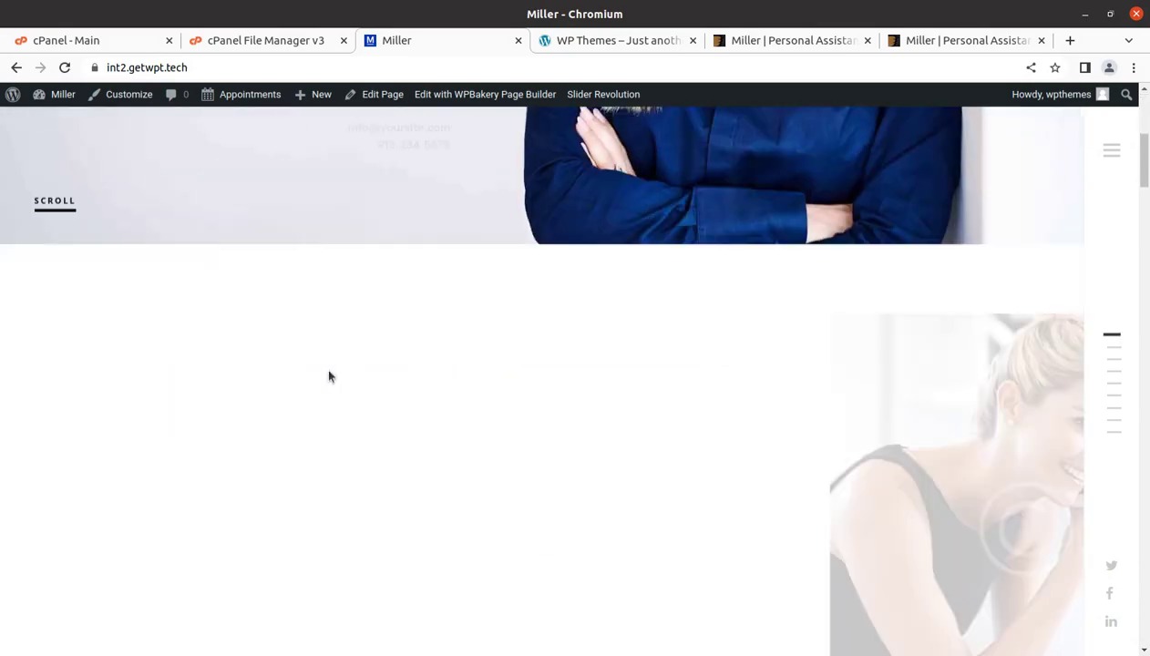
{"action": "scroll", "coordinate": [329, 377], "scroll_direction": "down", "scroll_amount": 3}
{"action": "scroll", "coordinate": [329, 376], "scroll_direction": "up", "scroll_amount": 5}
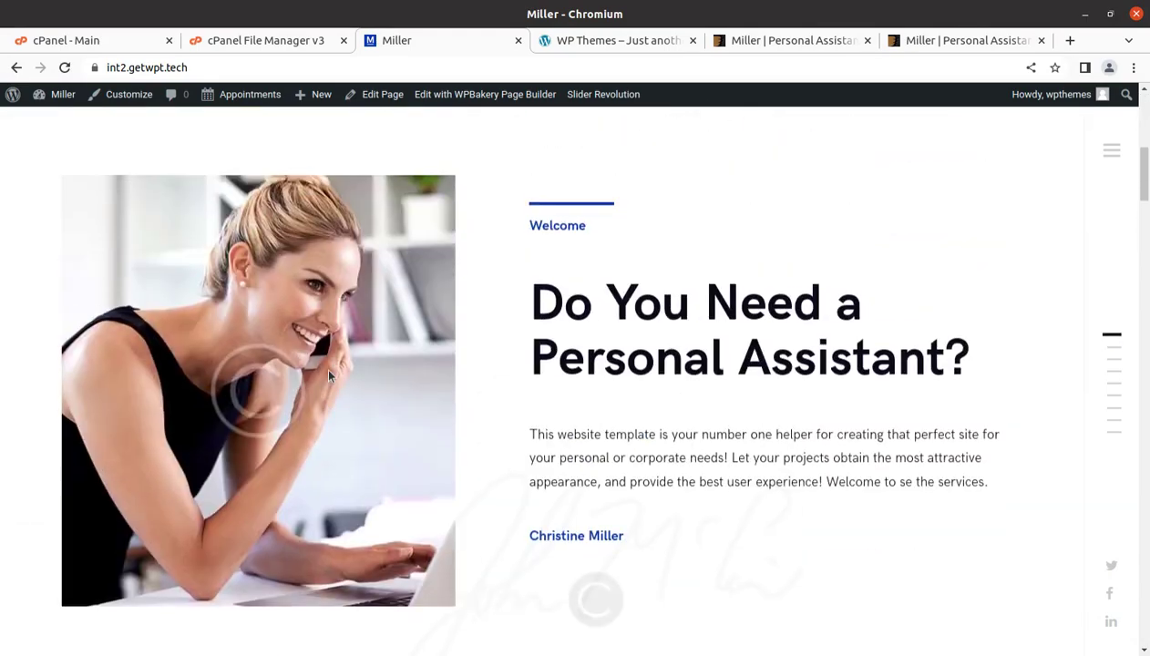
{"action": "scroll", "coordinate": [326, 377], "scroll_direction": "up", "scroll_amount": 5}
{"action": "scroll", "coordinate": [270, 337], "scroll_direction": "down", "scroll_amount": 3}
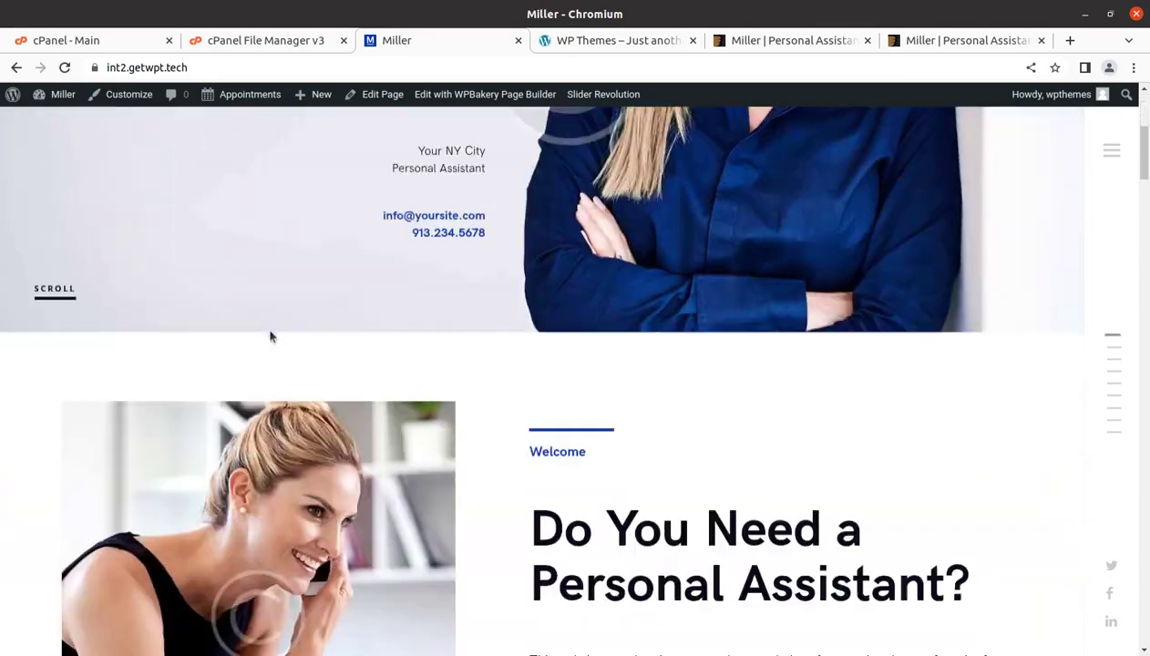
{"action": "scroll", "coordinate": [240, 347], "scroll_direction": "down", "scroll_amount": 5}
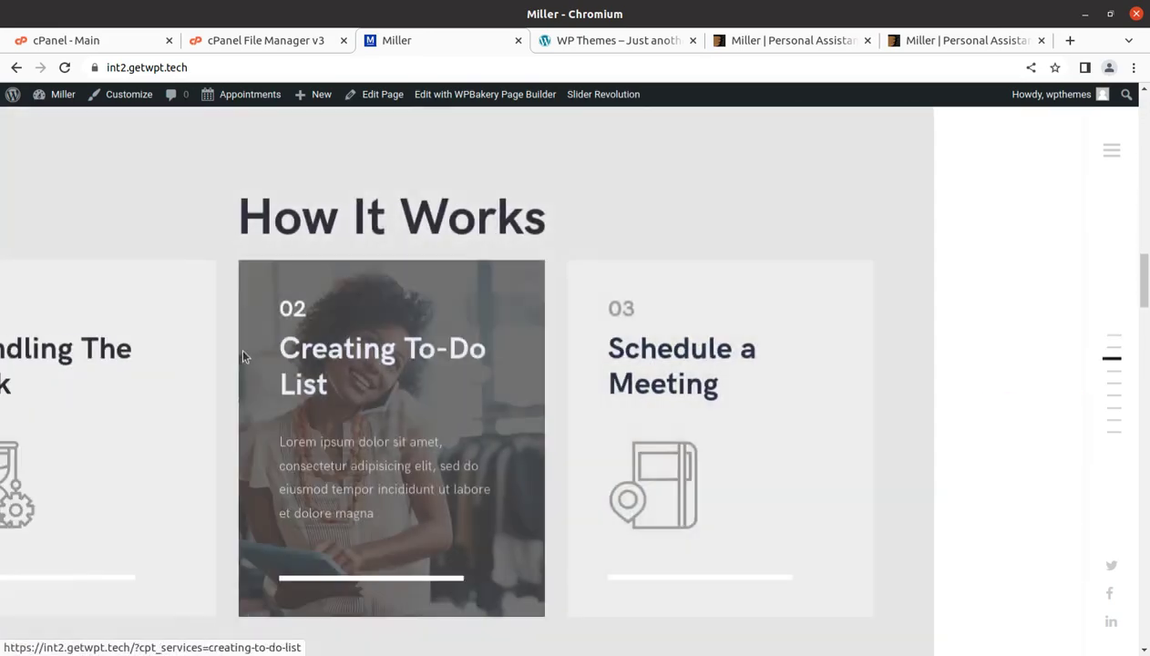
{"action": "scroll", "coordinate": [238, 392], "scroll_direction": "down", "scroll_amount": 5}
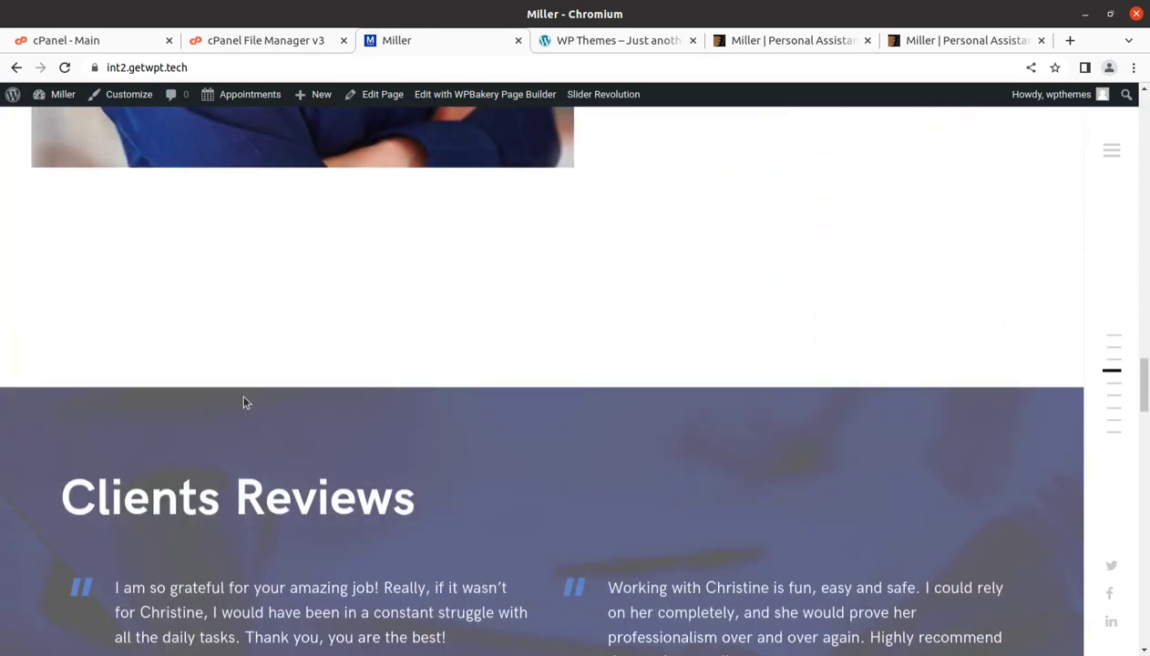
{"action": "scroll", "coordinate": [243, 402], "scroll_direction": "down", "scroll_amount": 12}
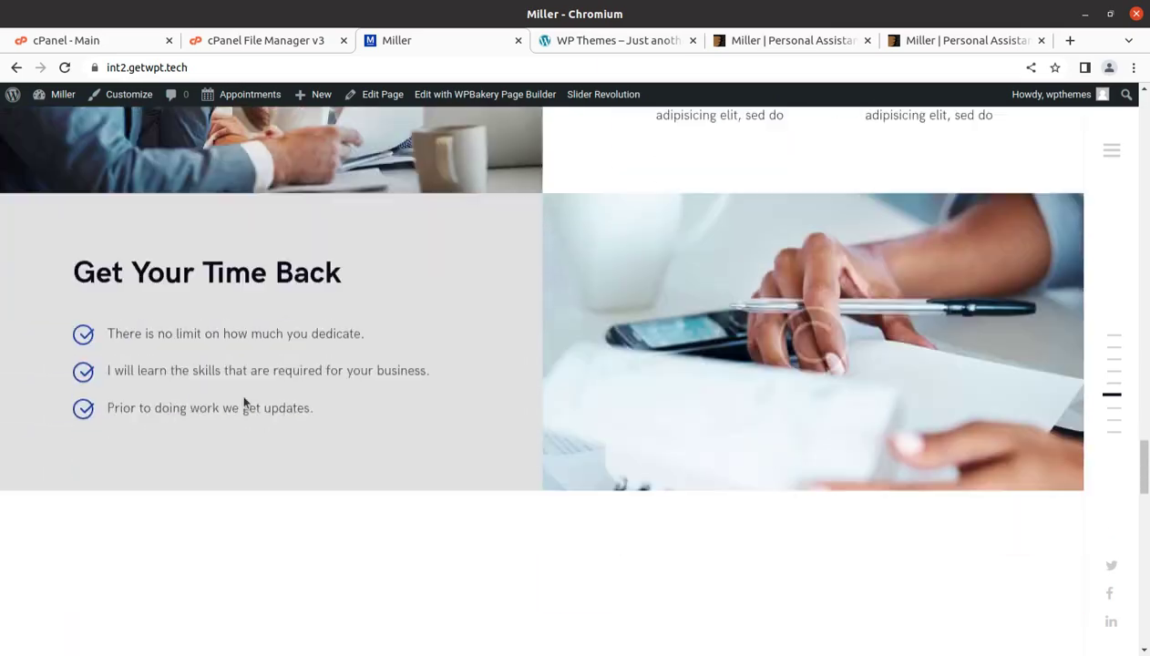
{"action": "scroll", "coordinate": [243, 402], "scroll_direction": "down", "scroll_amount": 5}
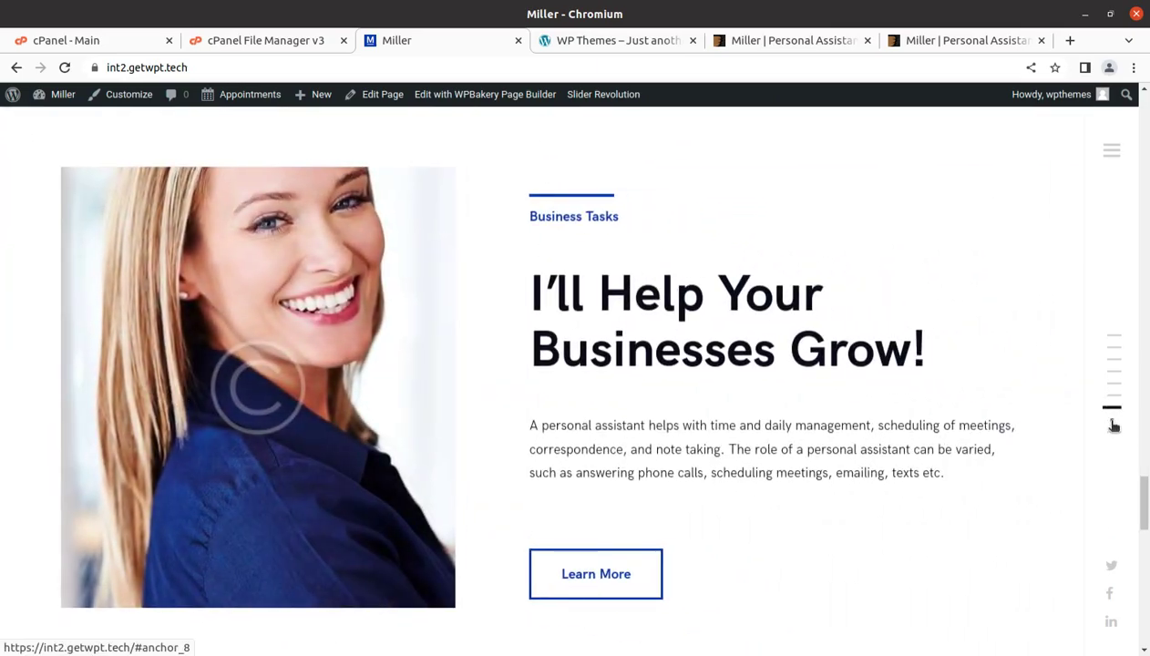
Step: Test the home page's section anchors by jumping between sections, then look over the services grid and How It Works
{"action": "left_click", "coordinate": [1112, 420]}
{"action": "left_click", "coordinate": [1116, 384]}
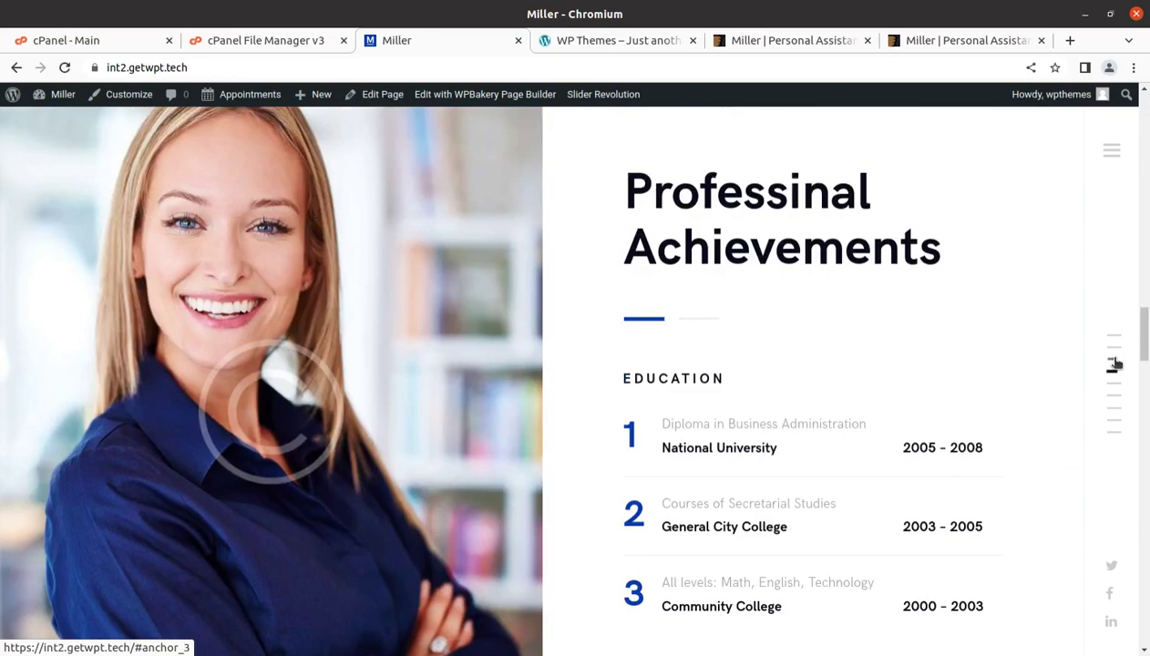
{"action": "left_click", "coordinate": [1116, 353]}
{"action": "left_click", "coordinate": [1111, 341]}
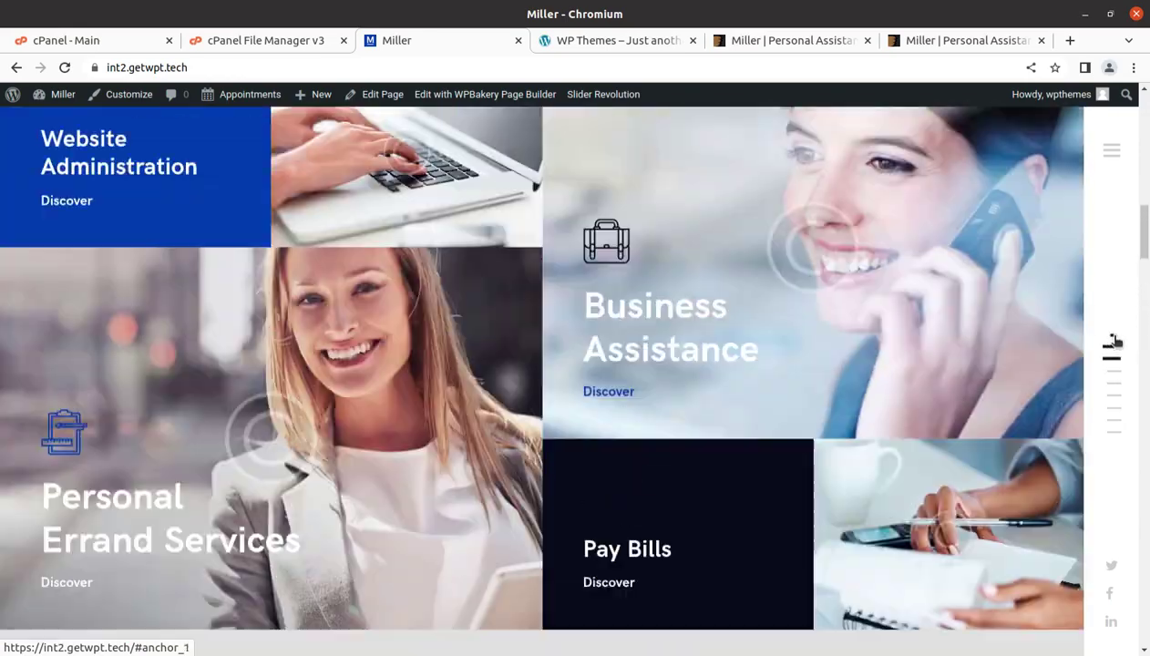
{"action": "scroll", "coordinate": [951, 379], "scroll_direction": "down", "scroll_amount": 2}
{"action": "scroll", "coordinate": [952, 378], "scroll_direction": "down", "scroll_amount": 5}
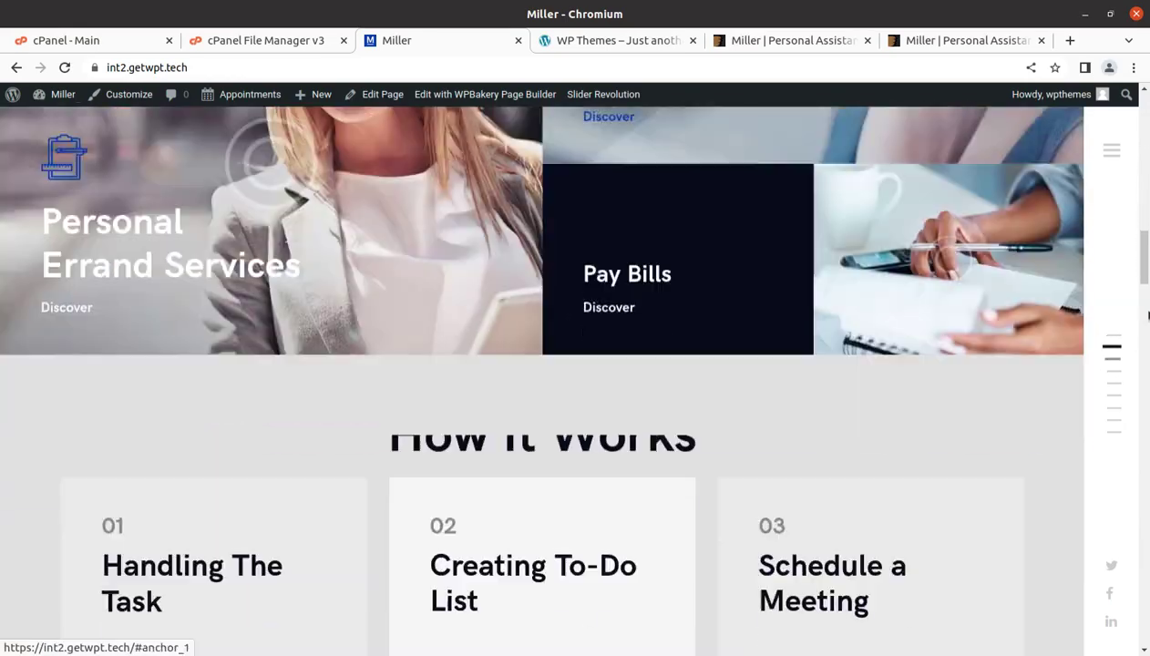
Step: Test the home page's footer and How It Works section jumps, and preview the full-screen site menu
{"action": "left_click", "coordinate": [1144, 578]}
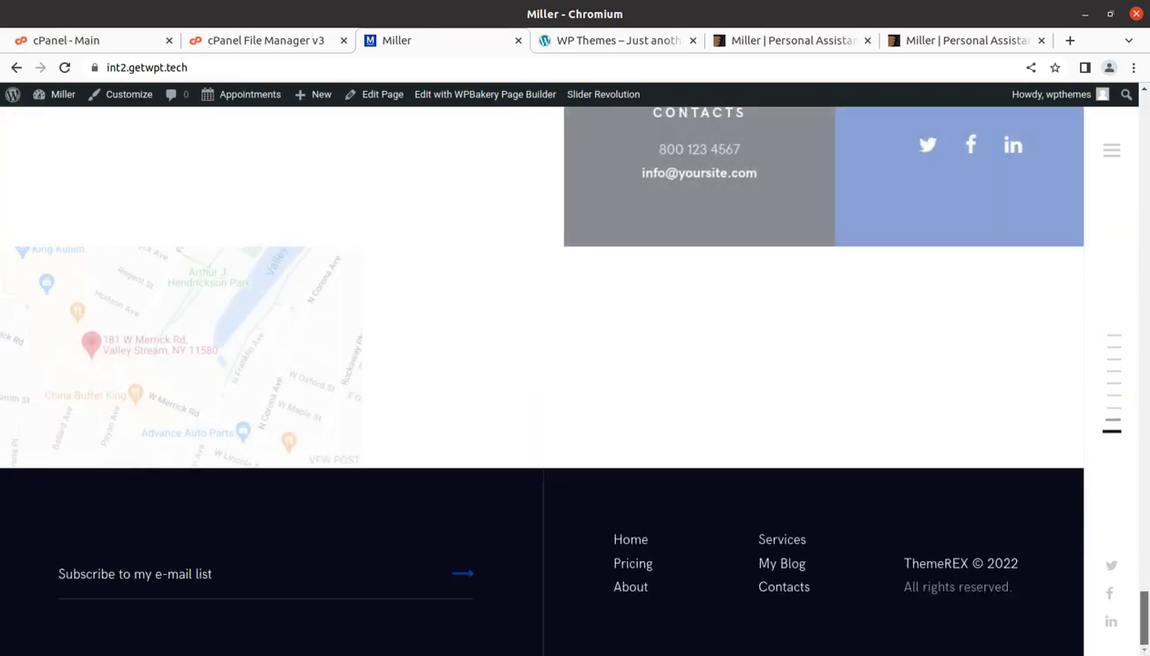
{"action": "left_click", "coordinate": [1113, 353]}
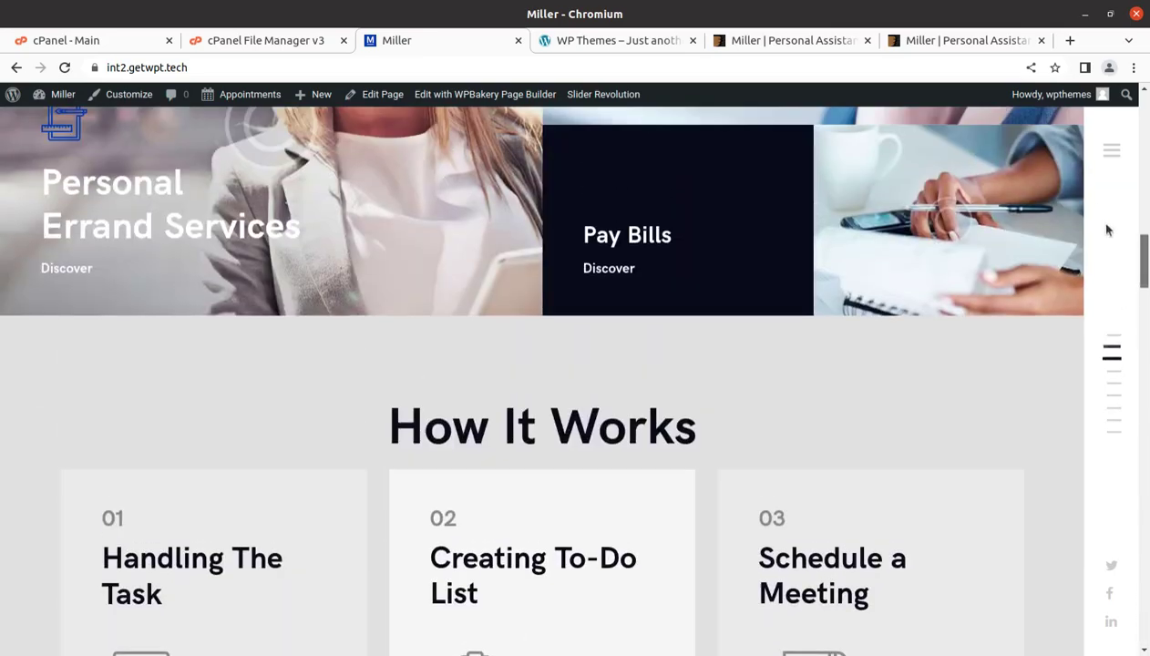
{"action": "left_click", "coordinate": [1105, 151]}
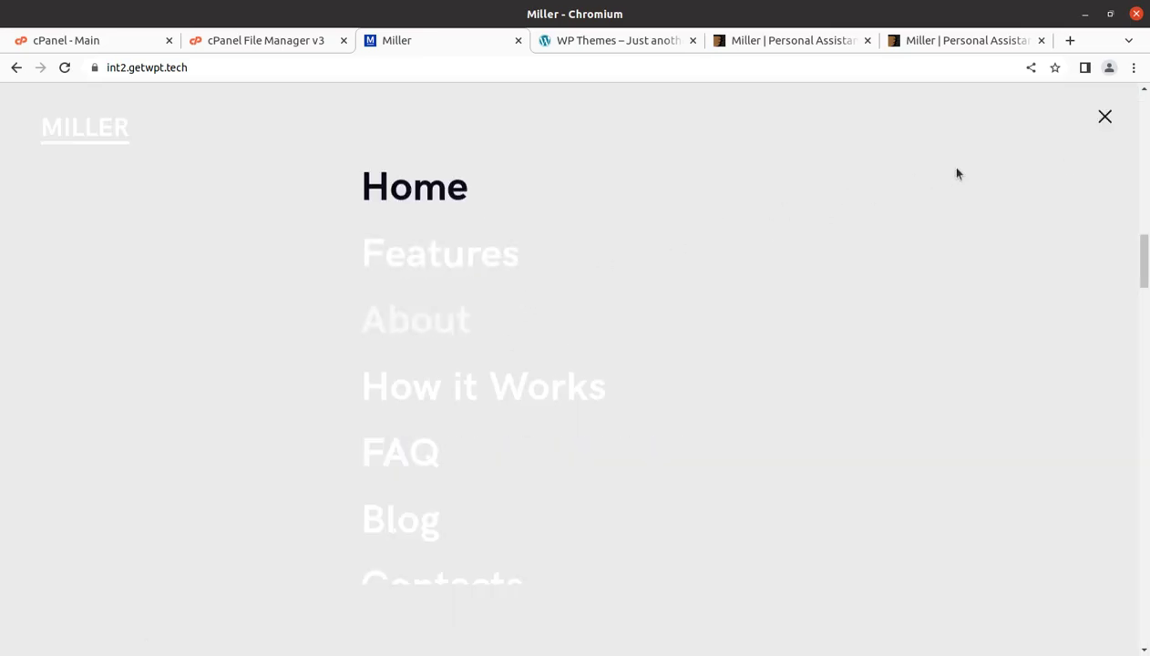
{"action": "left_click", "coordinate": [1104, 116]}
Step: Return to the home page's hero section, try its Hire Me appointment link and go back to the home page
{"action": "scroll", "coordinate": [773, 386], "scroll_direction": "up", "scroll_amount": 10}
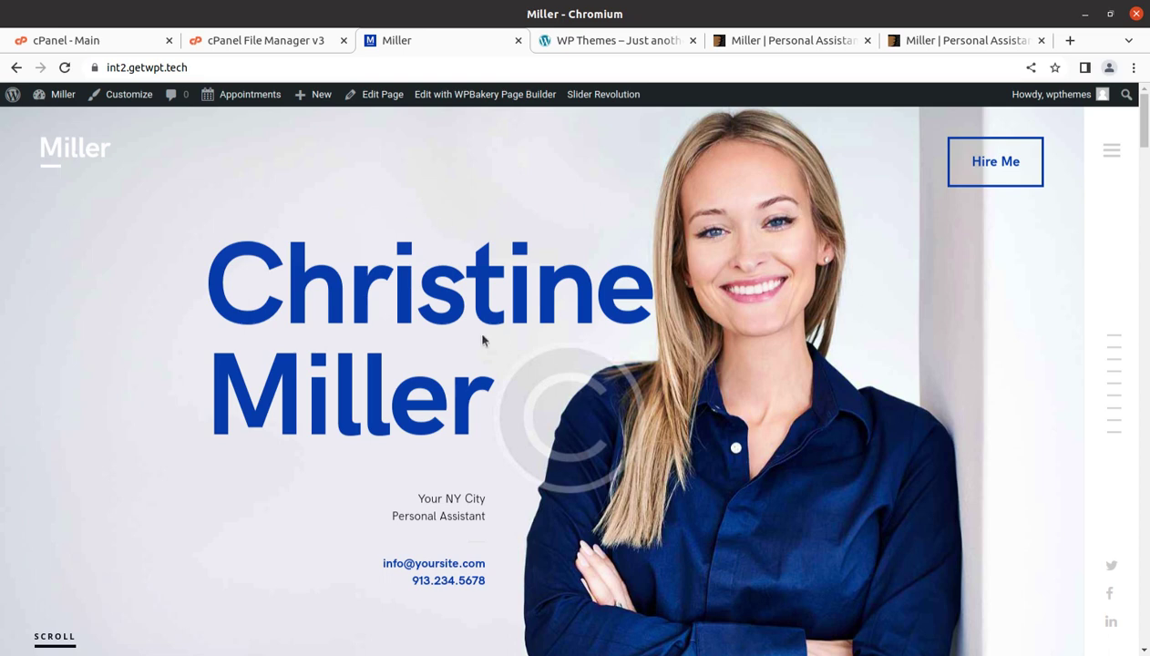
{"action": "left_click", "coordinate": [984, 164]}
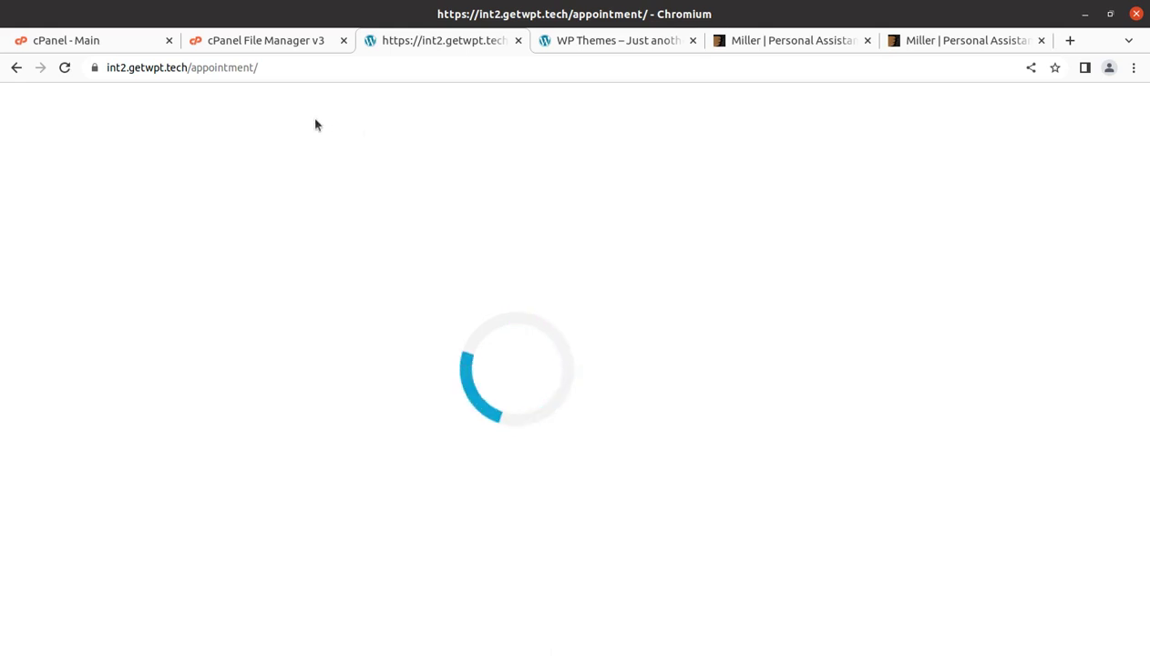
{"action": "left_click", "coordinate": [14, 70]}
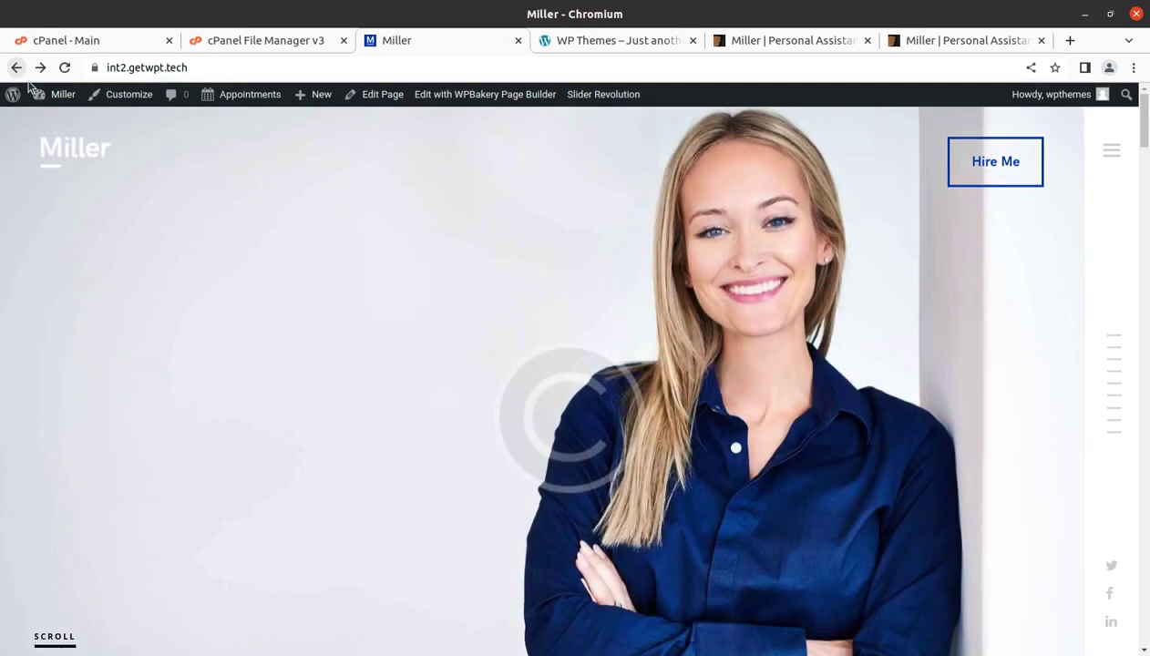
Step: Open the WordPress dashboard with the live site in a separate tab, and try the Hire Me link there again
{"action": "mouse_move", "coordinate": [53, 98]}
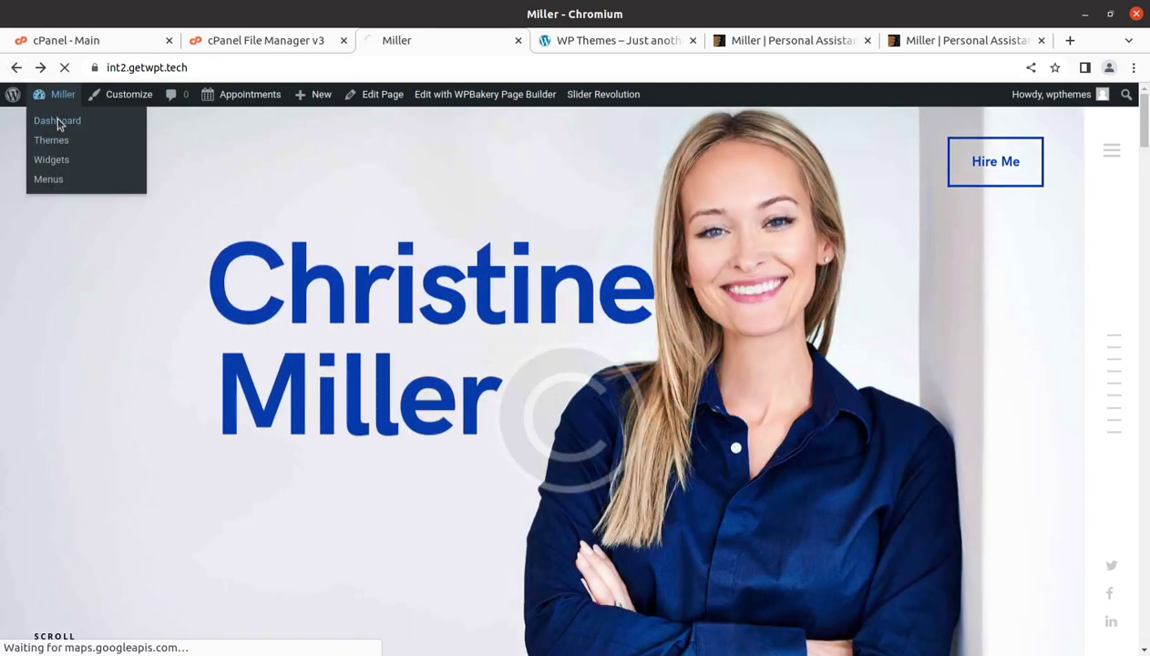
{"action": "left_click", "coordinate": [58, 122]}
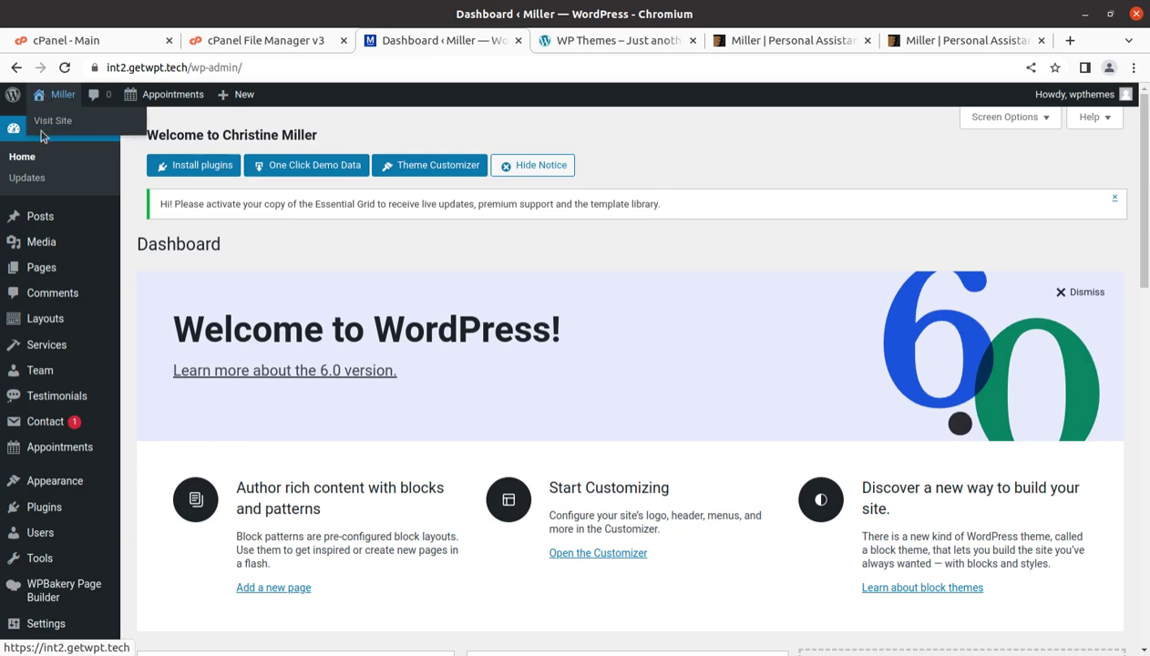
{"action": "middle_click", "coordinate": [47, 124]}
{"action": "left_click", "coordinate": [495, 42]}
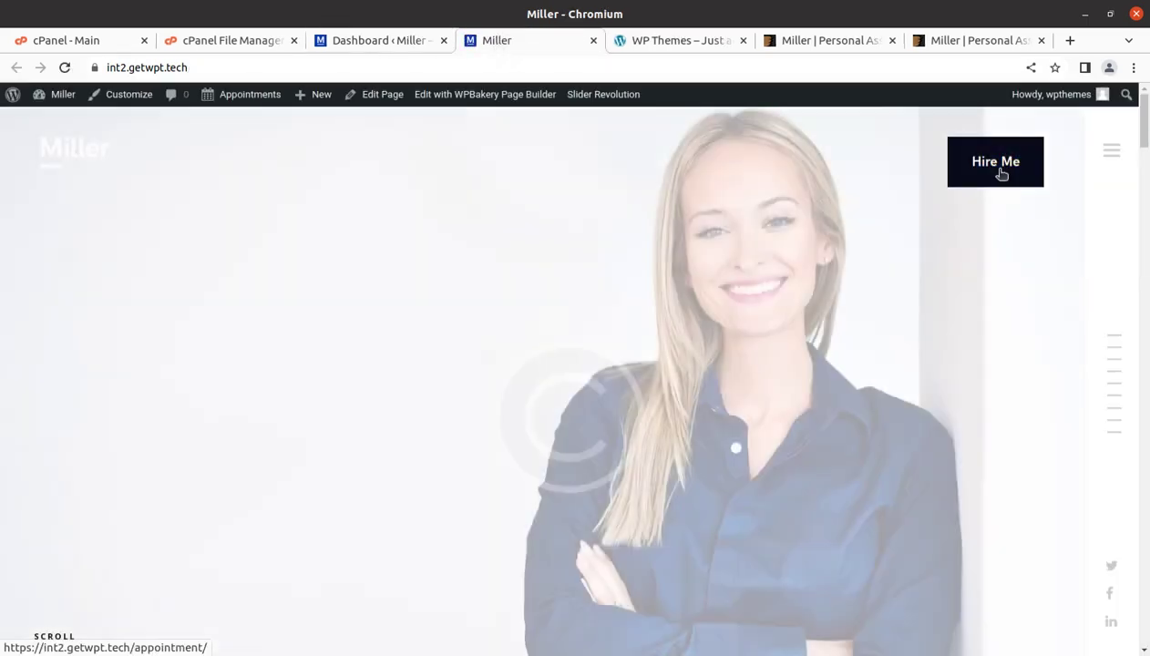
{"action": "left_click", "coordinate": [1002, 174]}
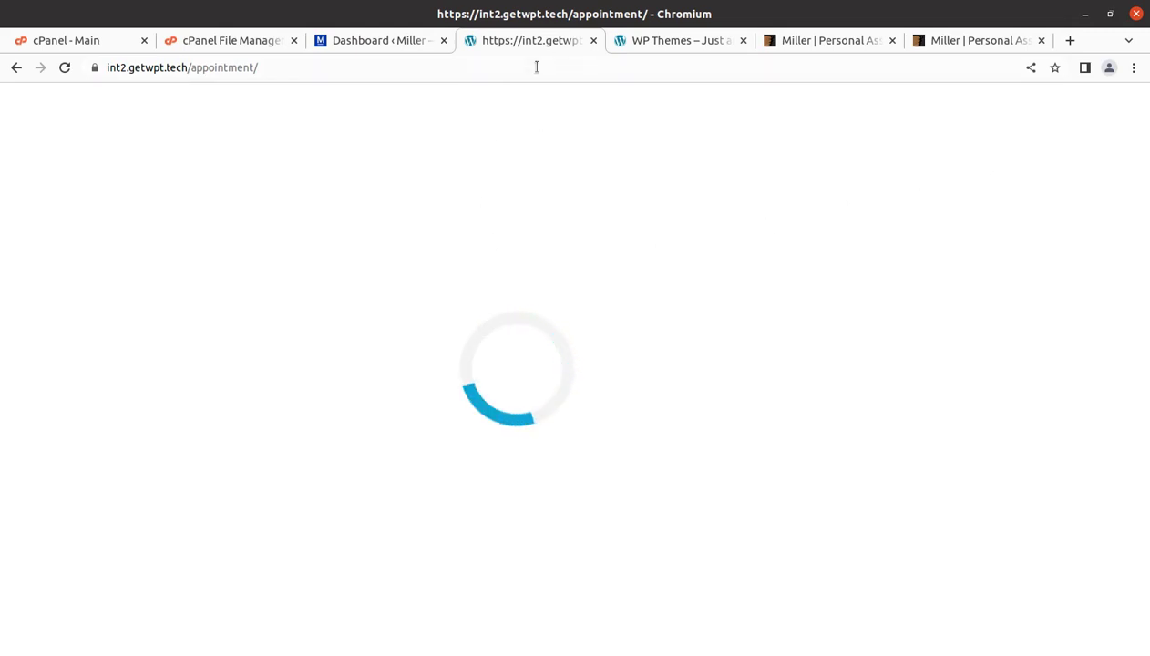
{"action": "left_click", "coordinate": [13, 70]}
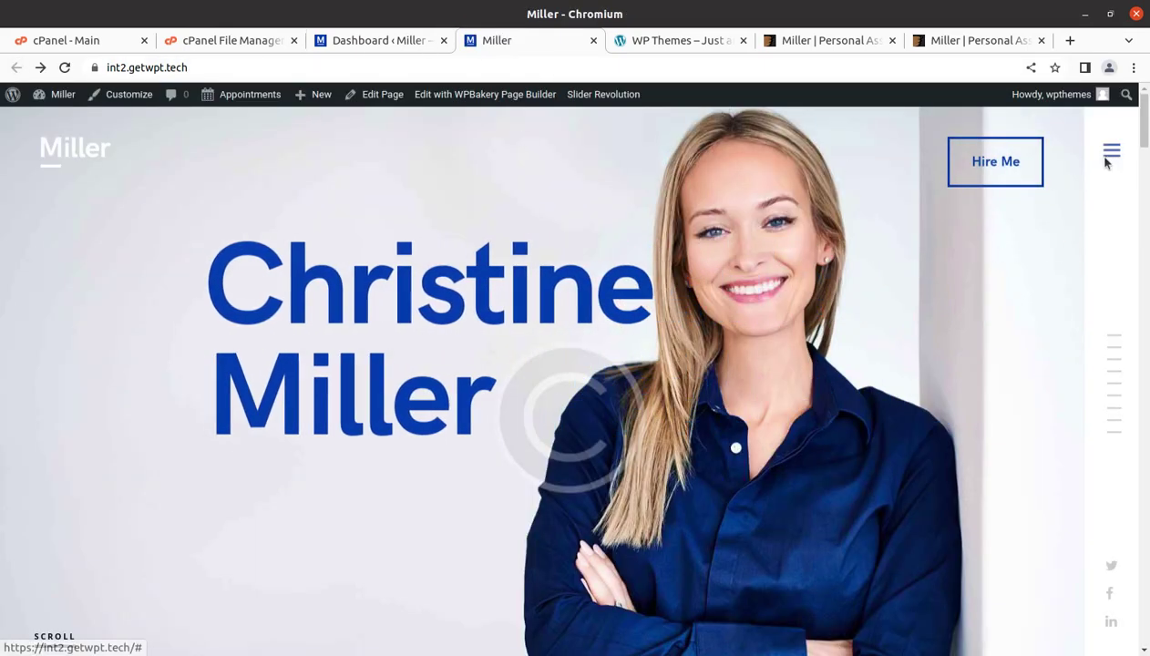
Step: View the Shortcodes page from the site's Features section, and return home to follow the Hire Me link
{"action": "left_click", "coordinate": [1108, 155]}
{"action": "left_click", "coordinate": [433, 253]}
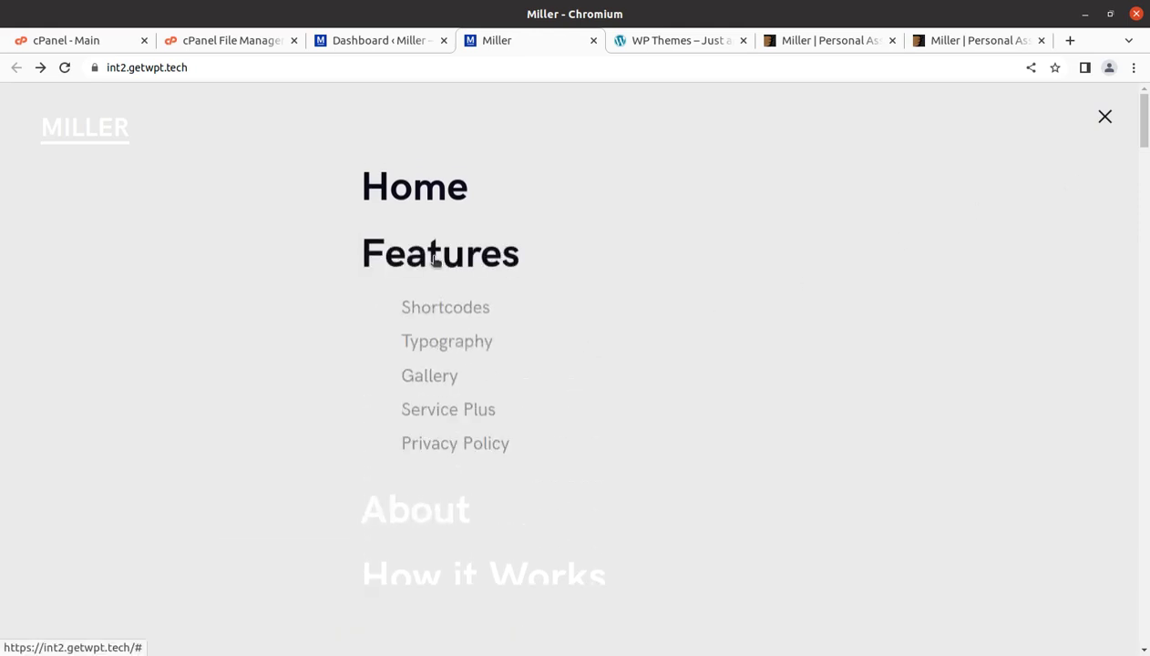
{"action": "left_click", "coordinate": [438, 319]}
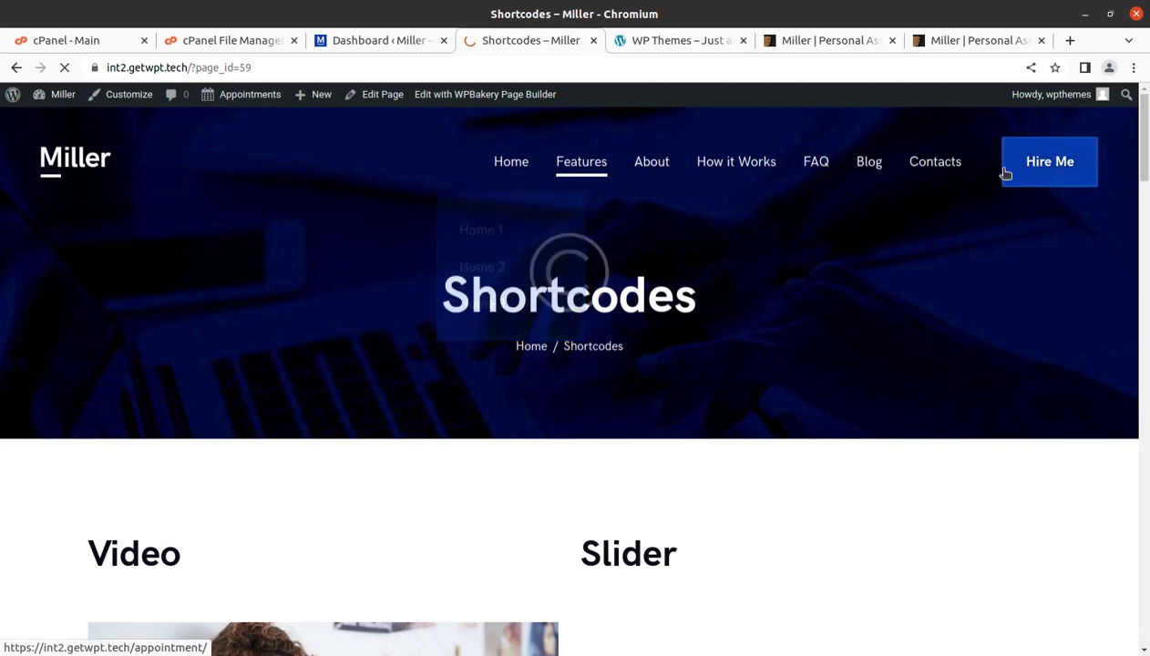
{"action": "left_click", "coordinate": [63, 162]}
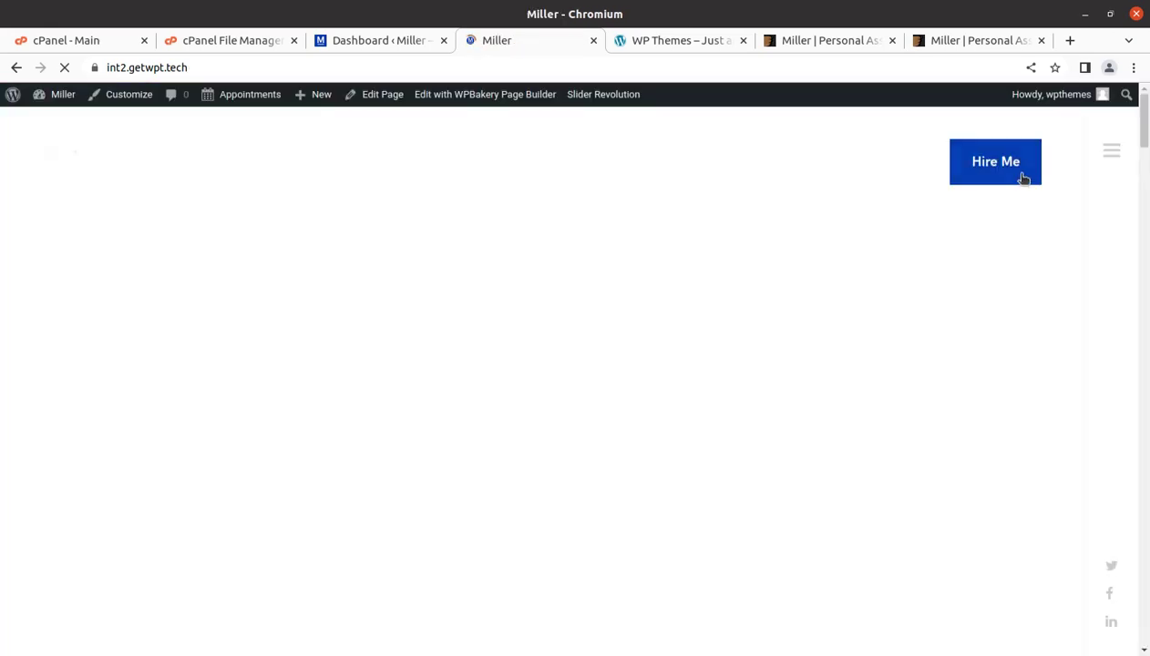
{"action": "left_click", "coordinate": [999, 172]}
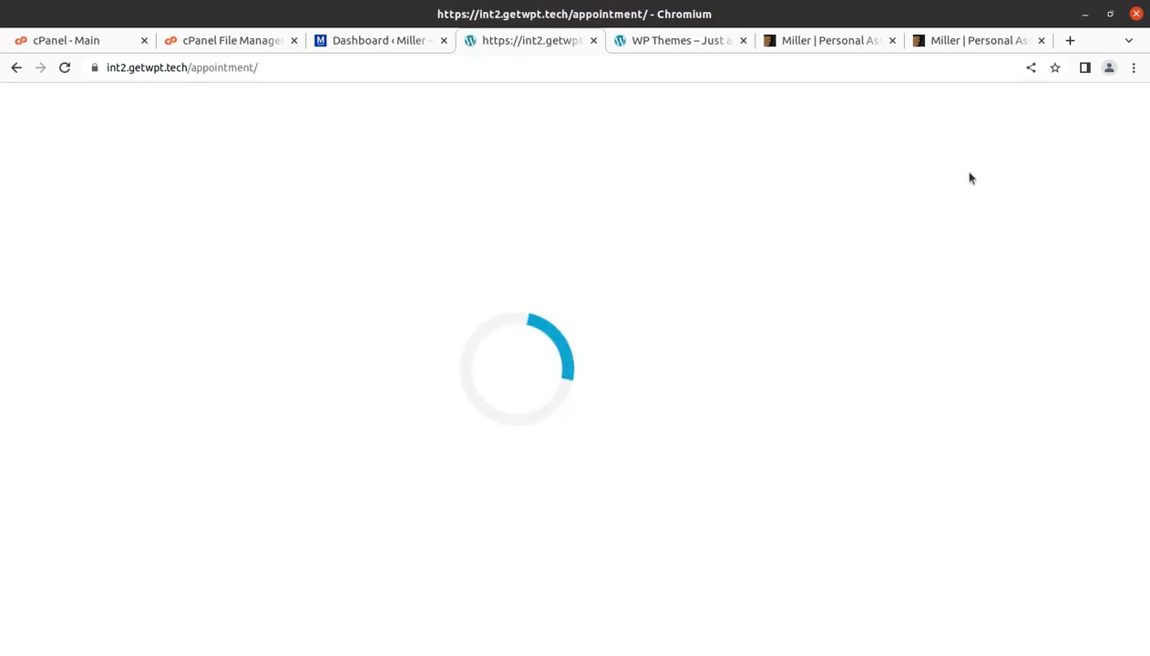
Step: Set the WordPress permalink structure to Post name and save the change
{"action": "left_click", "coordinate": [363, 45]}
{"action": "scroll", "coordinate": [109, 364], "scroll_direction": "down", "scroll_amount": 3}
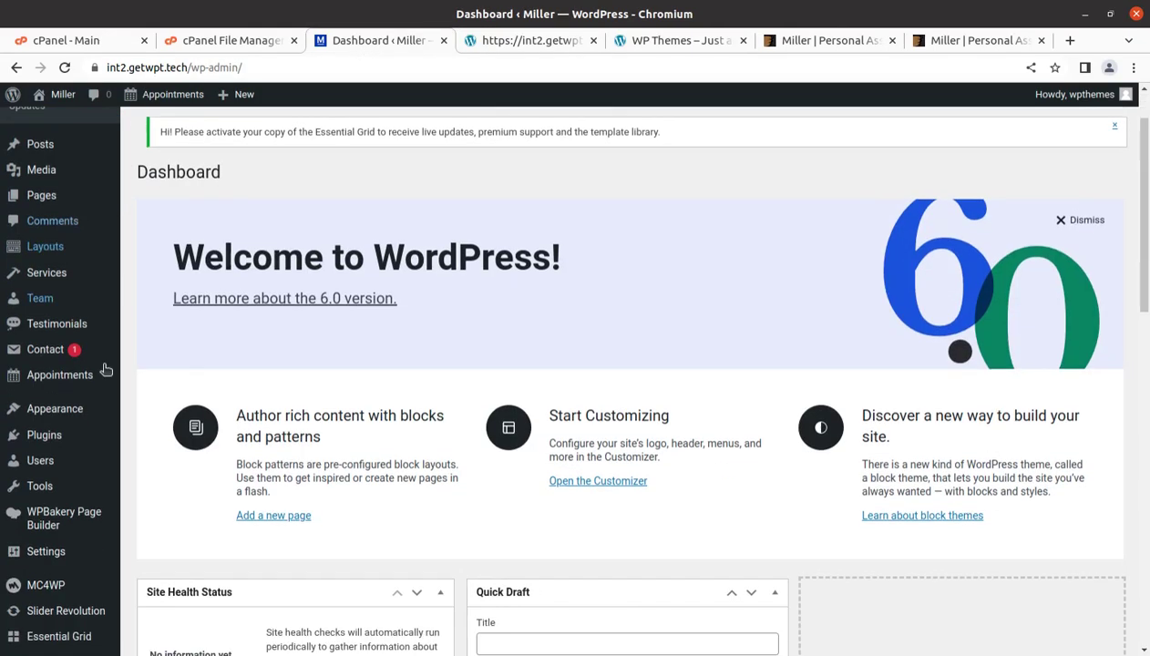
{"action": "mouse_move", "coordinate": [80, 517]}
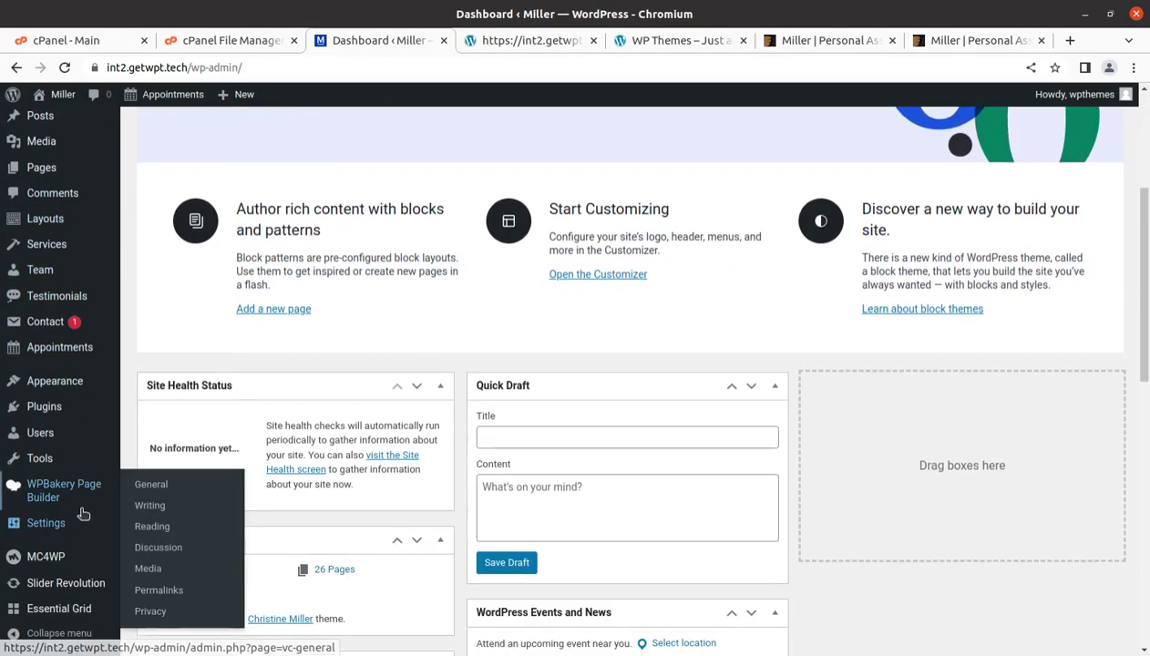
{"action": "left_click", "coordinate": [159, 589]}
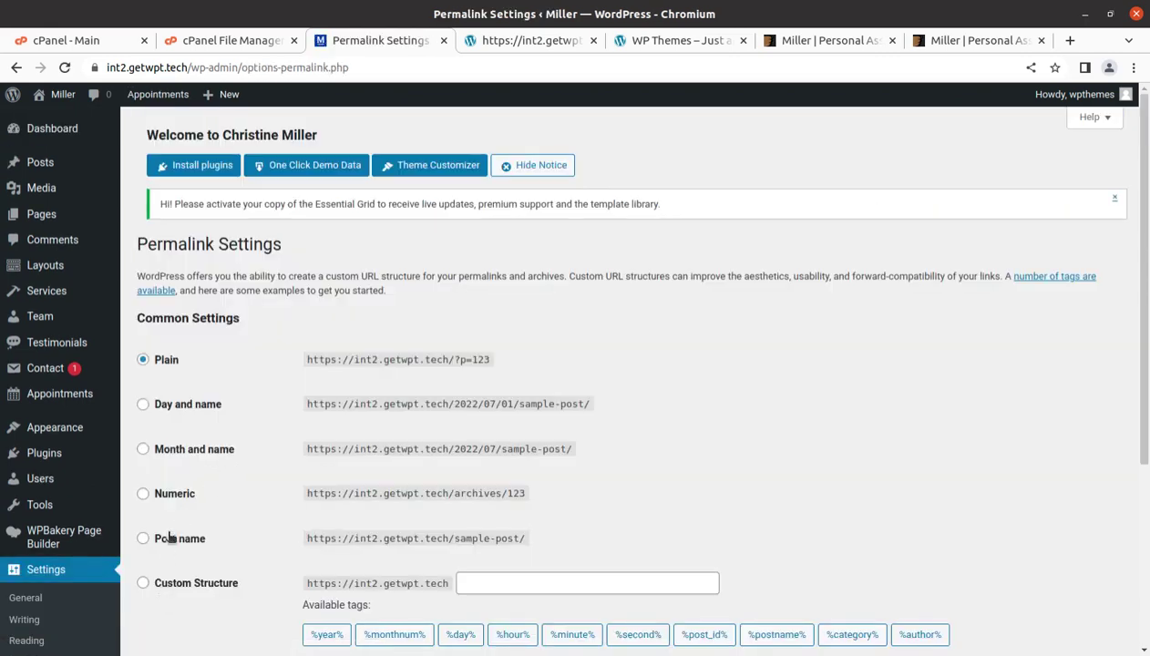
{"action": "left_click", "coordinate": [143, 539]}
{"action": "scroll", "coordinate": [145, 453], "scroll_direction": "down", "scroll_amount": 1}
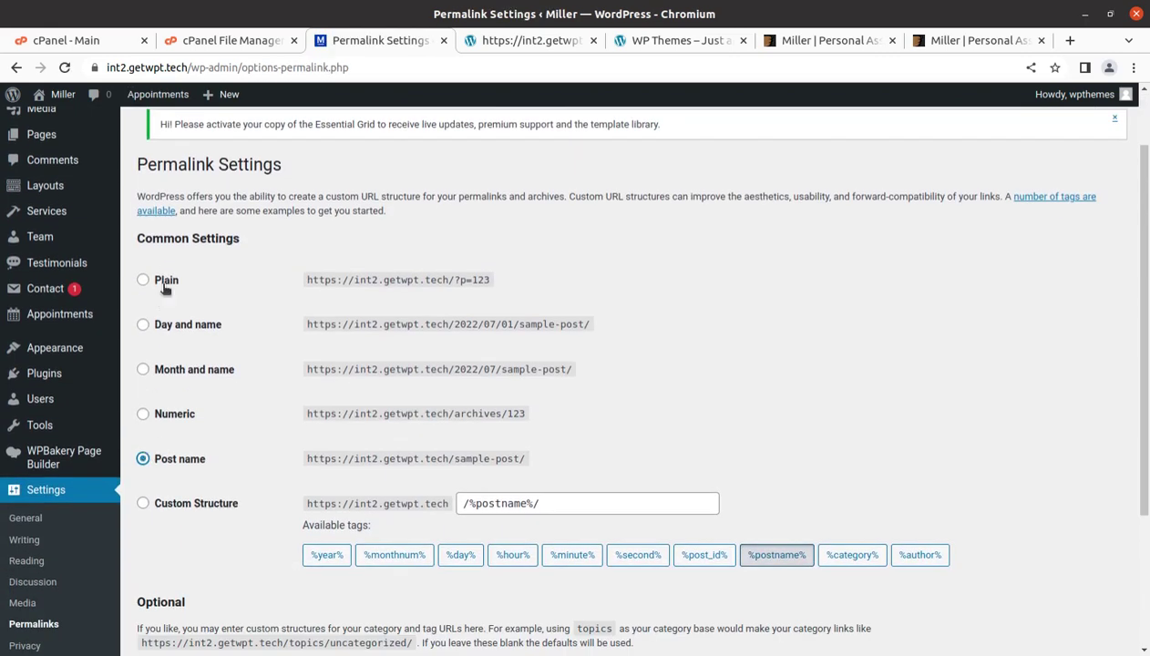
{"action": "scroll", "coordinate": [141, 411], "scroll_direction": "down", "scroll_amount": 3}
{"action": "left_click", "coordinate": [176, 578]}
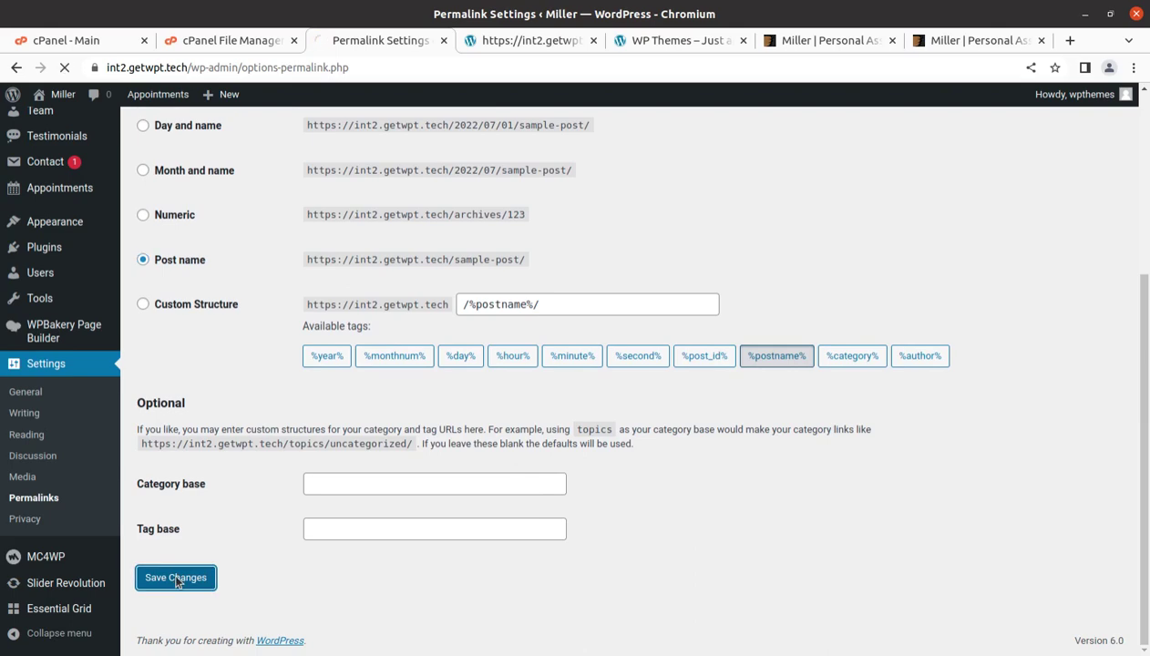
{"action": "scroll", "coordinate": [183, 392], "scroll_direction": "down", "scroll_amount": 5}
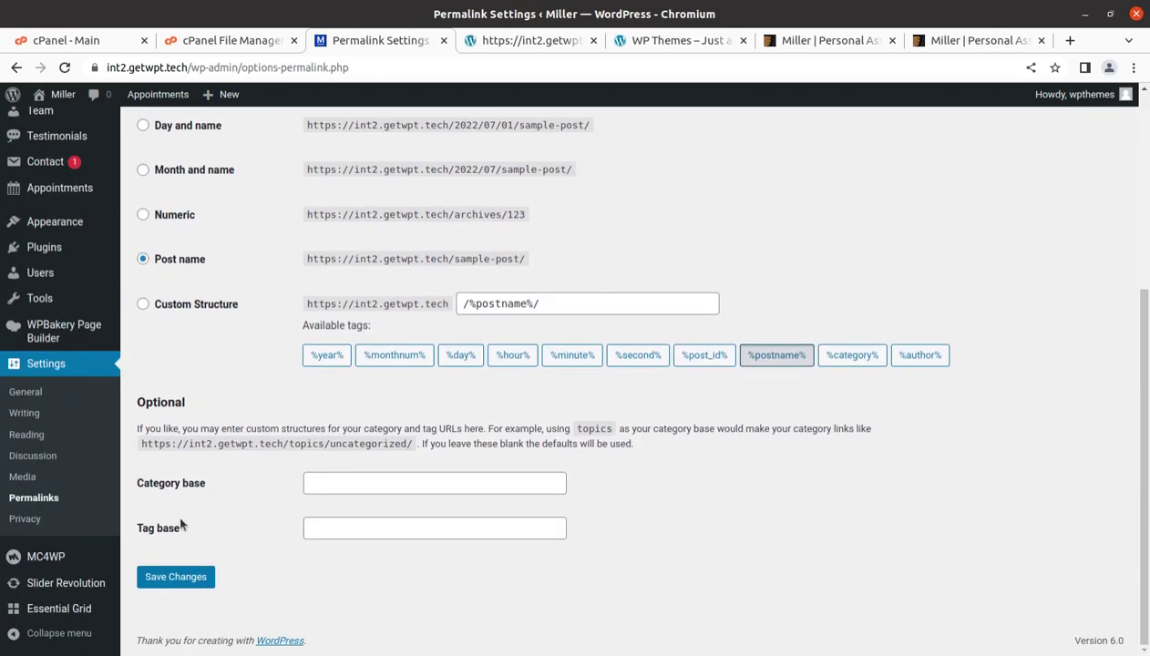
{"action": "left_click", "coordinate": [173, 580]}
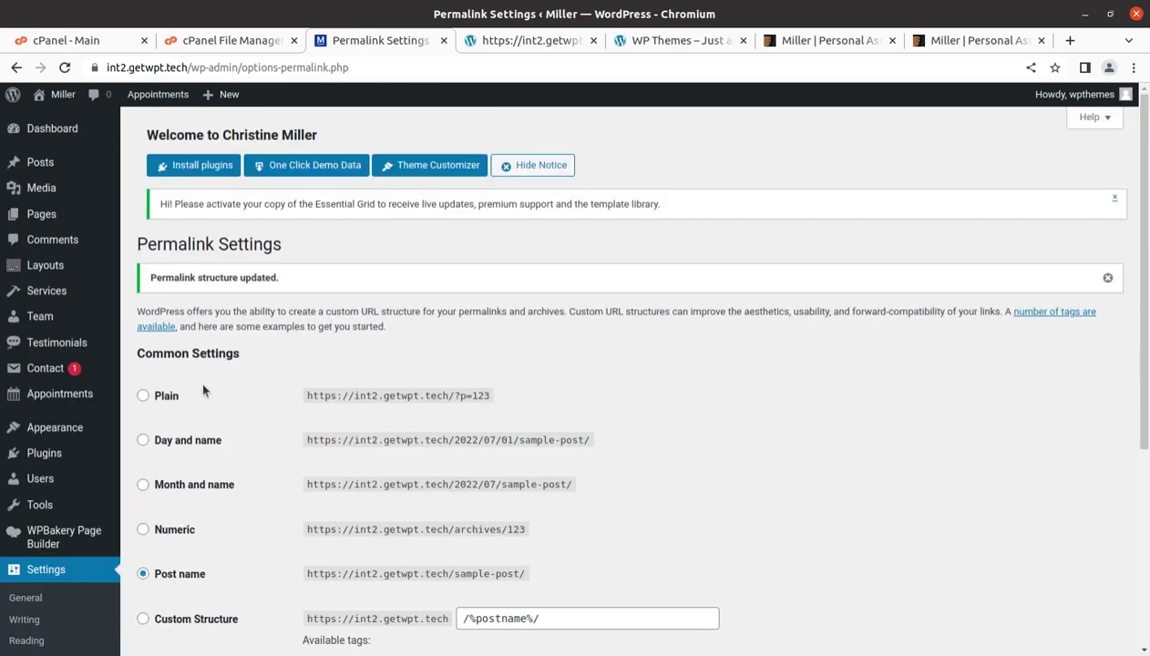
Step: Reload the site's appointment page and request the all-day appointment on July 8, 2022
{"action": "left_click", "coordinate": [512, 43]}
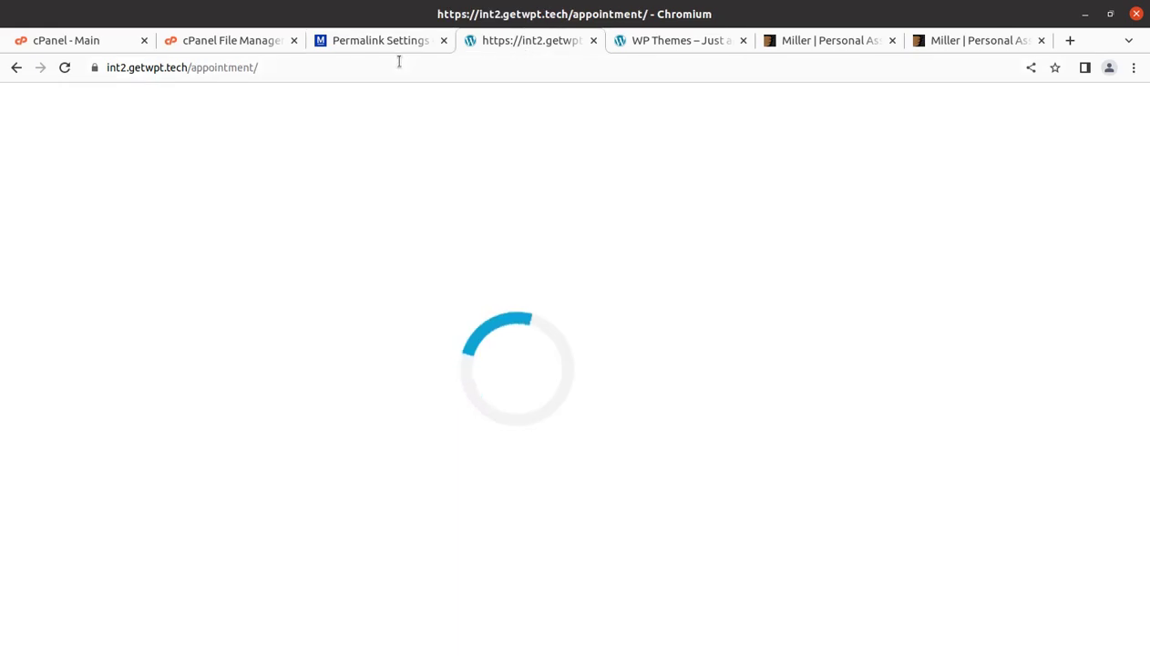
{"action": "left_click", "coordinate": [64, 70]}
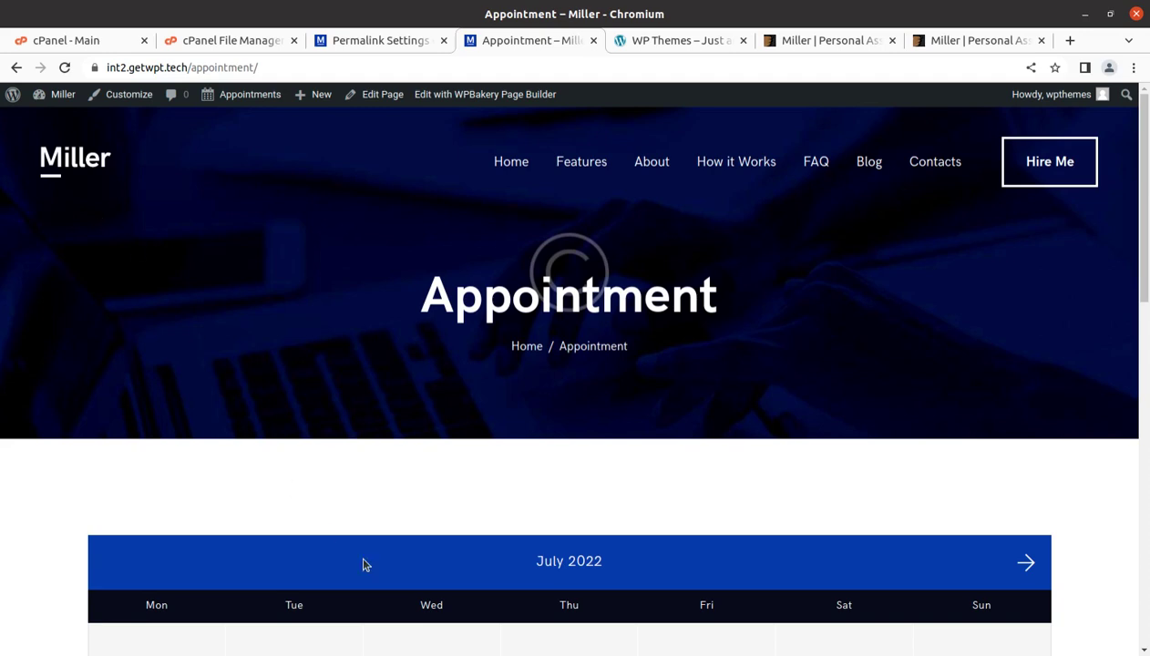
{"action": "scroll", "coordinate": [362, 565], "scroll_direction": "down", "scroll_amount": 5}
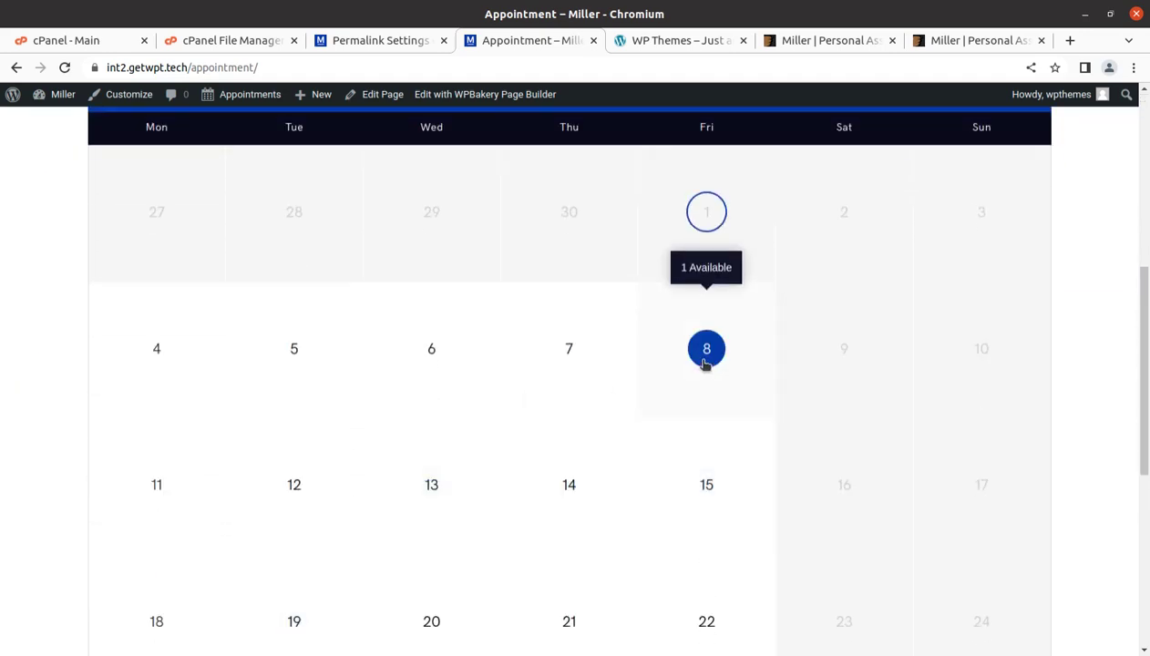
{"action": "left_click", "coordinate": [705, 364]}
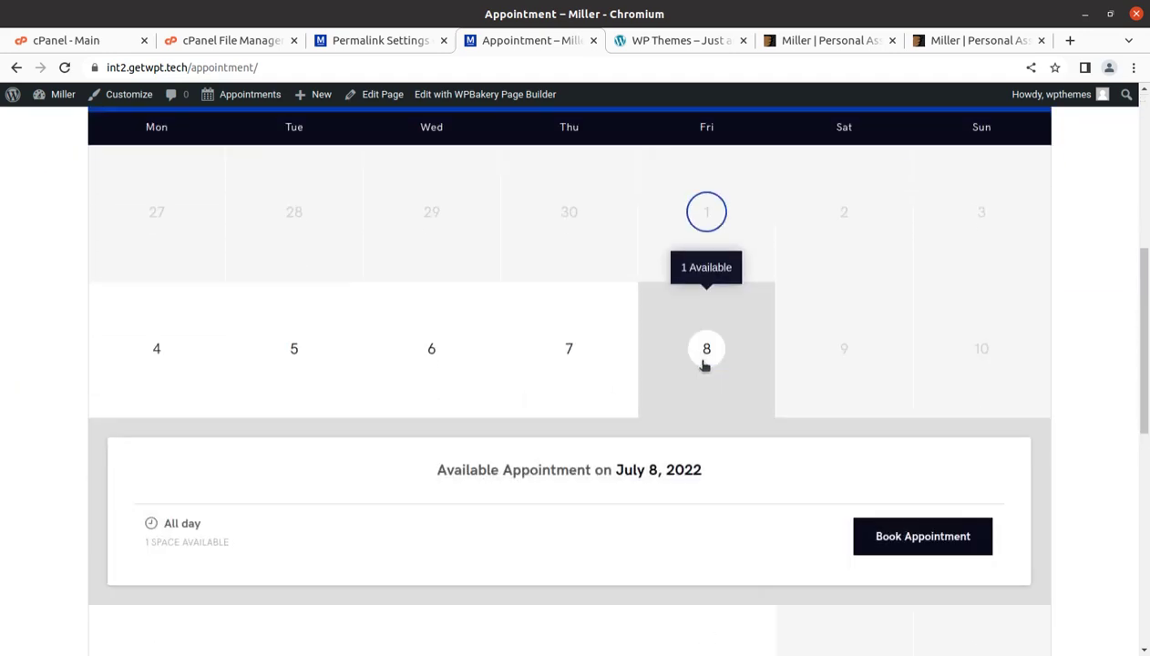
{"action": "left_click", "coordinate": [925, 542]}
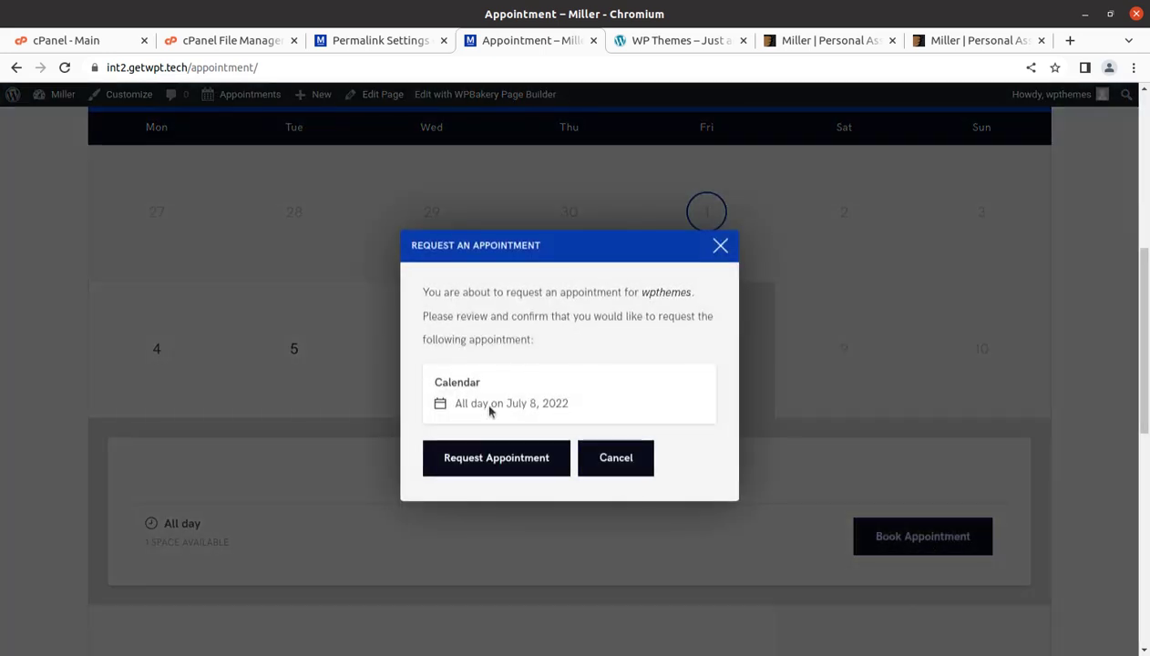
{"action": "left_click", "coordinate": [462, 462]}
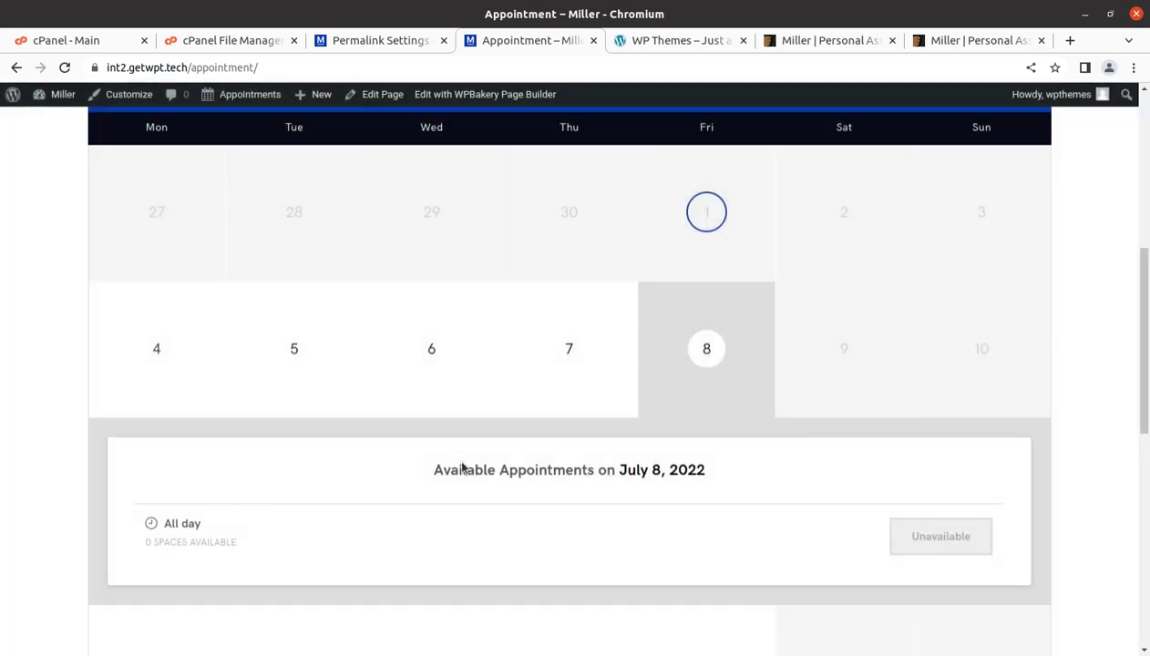
Step: Open the Appointments calendar in the WordPress admin and view the Calendar bookings for July 8, 2022
{"action": "left_click", "coordinate": [375, 42]}
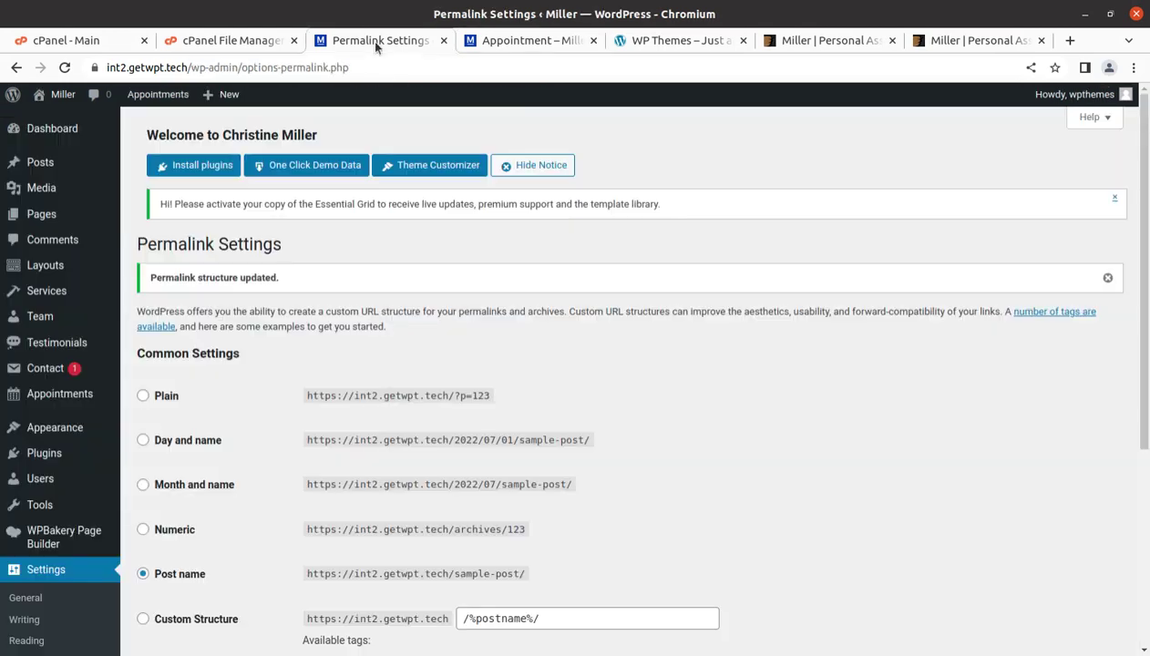
{"action": "mouse_move", "coordinate": [50, 404]}
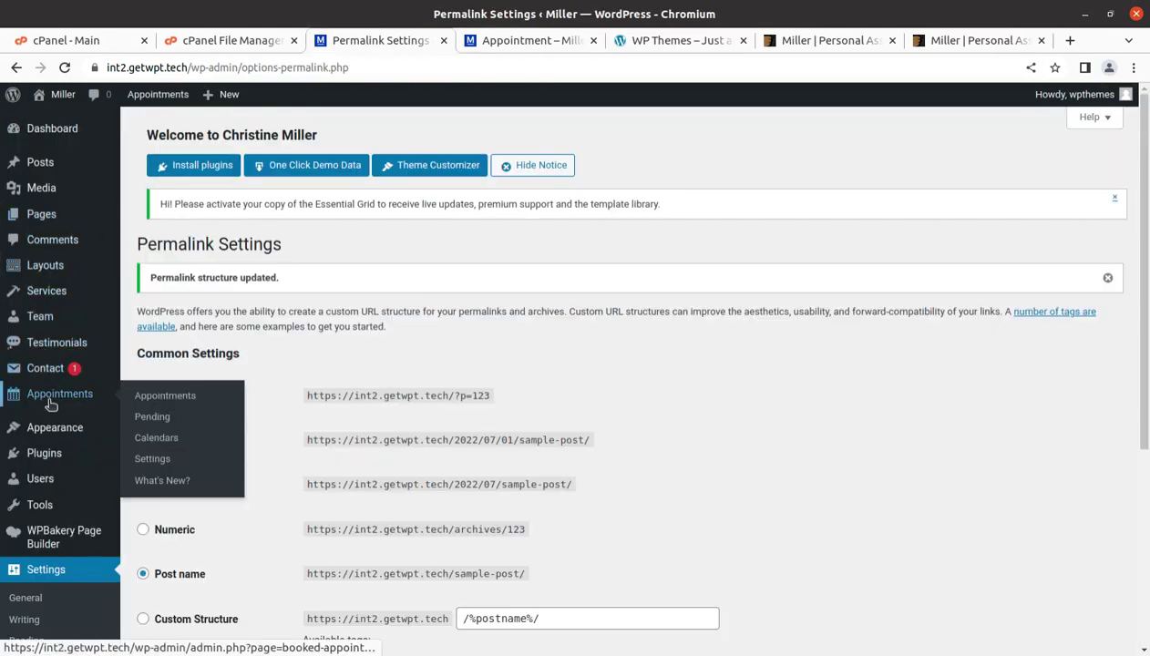
{"action": "left_click", "coordinate": [191, 399]}
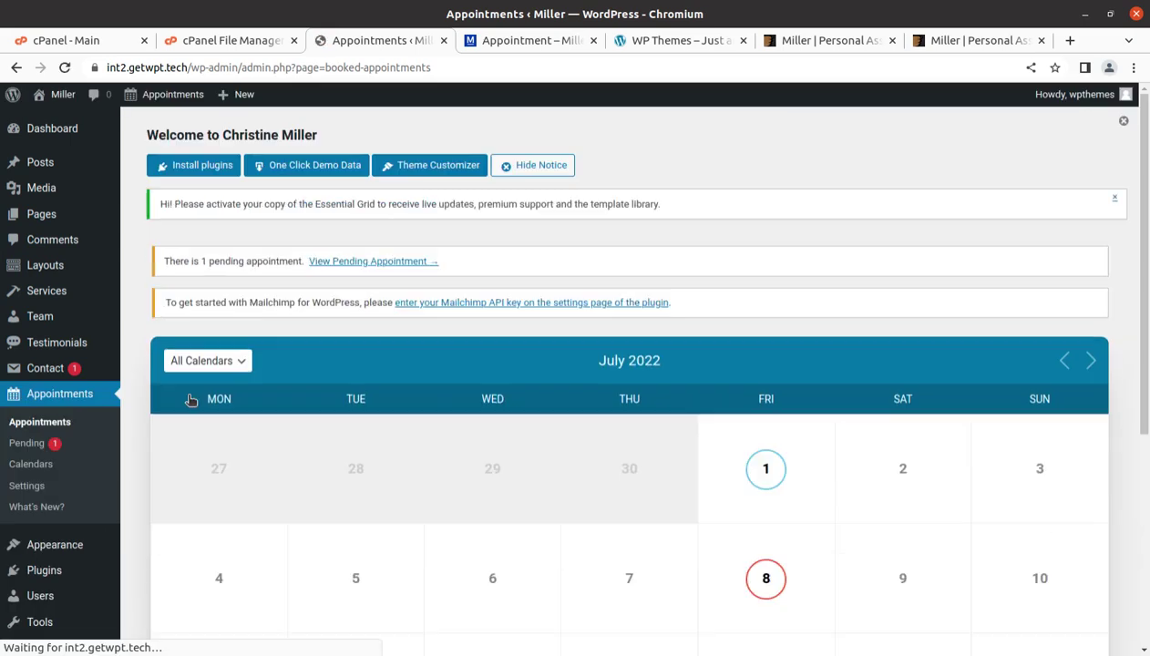
{"action": "scroll", "coordinate": [688, 502], "scroll_direction": "down", "scroll_amount": 2}
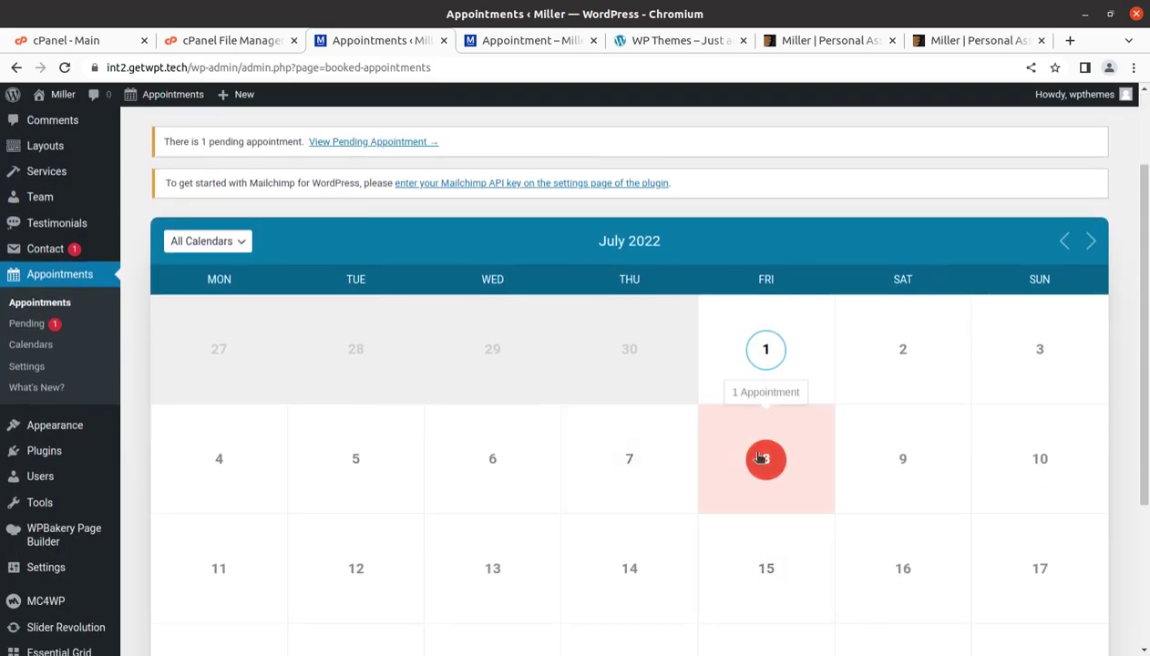
{"action": "left_click", "coordinate": [768, 462]}
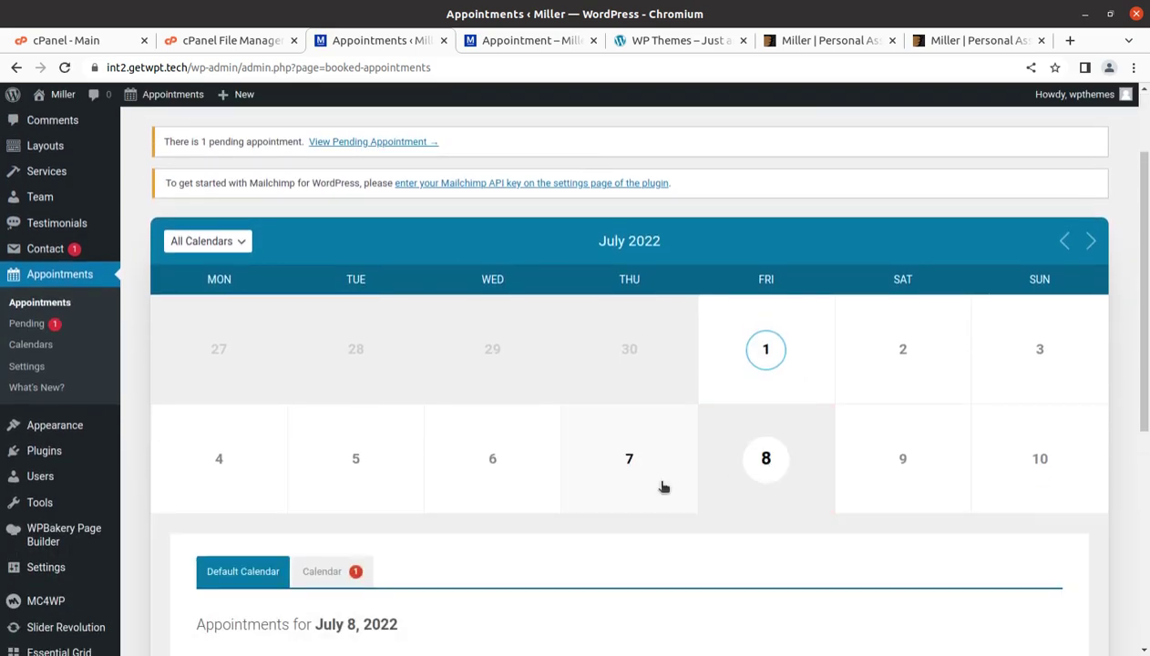
{"action": "scroll", "coordinate": [382, 485], "scroll_direction": "down", "scroll_amount": 3}
{"action": "scroll", "coordinate": [466, 503], "scroll_direction": "down", "scroll_amount": 2}
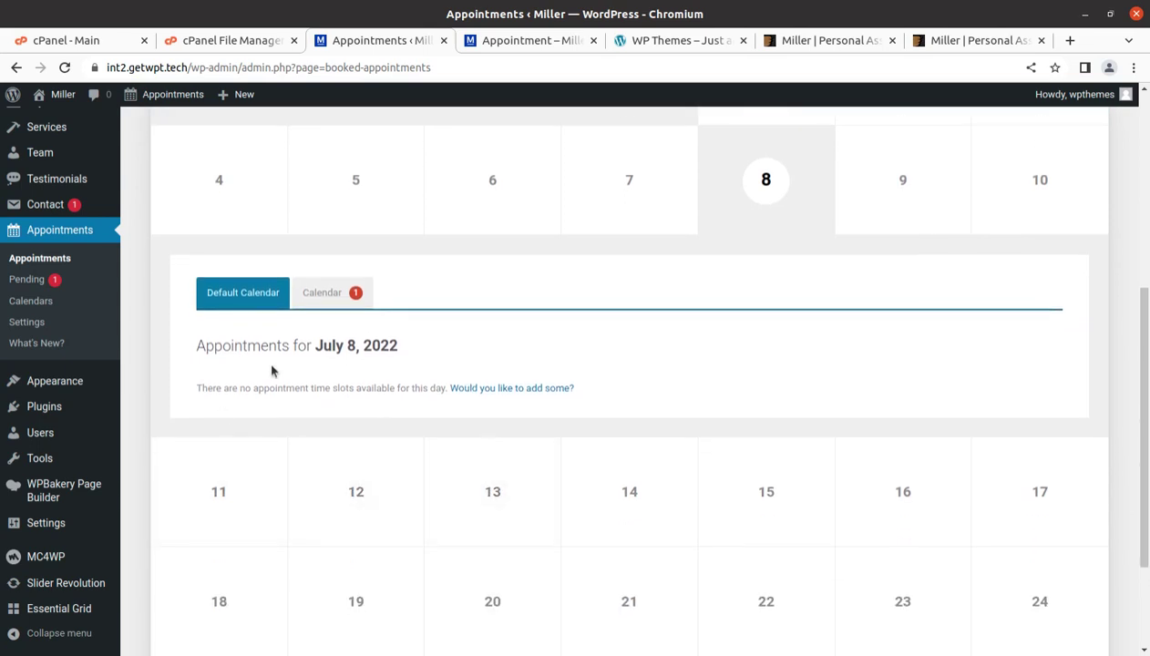
{"action": "left_click", "coordinate": [326, 300]}
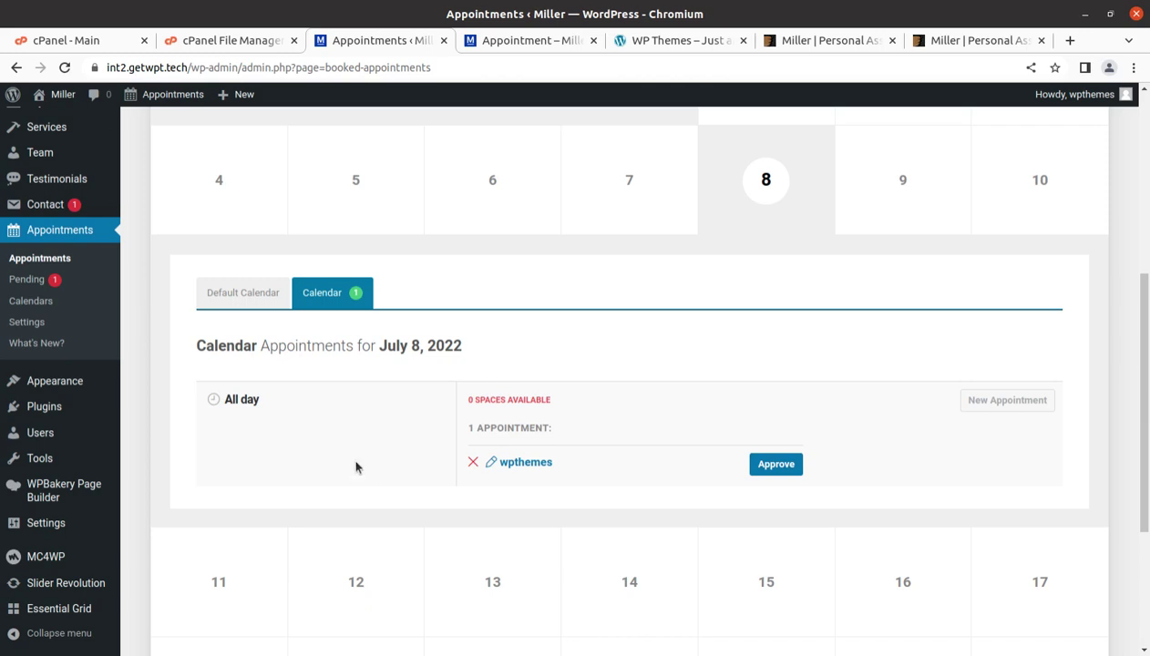
Step: Leave the July 2022 appointments calendar for the WordPress Dashboard and look over its overview page
{"action": "scroll", "coordinate": [355, 467], "scroll_direction": "up", "scroll_amount": 5}
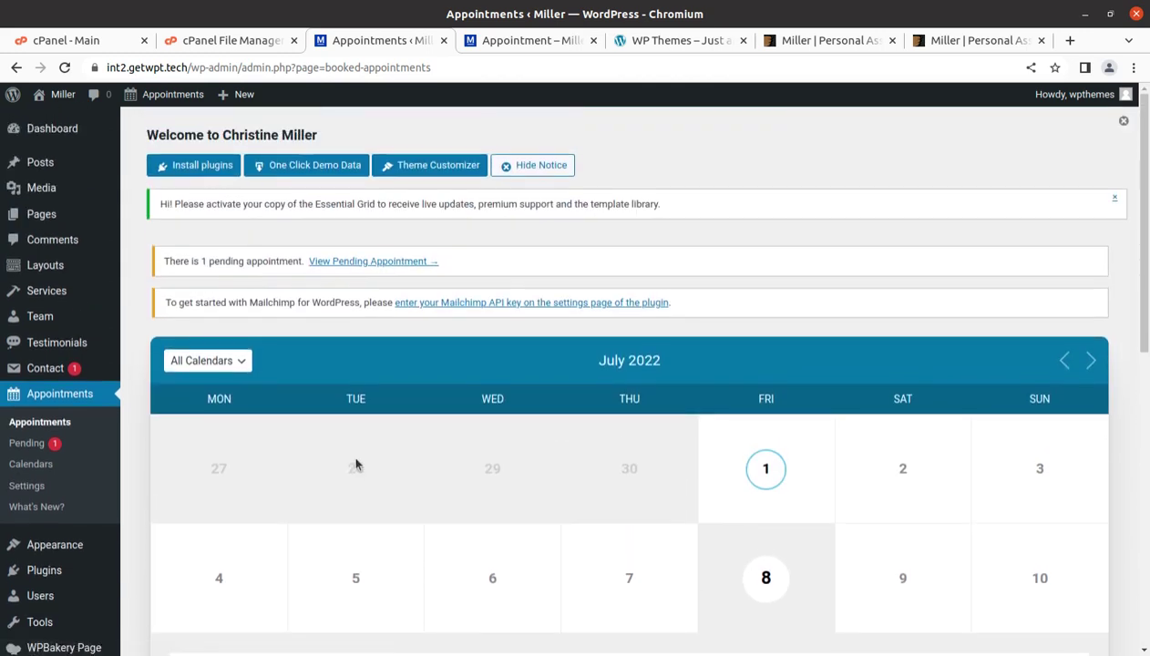
{"action": "scroll", "coordinate": [413, 486], "scroll_direction": "down", "scroll_amount": 3}
{"action": "scroll", "coordinate": [412, 486], "scroll_direction": "up", "scroll_amount": 3}
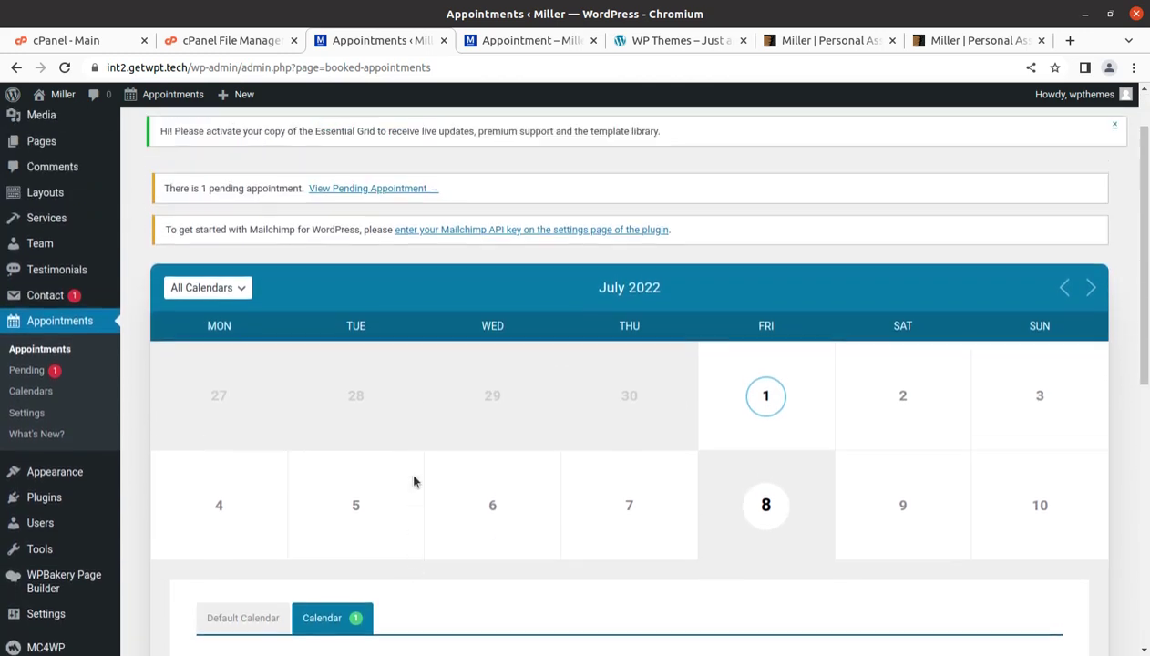
{"action": "left_click", "coordinate": [46, 135]}
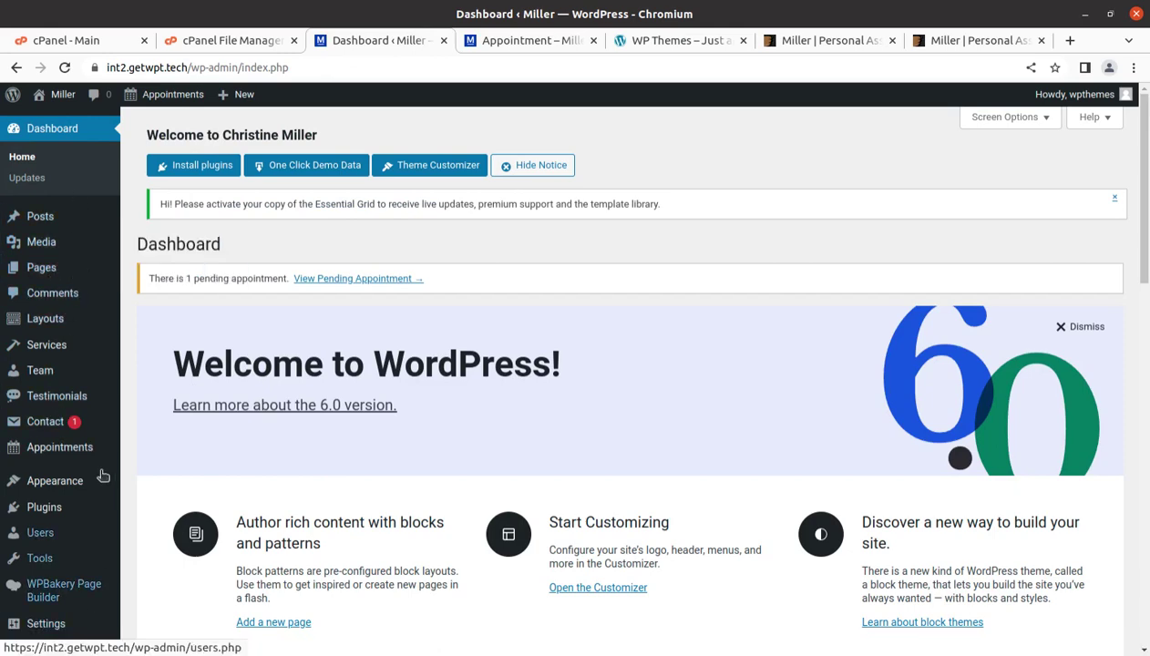
{"action": "scroll", "coordinate": [103, 476], "scroll_direction": "down", "scroll_amount": 4}
{"action": "scroll", "coordinate": [55, 556], "scroll_direction": "up", "scroll_amount": 3}
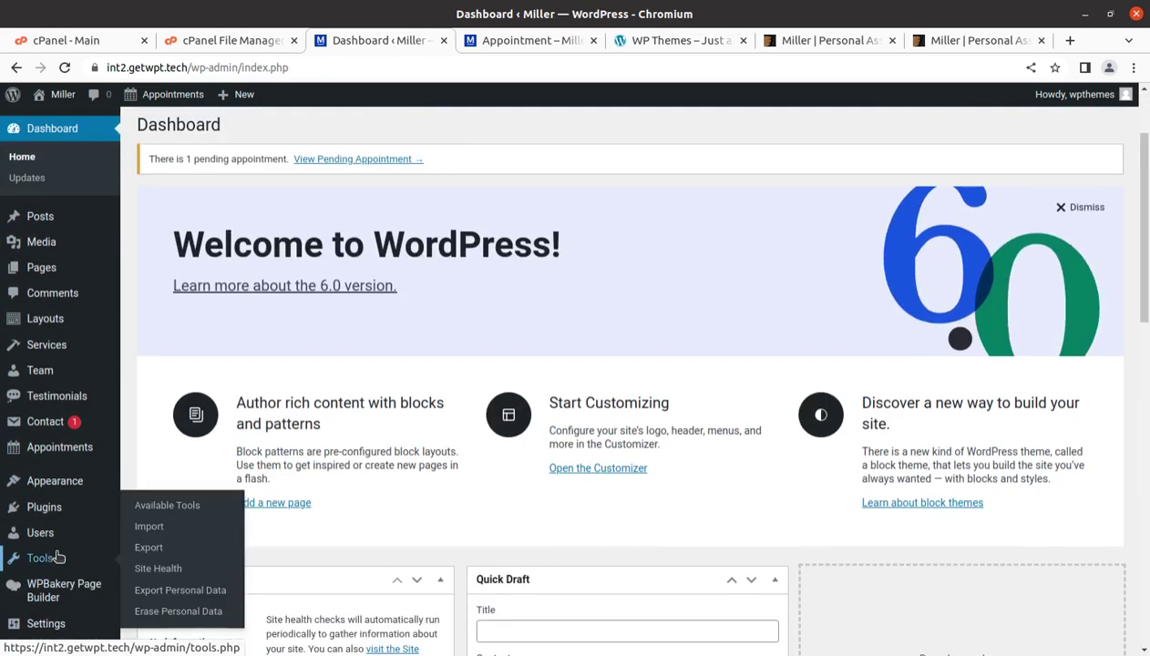
{"action": "scroll", "coordinate": [58, 557], "scroll_direction": "up", "scroll_amount": 2}
Step: View the site's home page from the appointment page, open its Business Assistance service, and return to the home page
{"action": "left_click", "coordinate": [500, 46]}
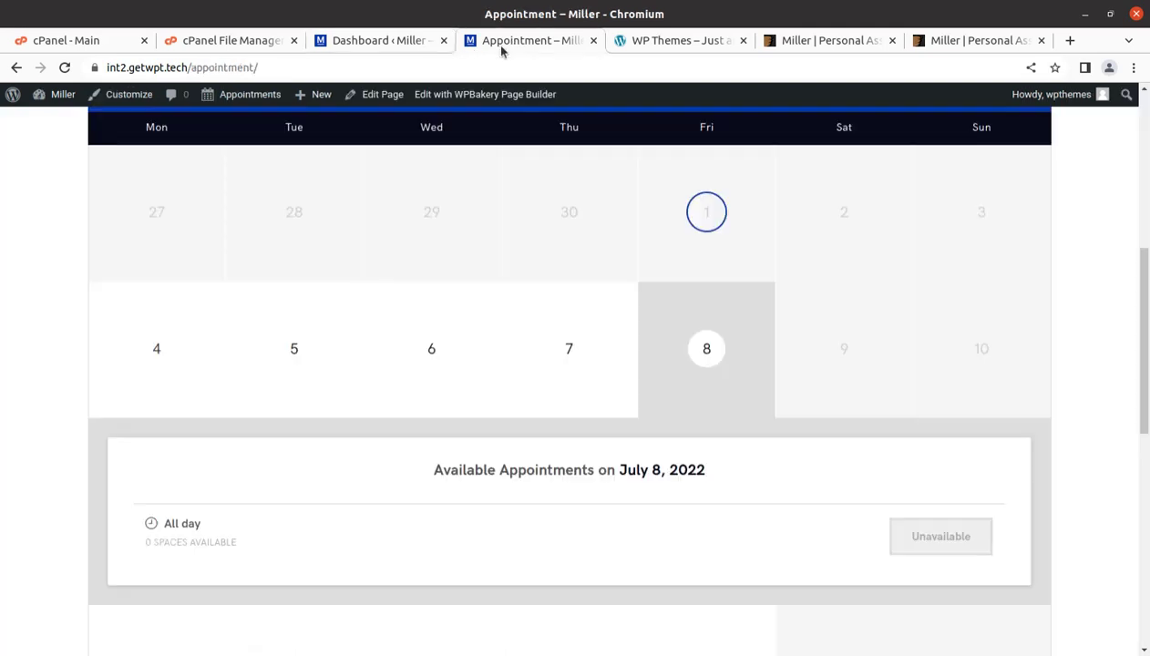
{"action": "scroll", "coordinate": [242, 233], "scroll_direction": "up", "scroll_amount": 5}
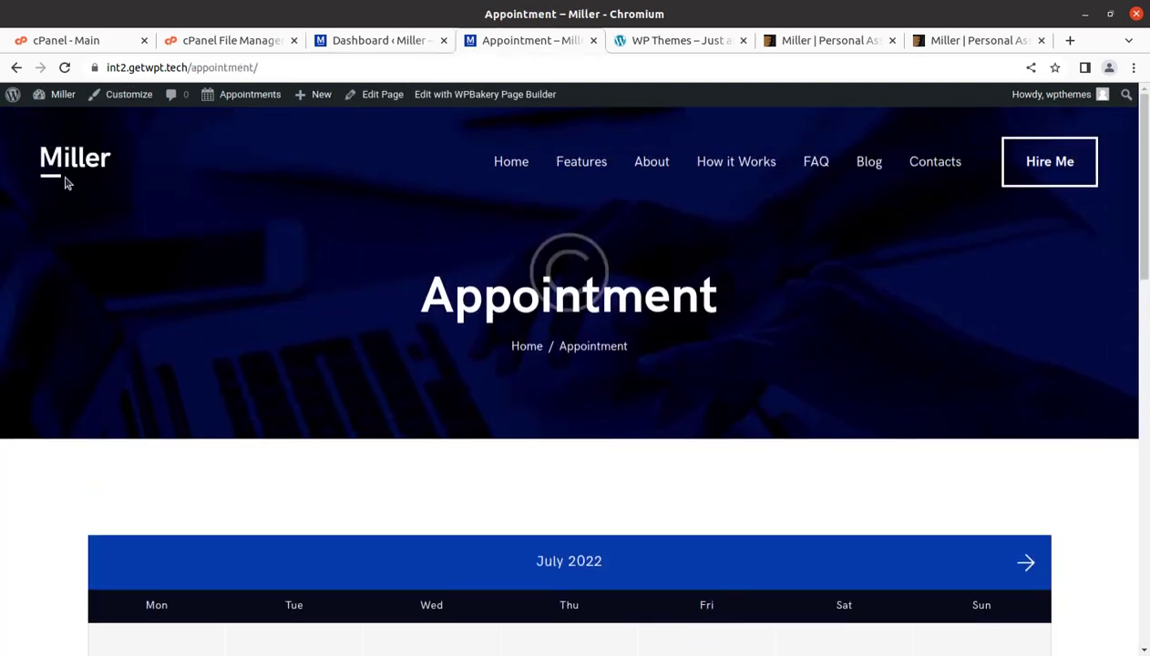
{"action": "left_click", "coordinate": [65, 182]}
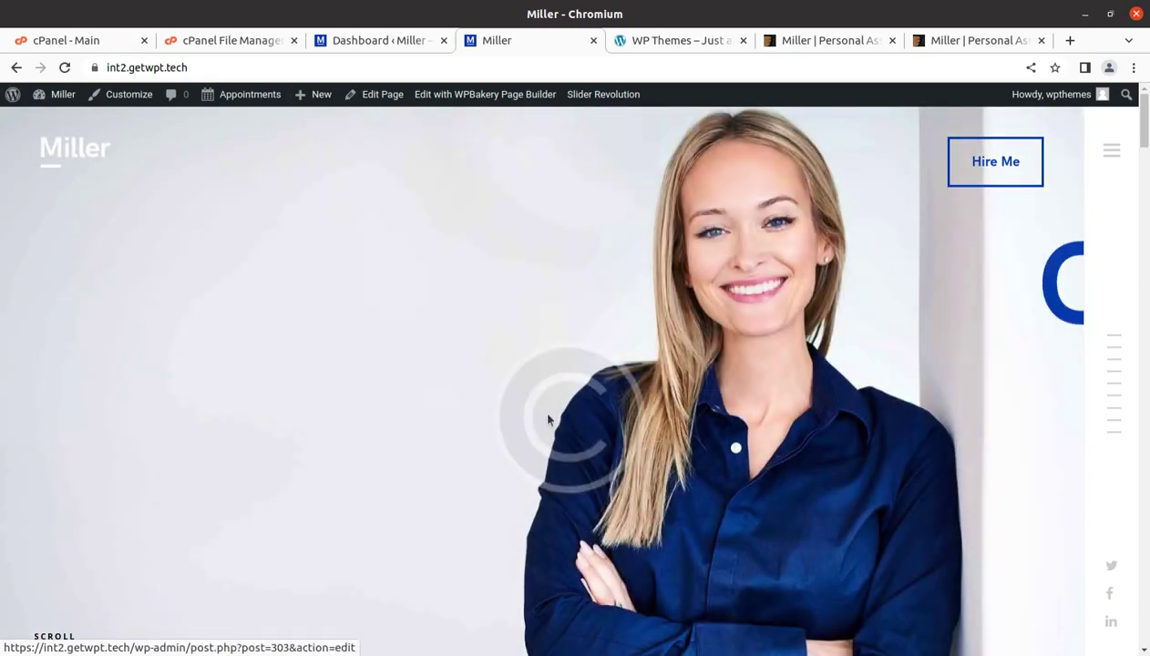
{"action": "scroll", "coordinate": [552, 391], "scroll_direction": "down", "scroll_amount": 2}
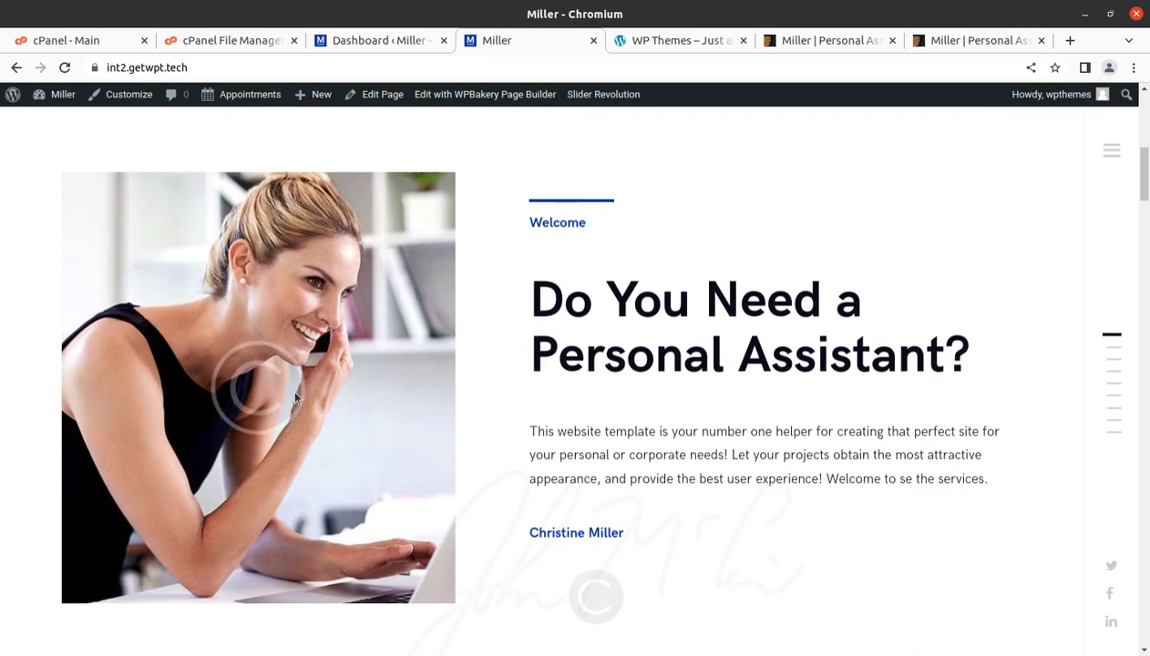
{"action": "scroll", "coordinate": [286, 410], "scroll_direction": "down", "scroll_amount": 5}
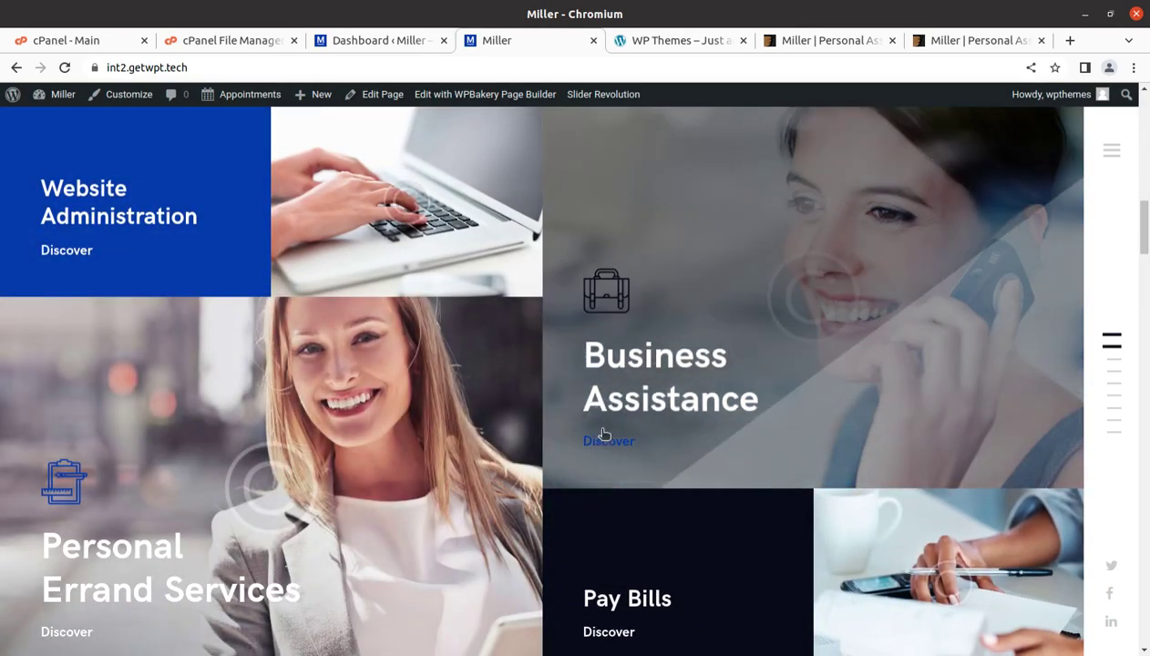
{"action": "left_click", "coordinate": [609, 405]}
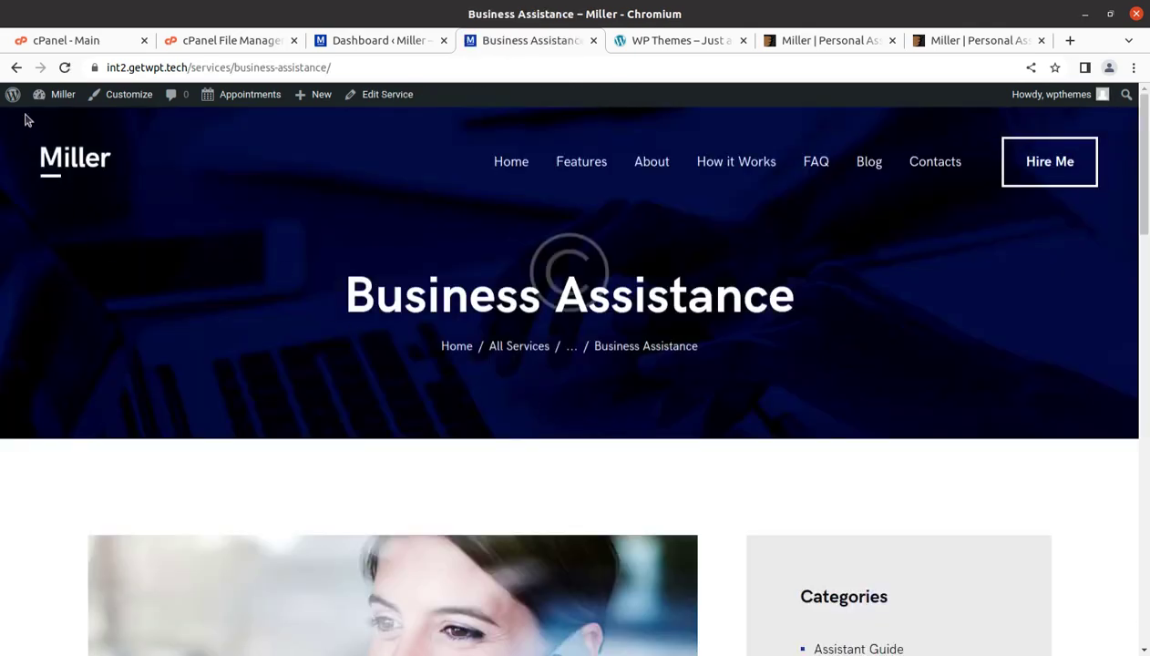
{"action": "left_click", "coordinate": [16, 68]}
Step: Open the list of all layouts in a new tab and open Header (for side menu) with WPBakery Page Builder
{"action": "left_click", "coordinate": [379, 42]}
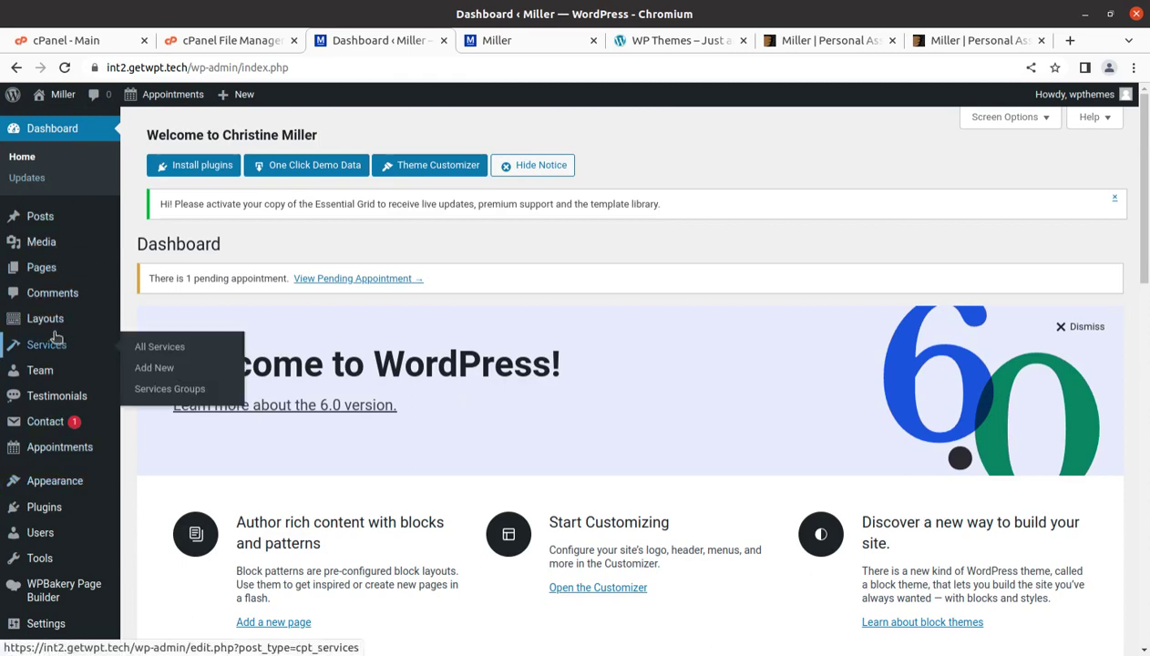
{"action": "mouse_move", "coordinate": [53, 321]}
{"action": "middle_click", "coordinate": [156, 329]}
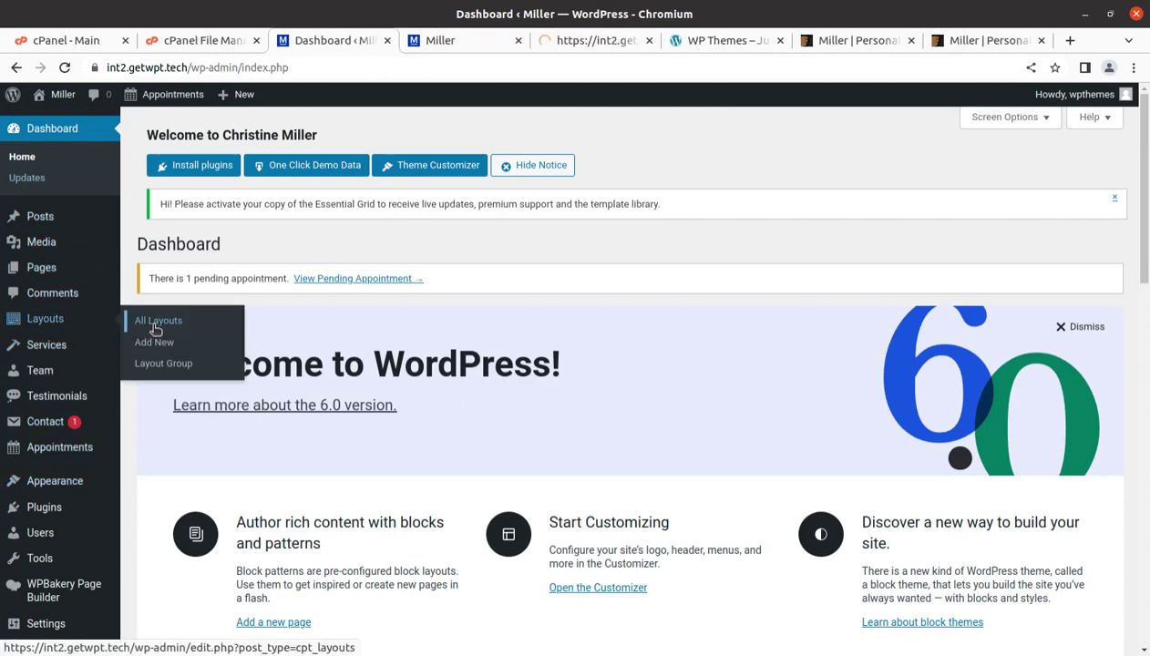
{"action": "left_click", "coordinate": [540, 43]}
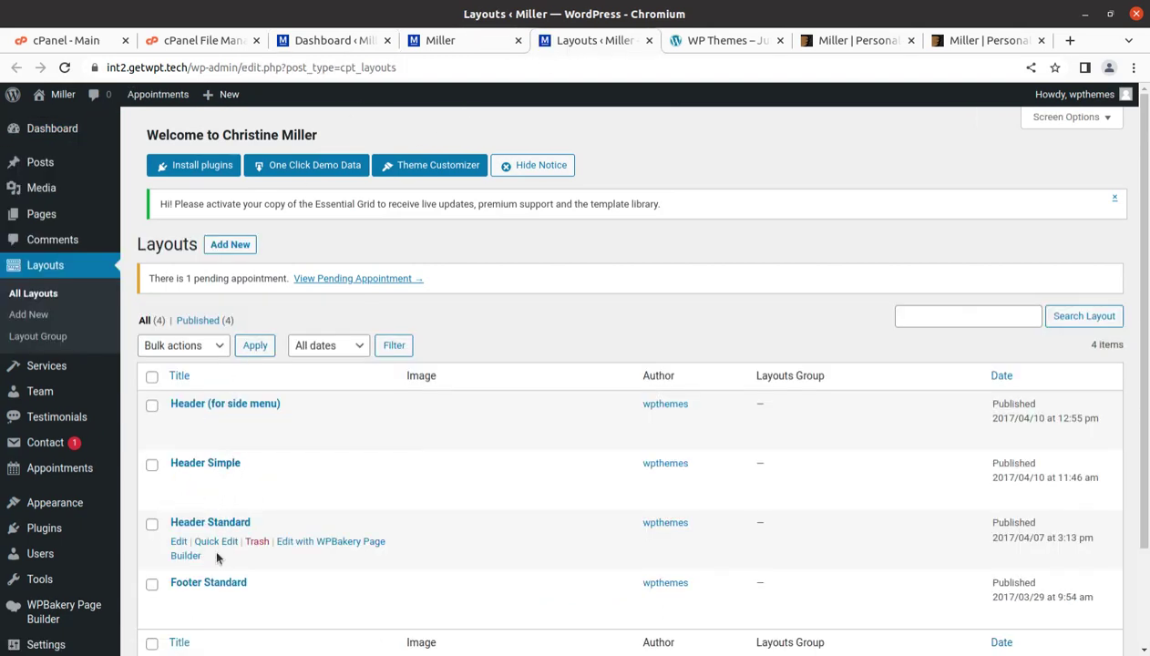
{"action": "scroll", "coordinate": [321, 414], "scroll_direction": "down", "scroll_amount": 3}
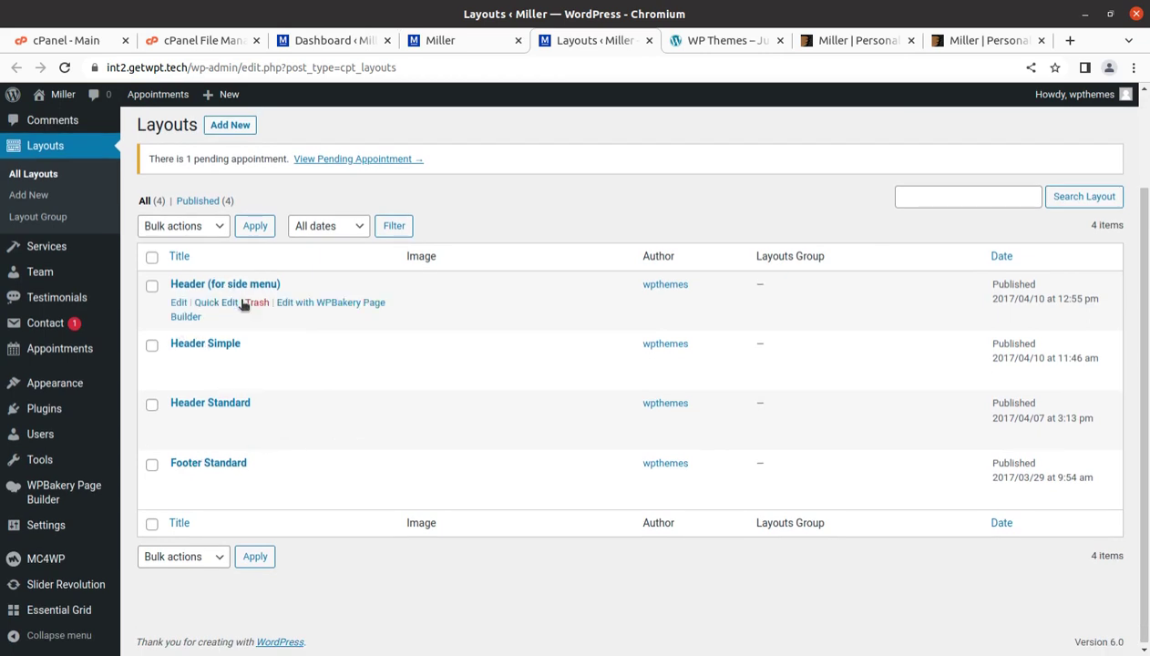
{"action": "left_click", "coordinate": [307, 308]}
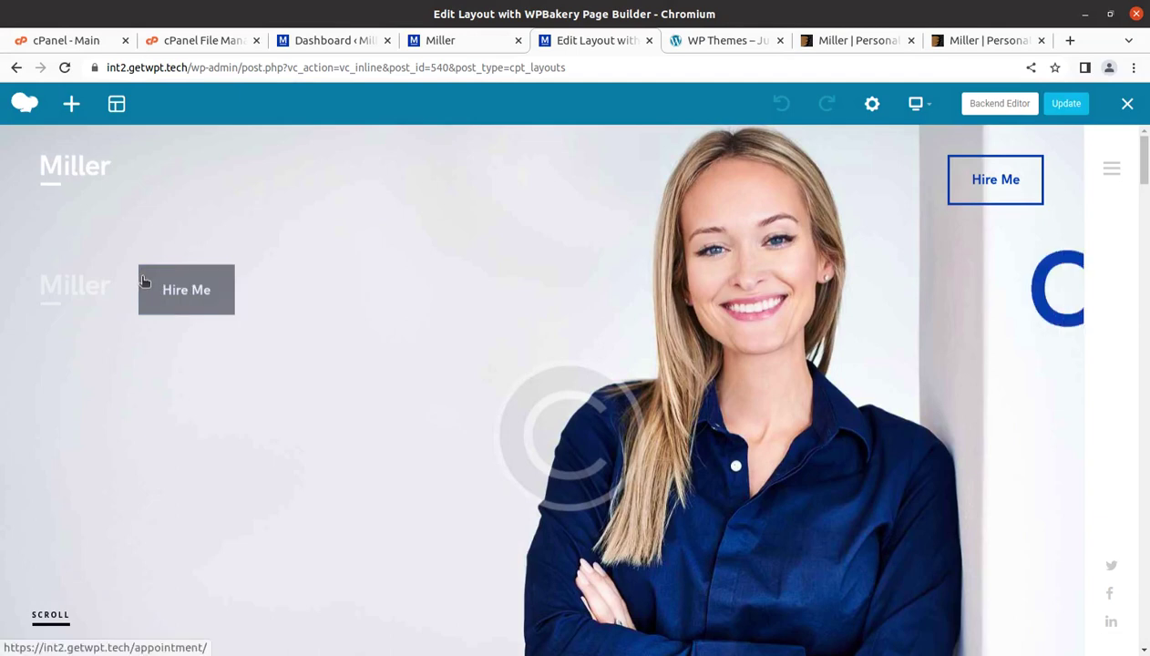
Step: Switch the header layout to the backend editor and inspect its rows and the Hire Me button's settings without editing them
{"action": "left_click", "coordinate": [998, 106]}
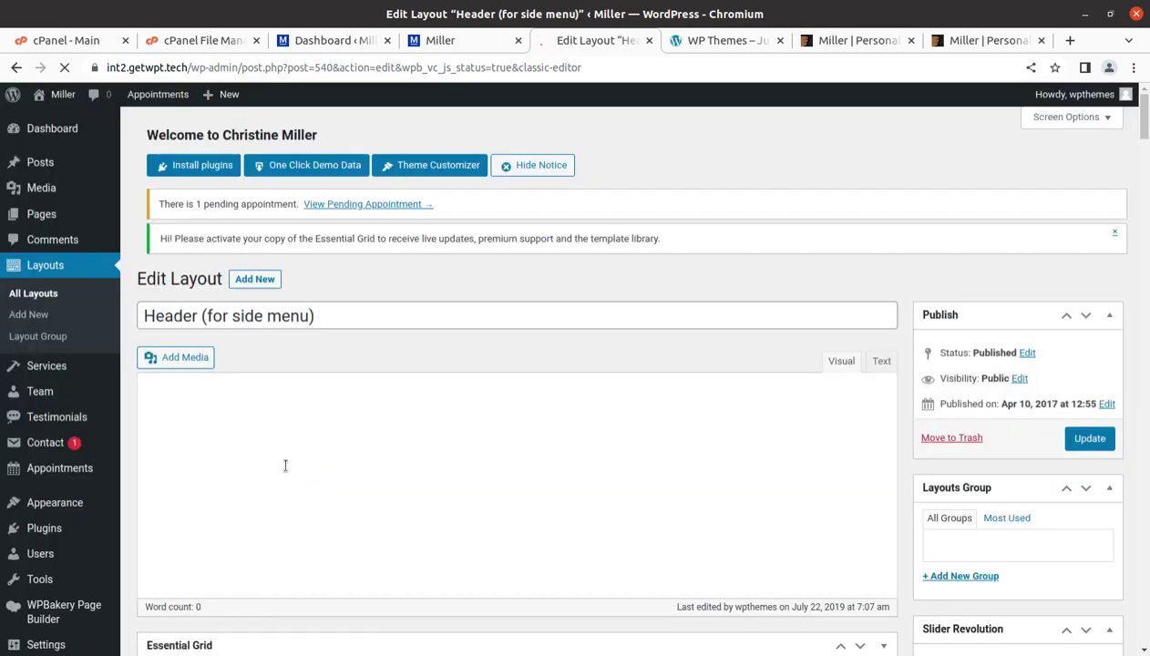
{"action": "scroll", "coordinate": [223, 478], "scroll_direction": "down", "scroll_amount": 2}
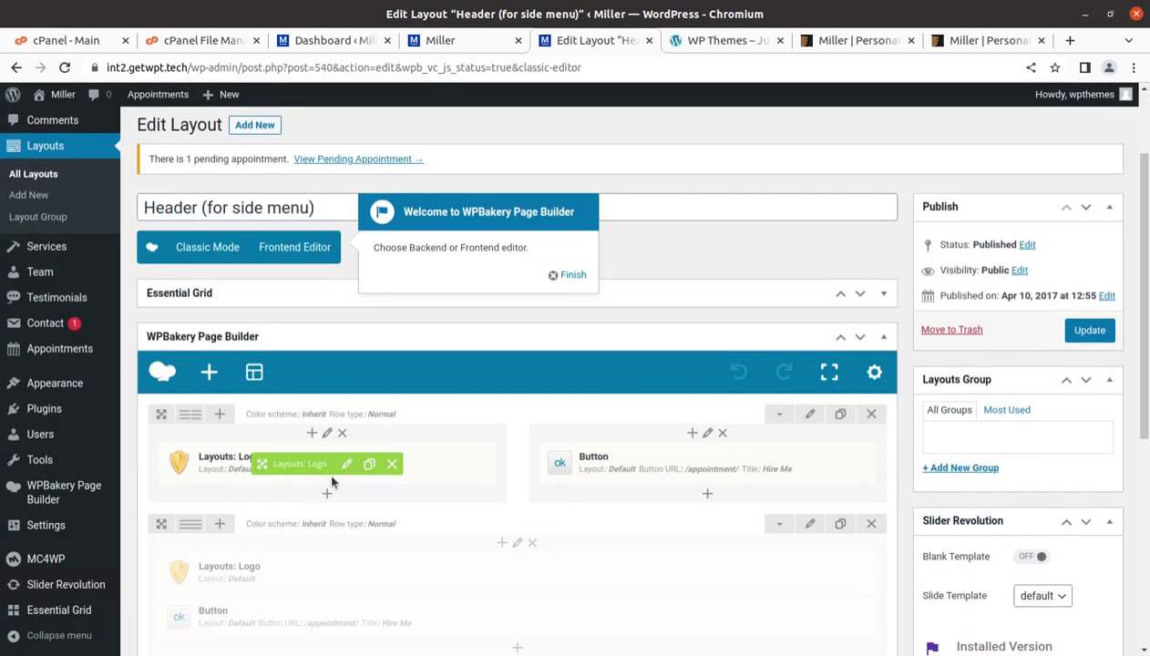
{"action": "left_click_drag", "start_coordinate": [208, 469], "coordinate": [660, 466]}
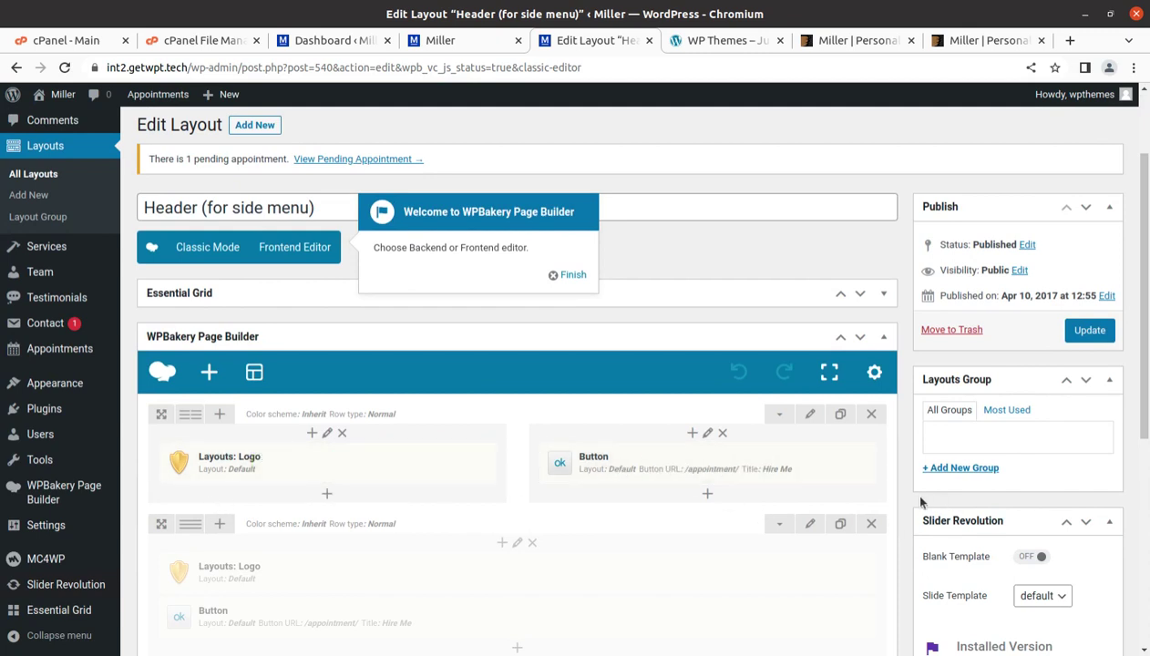
{"action": "left_click", "coordinate": [708, 465]}
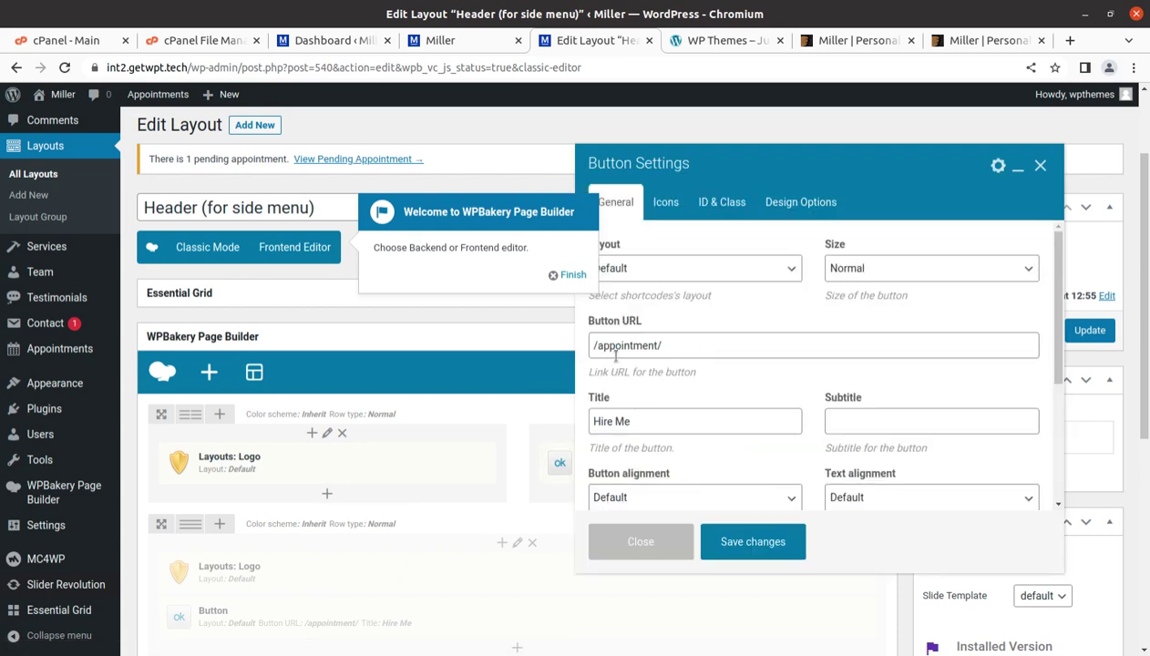
{"action": "left_click", "coordinate": [1043, 168]}
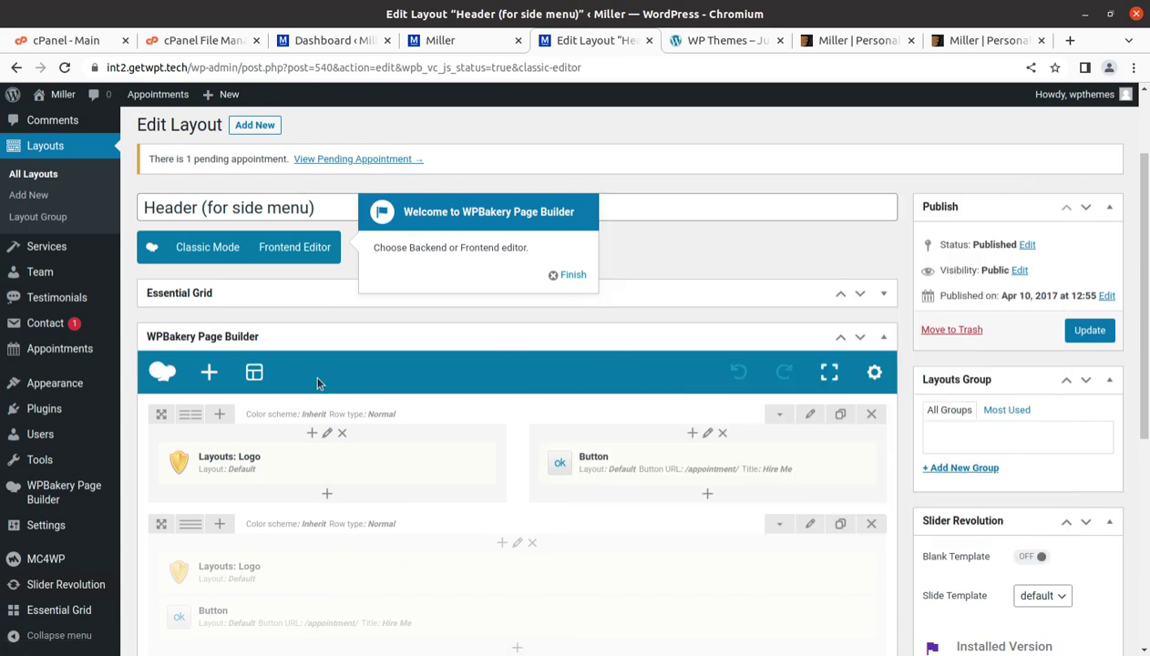
{"action": "scroll", "coordinate": [315, 522], "scroll_direction": "down", "scroll_amount": 2}
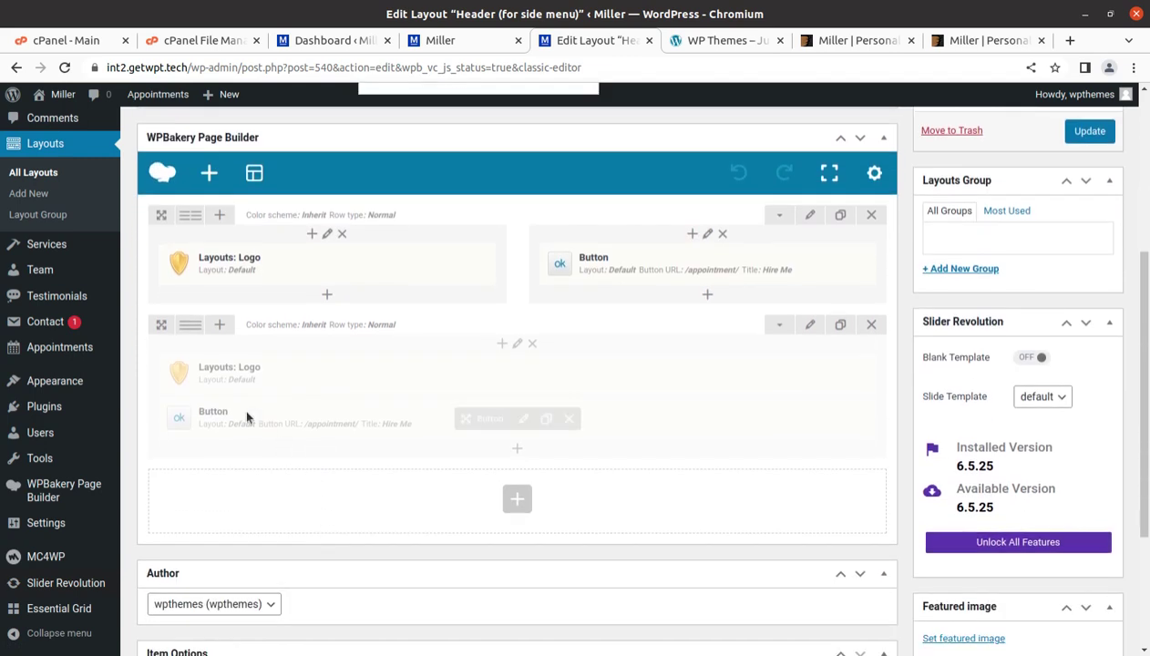
{"action": "scroll", "coordinate": [202, 420], "scroll_direction": "up", "scroll_amount": 2}
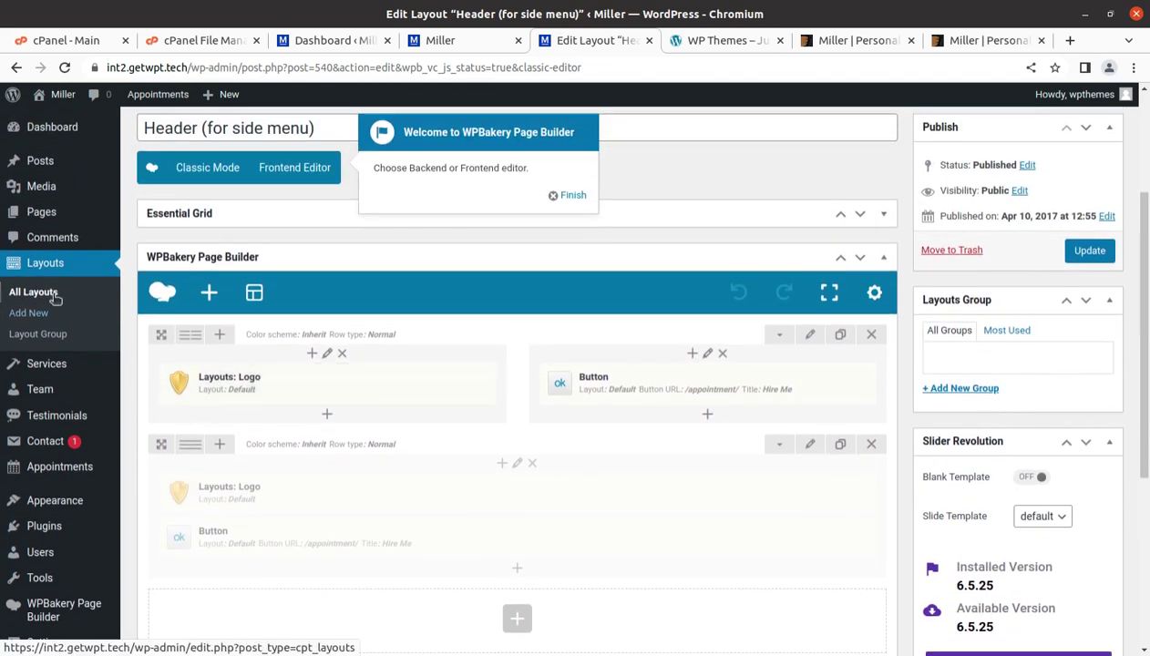
Step: Open the list of all services in the WordPress admin and dismiss the browser notifications
{"action": "mouse_move", "coordinate": [53, 372]}
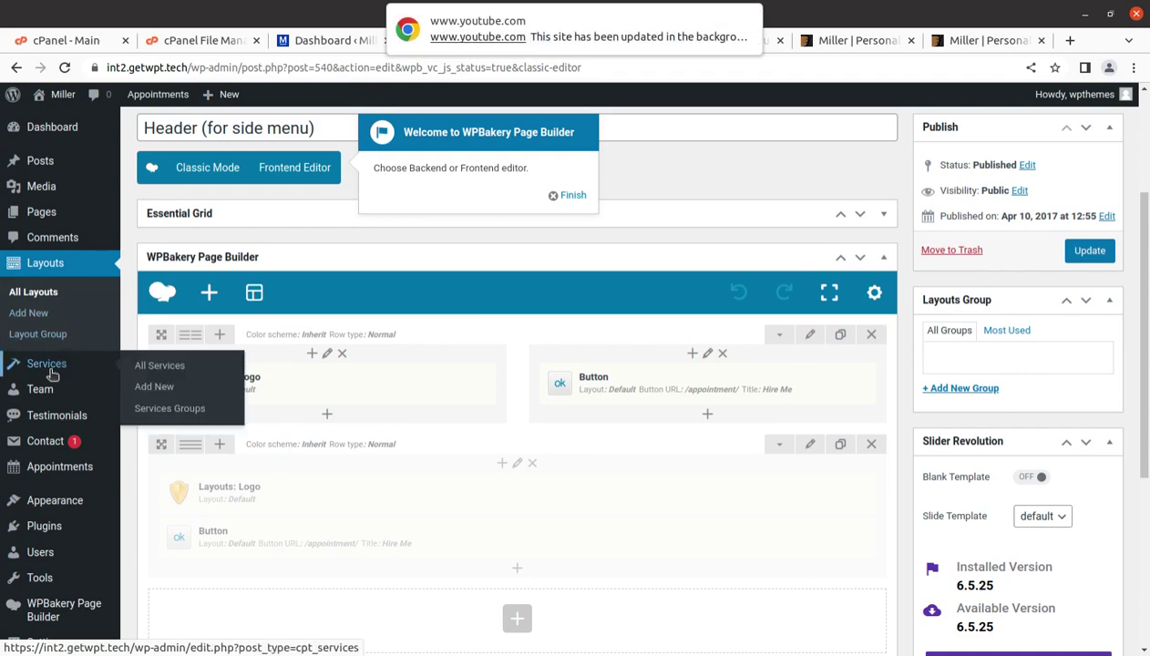
{"action": "left_click", "coordinate": [143, 366]}
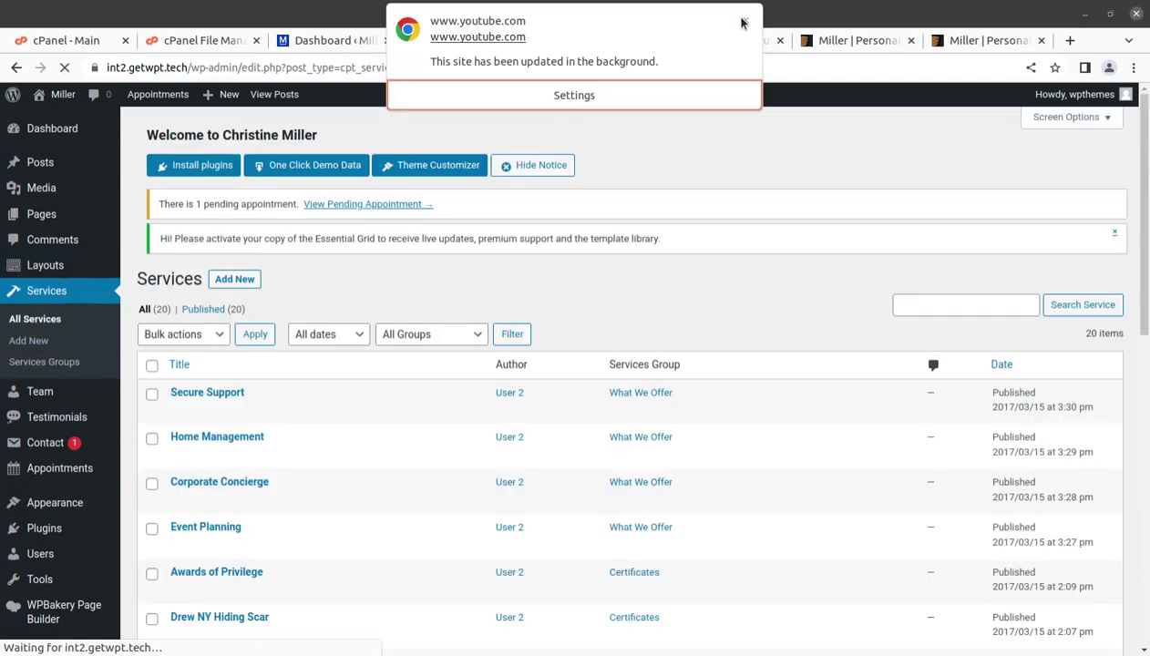
{"action": "left_click", "coordinate": [744, 21]}
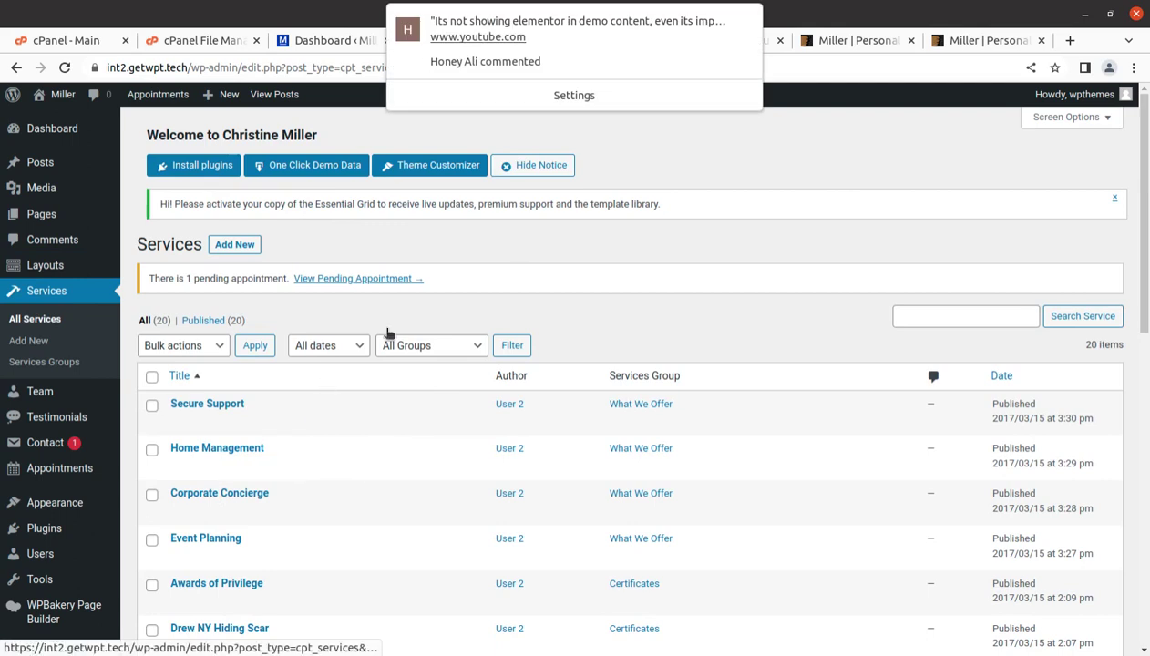
{"action": "left_click", "coordinate": [744, 21]}
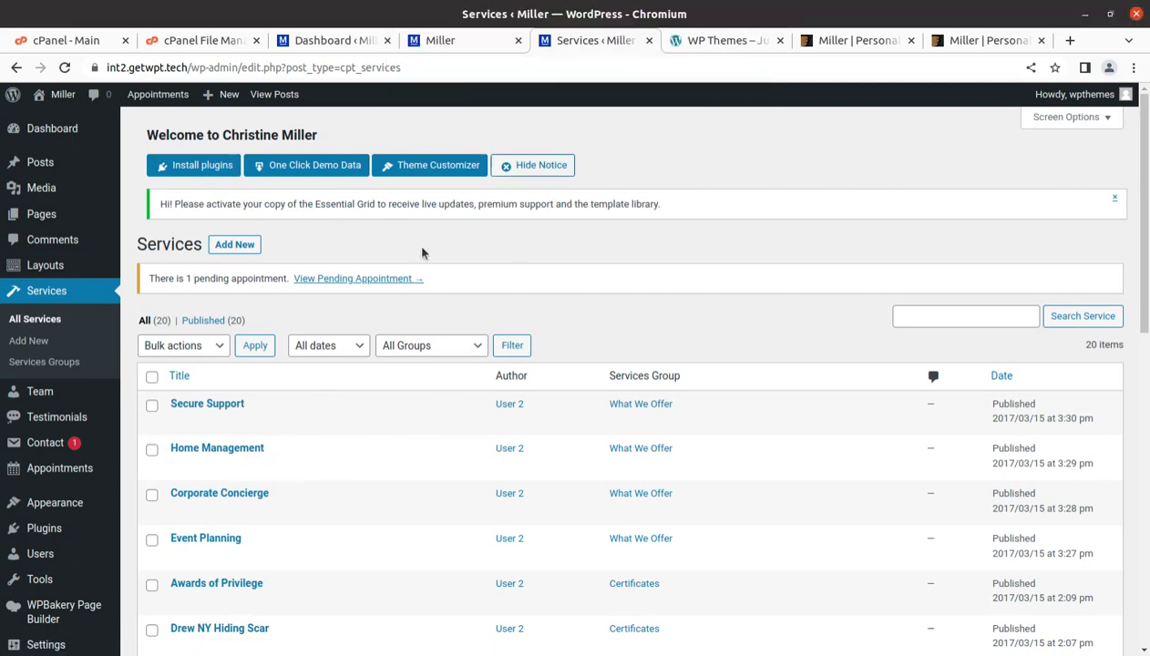
Step: Examine the full list of services and the services groups they are assigned to
{"action": "mouse_move", "coordinate": [309, 416]}
{"action": "scroll", "coordinate": [288, 445], "scroll_direction": "down", "scroll_amount": 1}
{"action": "scroll", "coordinate": [288, 444], "scroll_direction": "down", "scroll_amount": 2}
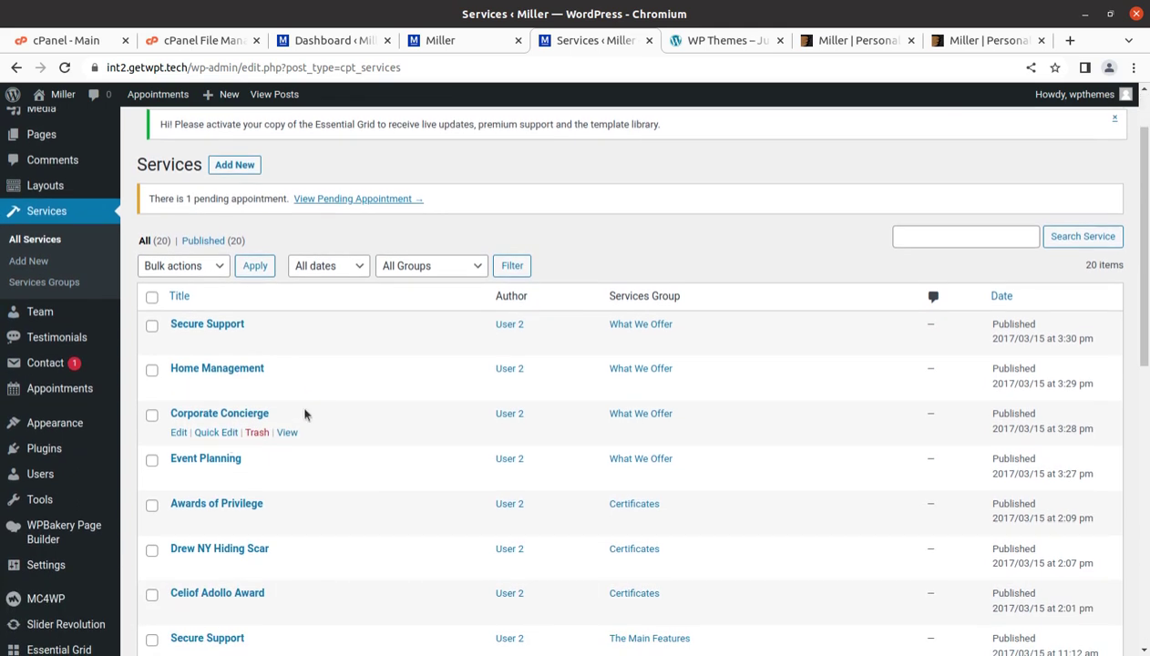
{"action": "scroll", "coordinate": [276, 401], "scroll_direction": "down", "scroll_amount": 5}
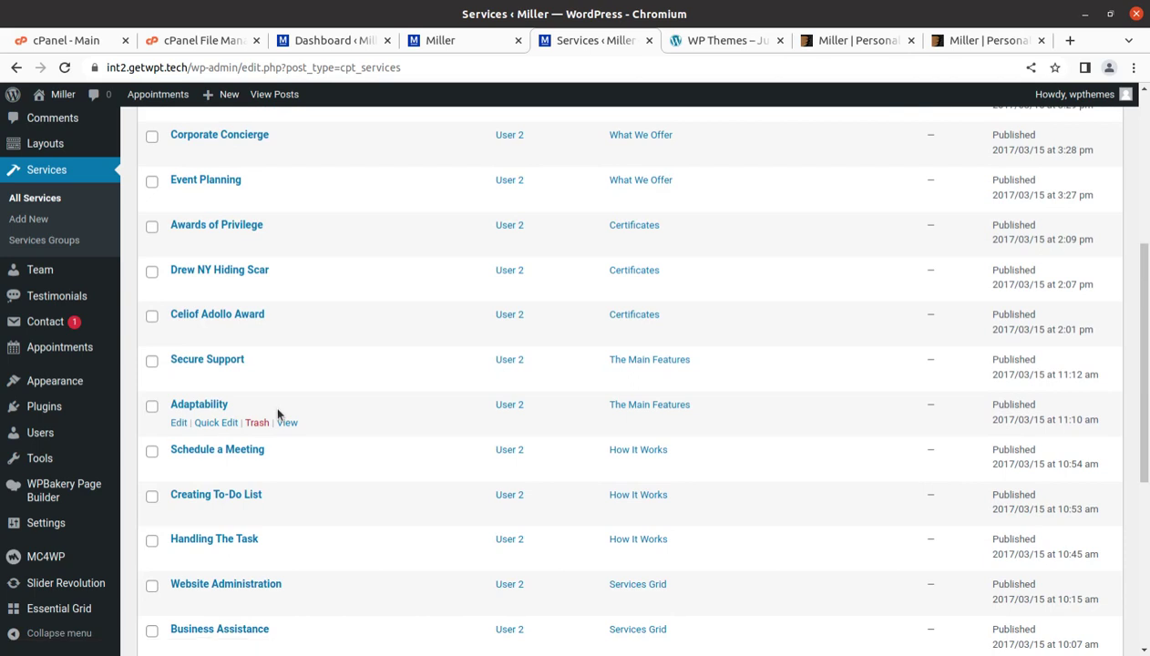
{"action": "scroll", "coordinate": [274, 410], "scroll_direction": "down", "scroll_amount": 5}
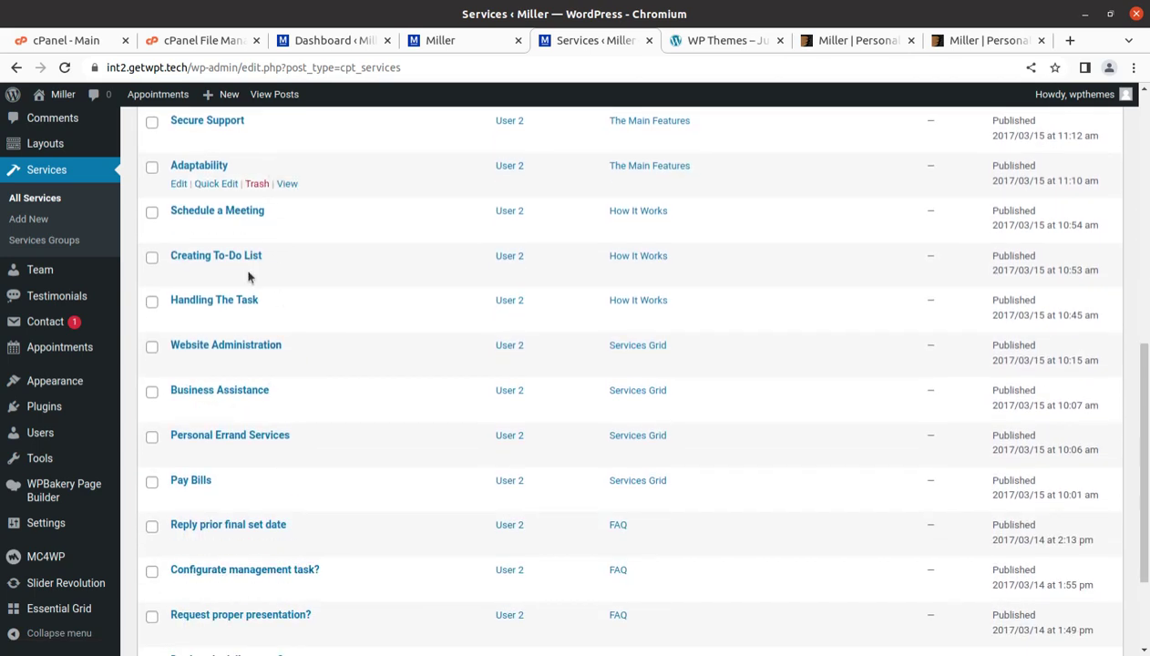
{"action": "scroll", "coordinate": [236, 510], "scroll_direction": "down", "scroll_amount": 3}
{"action": "scroll", "coordinate": [232, 419], "scroll_direction": "up", "scroll_amount": 8}
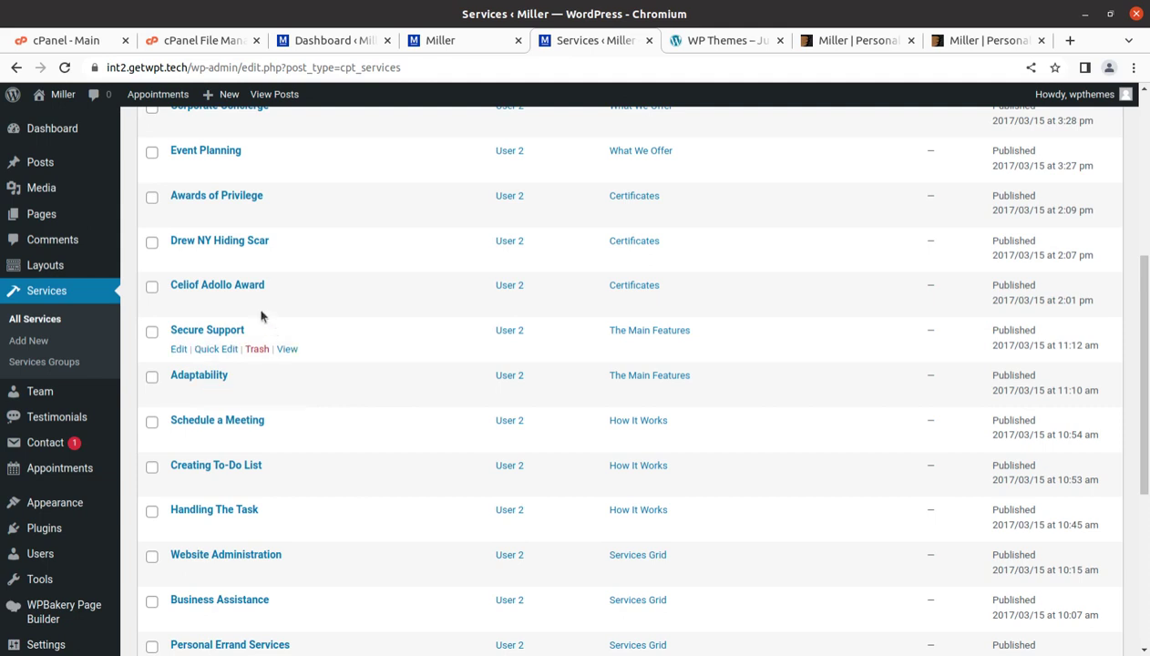
{"action": "scroll", "coordinate": [258, 318], "scroll_direction": "up", "scroll_amount": 4}
{"action": "scroll", "coordinate": [264, 273], "scroll_direction": "up", "scroll_amount": 3}
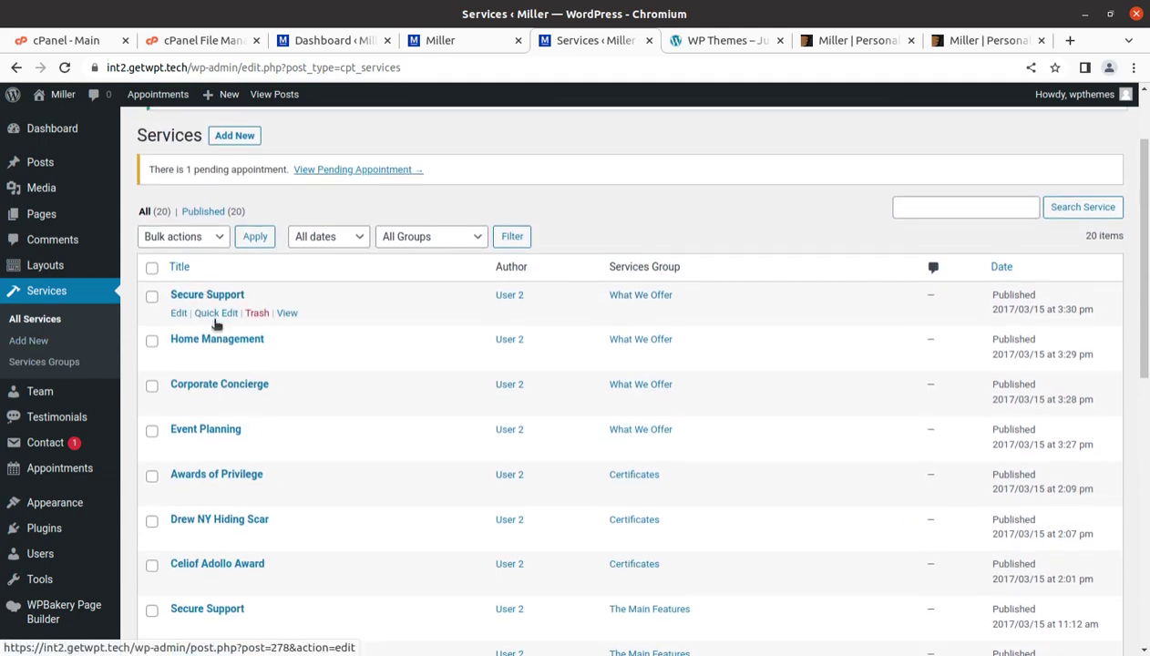
Step: View the Secure Support service from the What We Offer group on the site, read through its page, and close its tab
{"action": "left_click", "coordinate": [287, 313]}
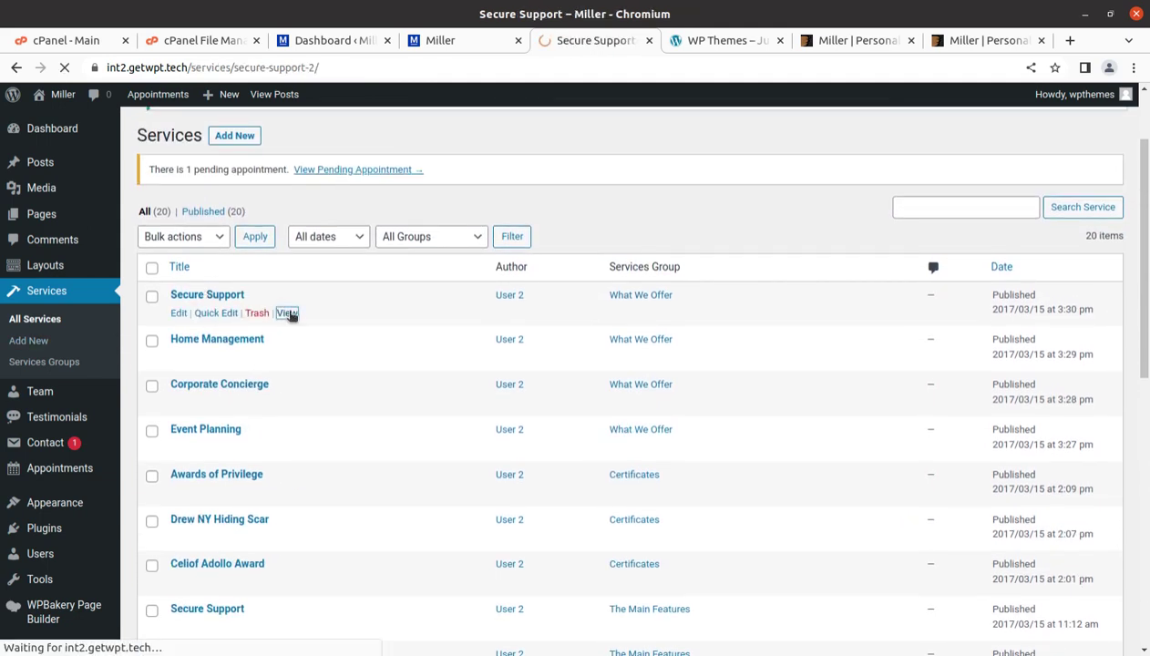
{"action": "scroll", "coordinate": [401, 392], "scroll_direction": "down", "scroll_amount": 2}
{"action": "scroll", "coordinate": [422, 415], "scroll_direction": "down", "scroll_amount": 7}
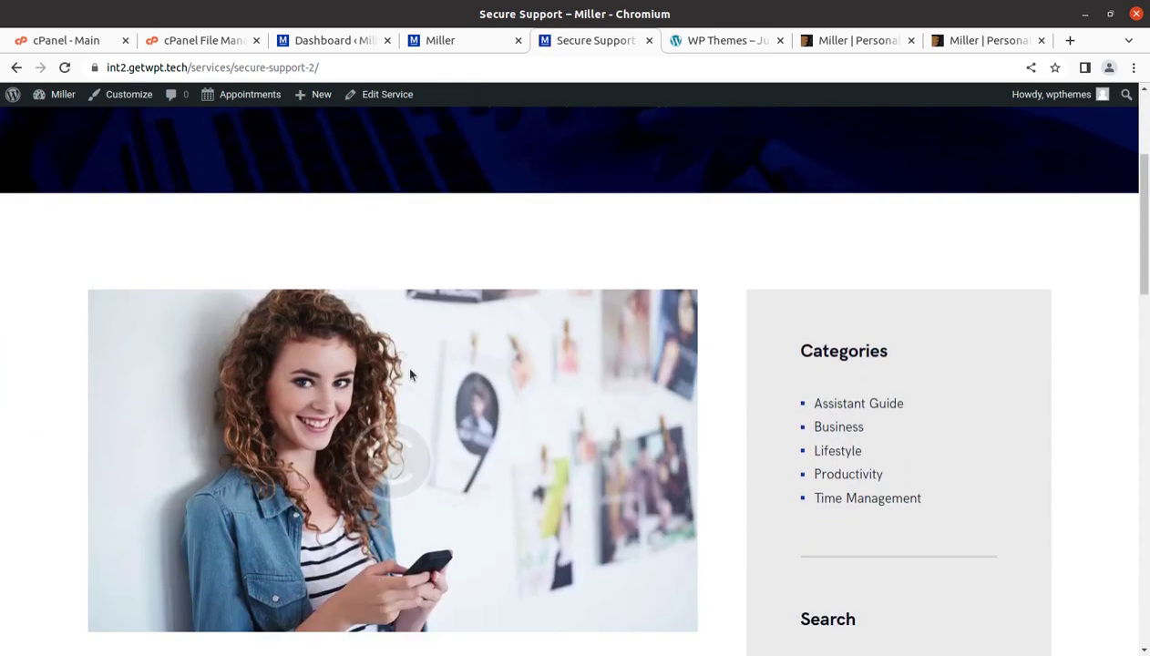
{"action": "scroll", "coordinate": [510, 360], "scroll_direction": "down", "scroll_amount": 4}
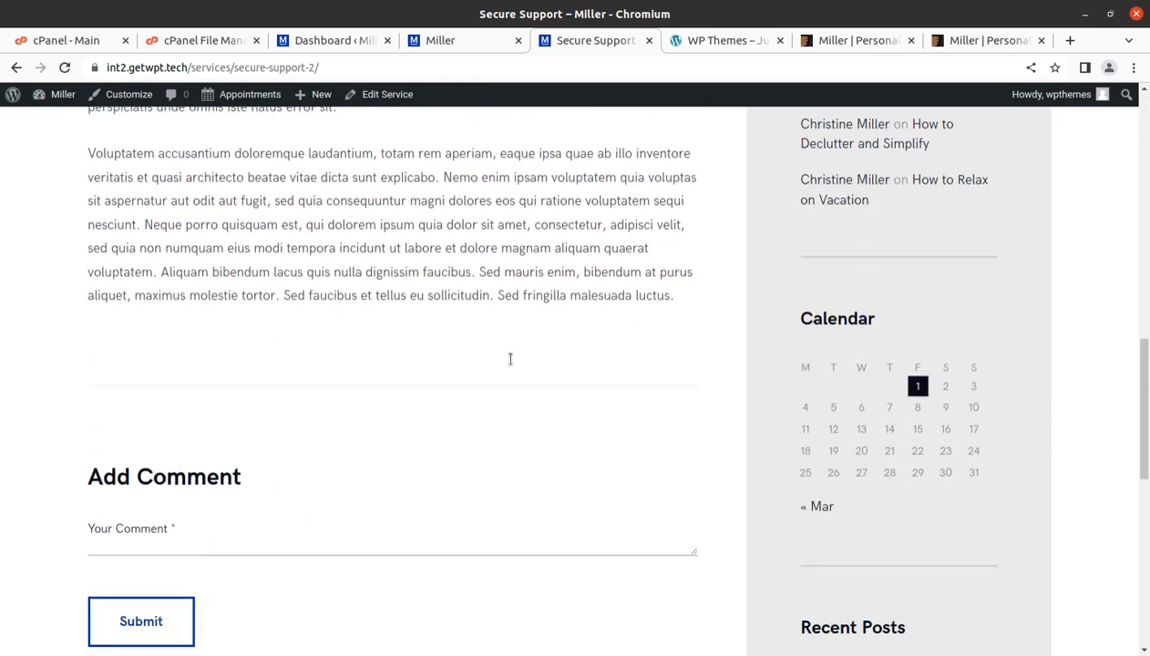
{"action": "left_click", "coordinate": [647, 40]}
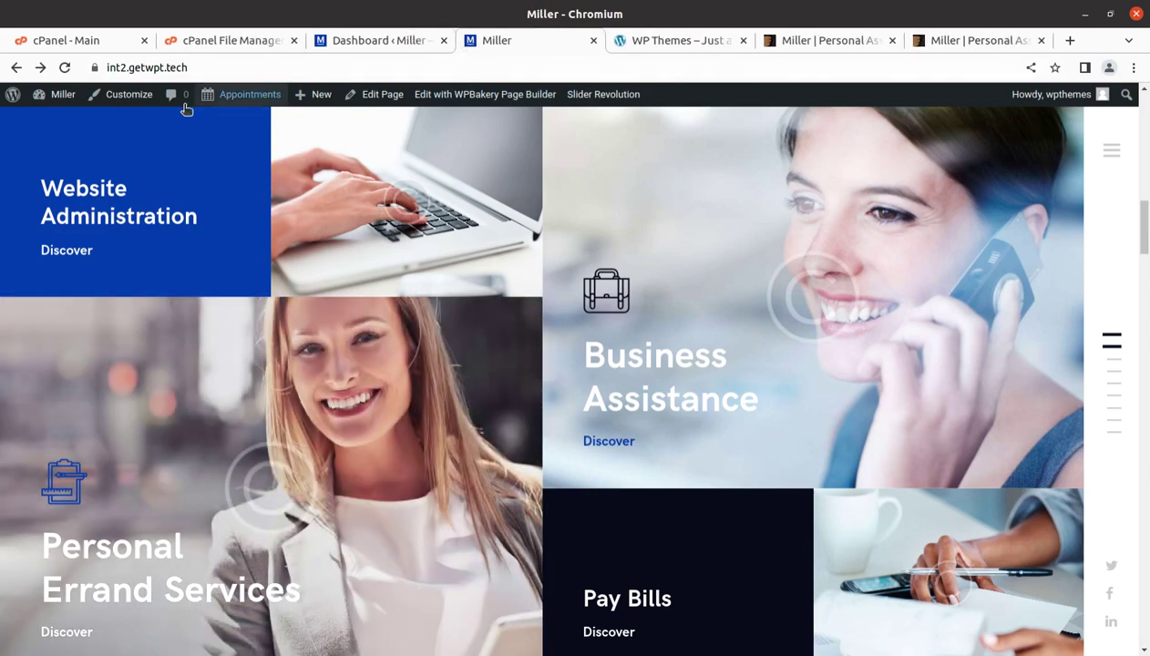
Step: Go from the site to its WordPress dashboard and look through the list of all services
{"action": "left_click", "coordinate": [52, 120]}
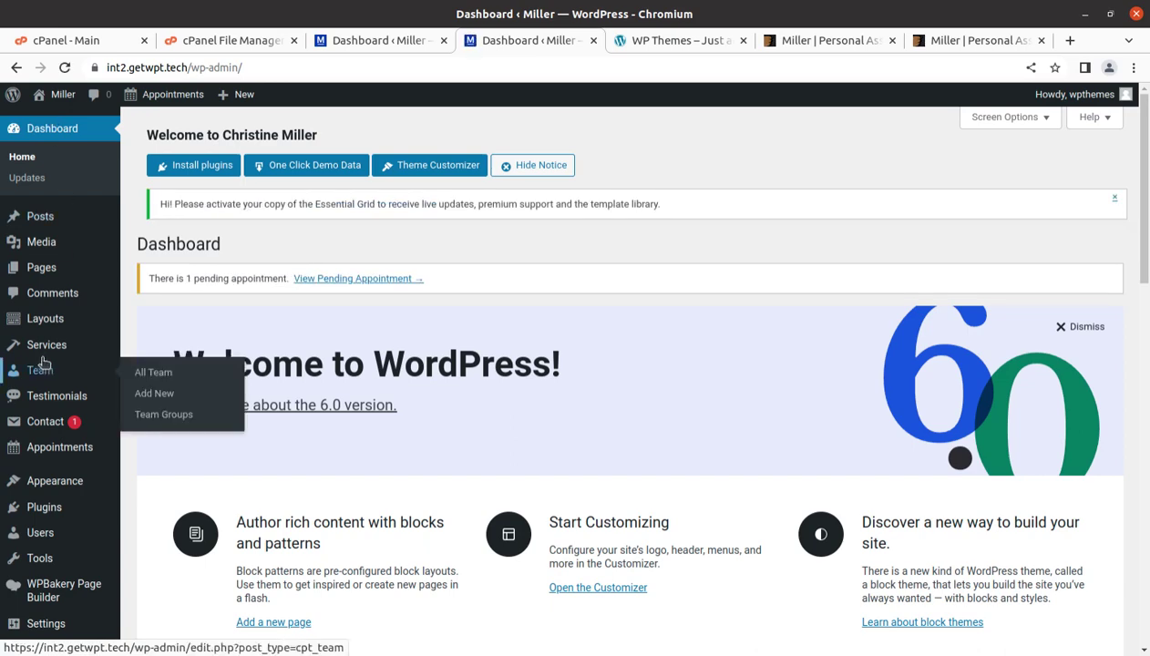
{"action": "mouse_move", "coordinate": [49, 369]}
{"action": "mouse_move", "coordinate": [48, 343]}
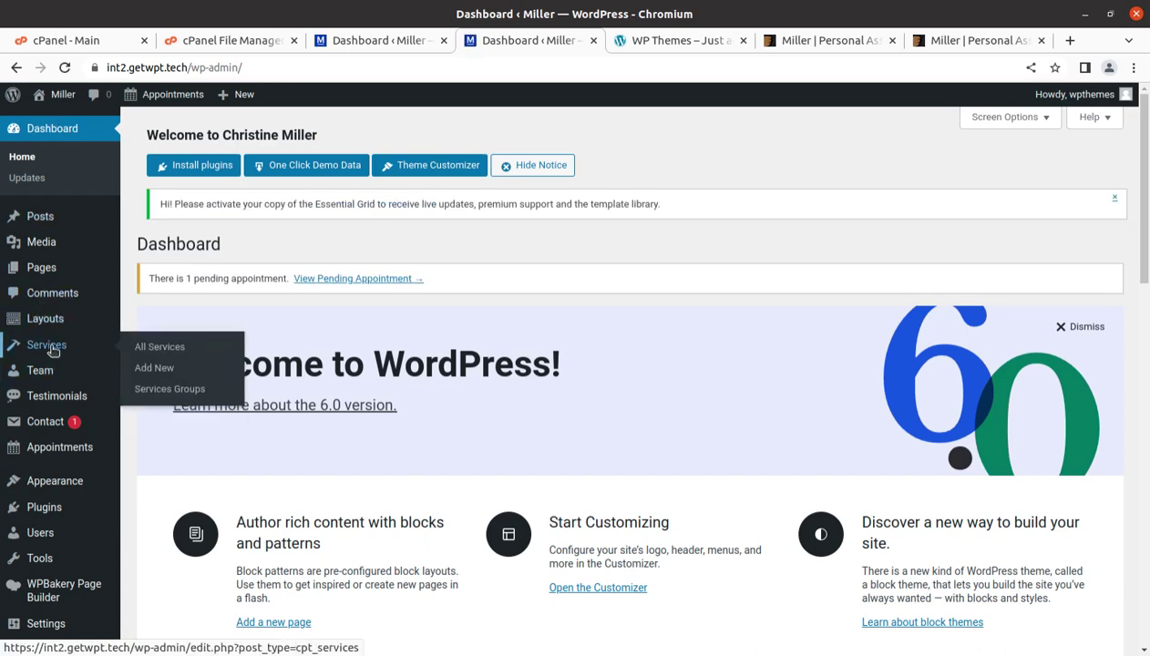
{"action": "left_click", "coordinate": [176, 350]}
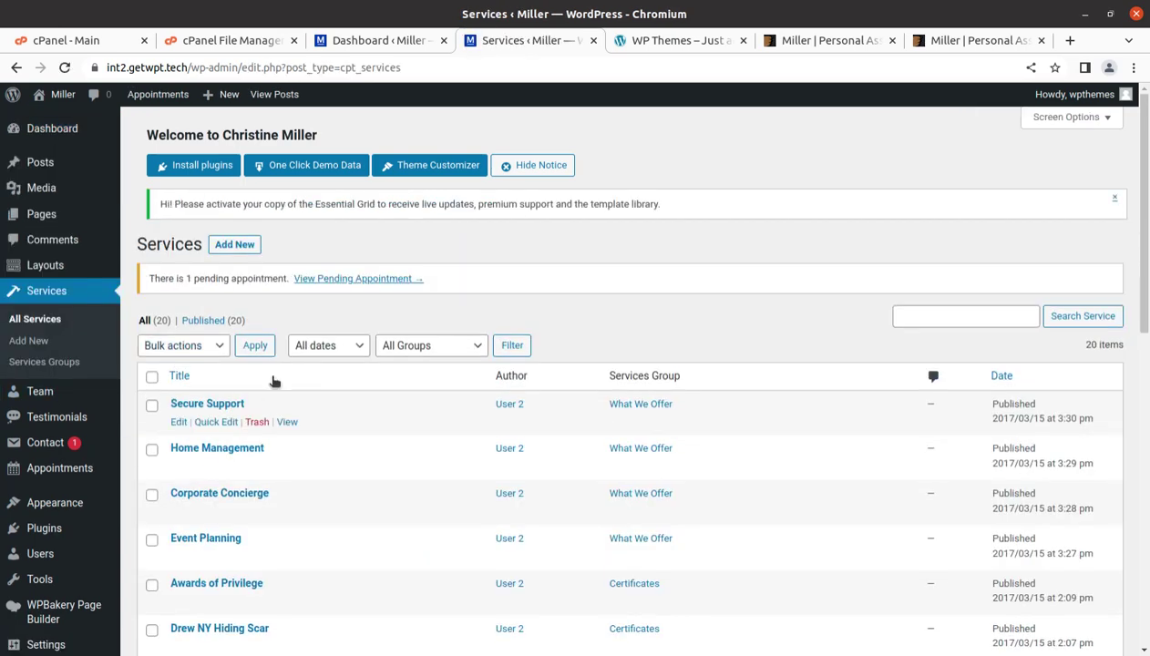
{"action": "scroll", "coordinate": [273, 392], "scroll_direction": "down", "scroll_amount": 5}
{"action": "scroll", "coordinate": [288, 485], "scroll_direction": "up", "scroll_amount": 3}
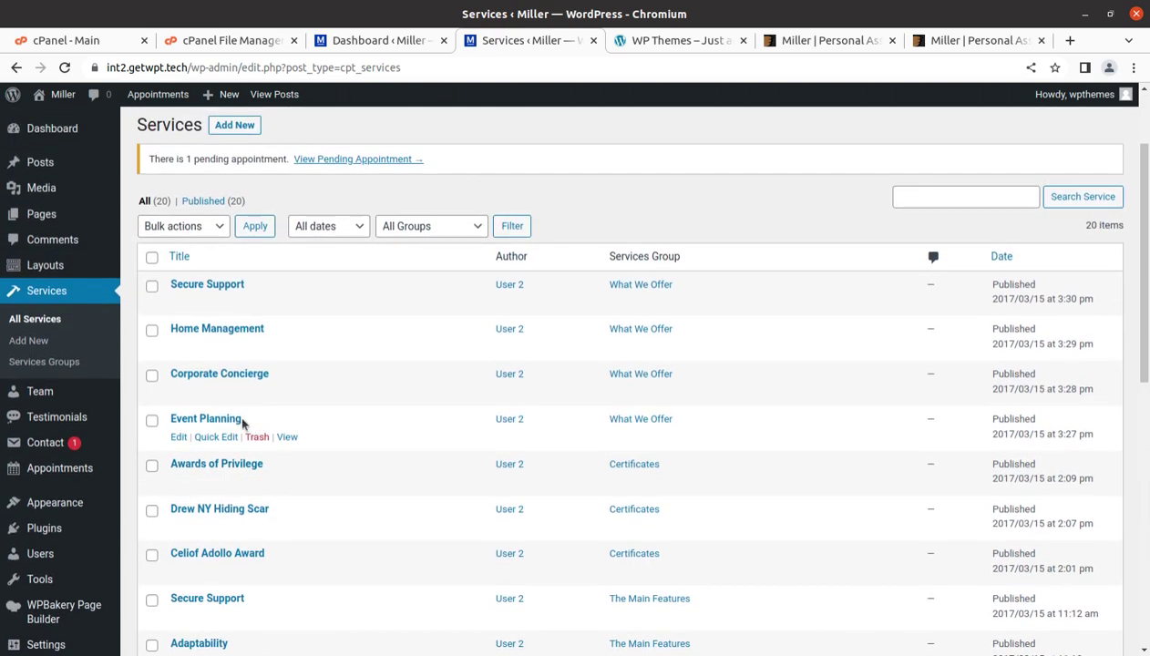
Step: View the list of all team entries and the list of all testimonials in the WordPress admin
{"action": "left_click", "coordinate": [148, 394]}
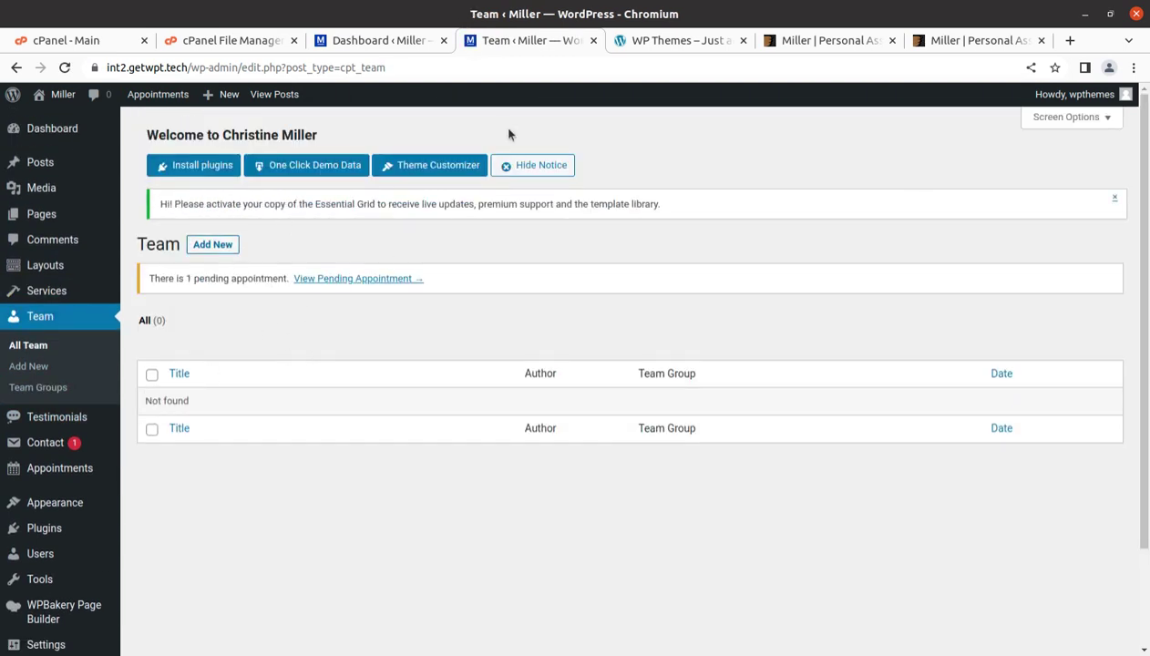
{"action": "scroll", "coordinate": [194, 402], "scroll_direction": "down", "scroll_amount": 2}
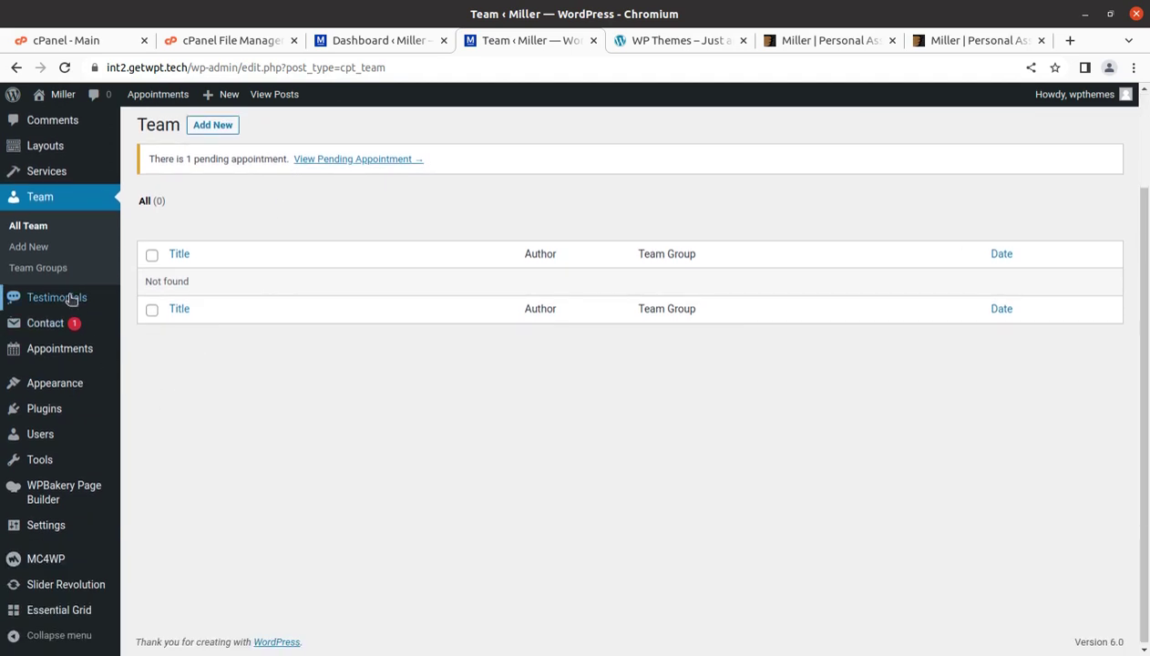
{"action": "mouse_move", "coordinate": [80, 298]}
{"action": "left_click", "coordinate": [179, 301]}
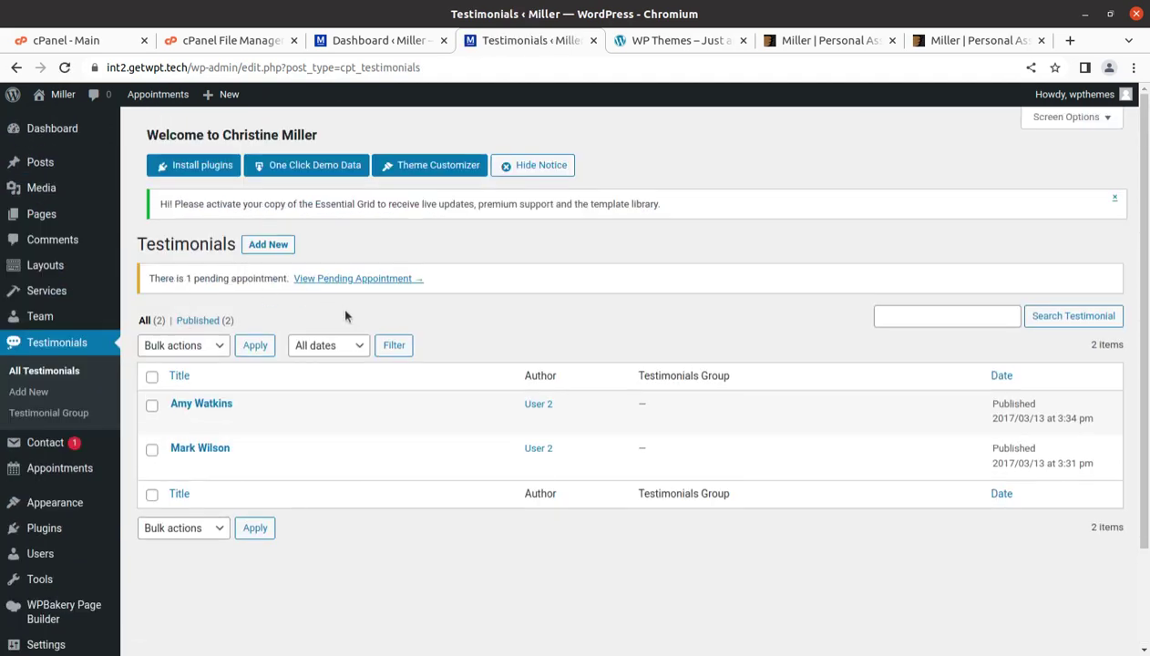
{"action": "mouse_move", "coordinate": [288, 435]}
{"action": "scroll", "coordinate": [23, 414], "scroll_direction": "down", "scroll_amount": 2}
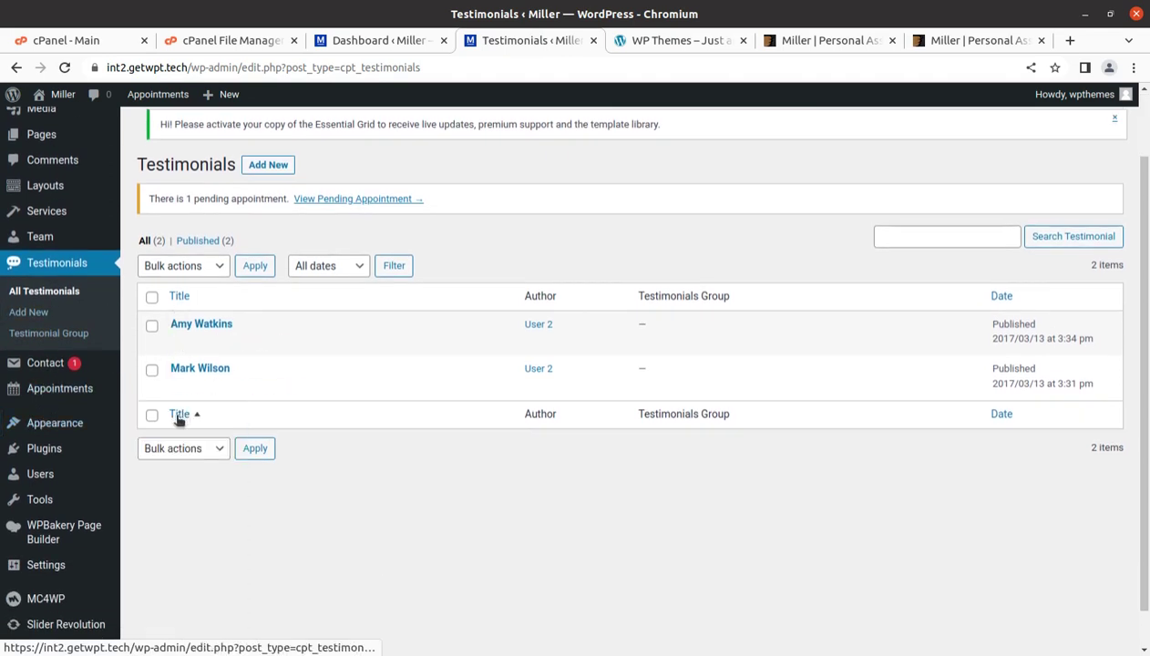
{"action": "mouse_move", "coordinate": [47, 388]}
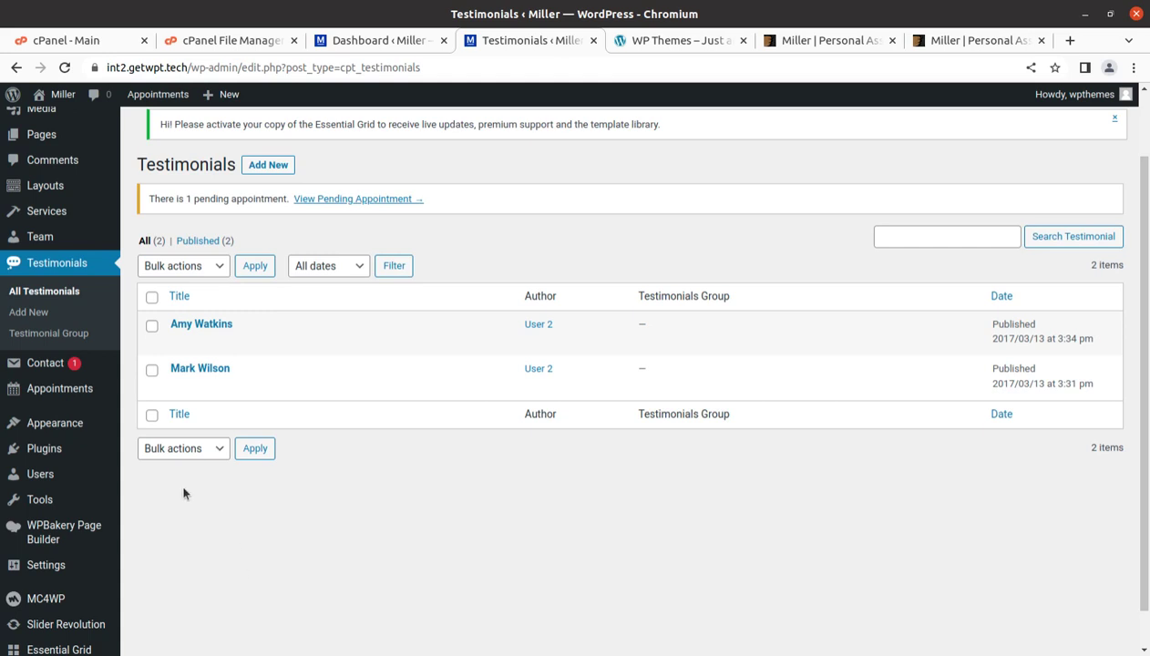
{"action": "scroll", "coordinate": [64, 429], "scroll_direction": "down", "scroll_amount": 1}
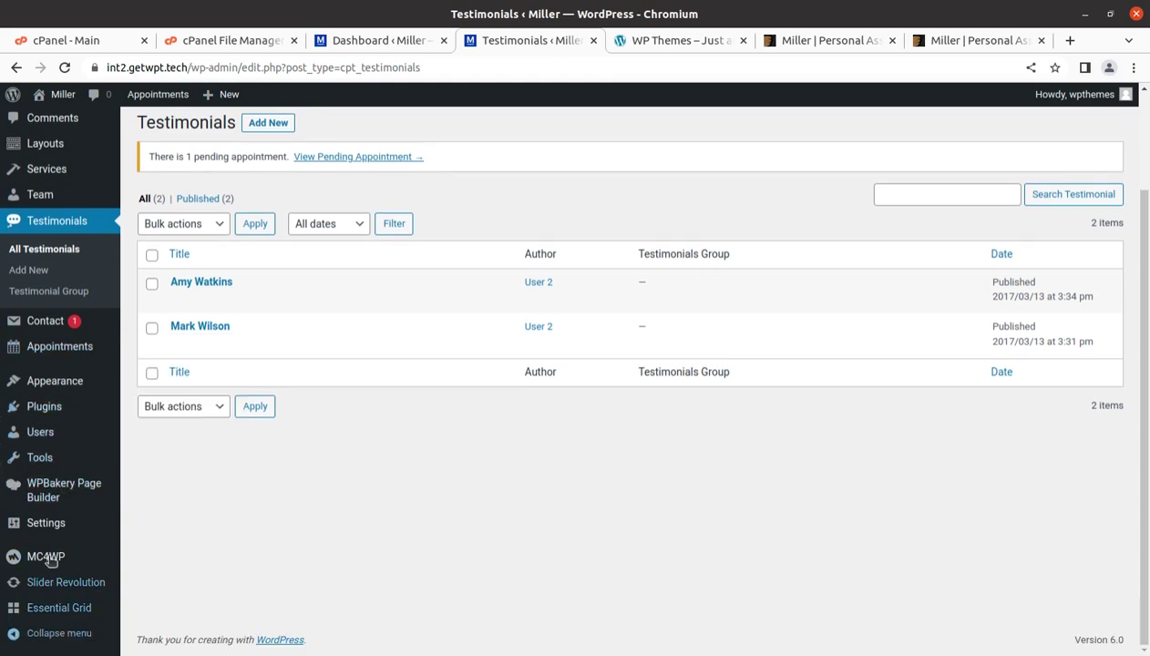
{"action": "scroll", "coordinate": [80, 485], "scroll_direction": "up", "scroll_amount": 2}
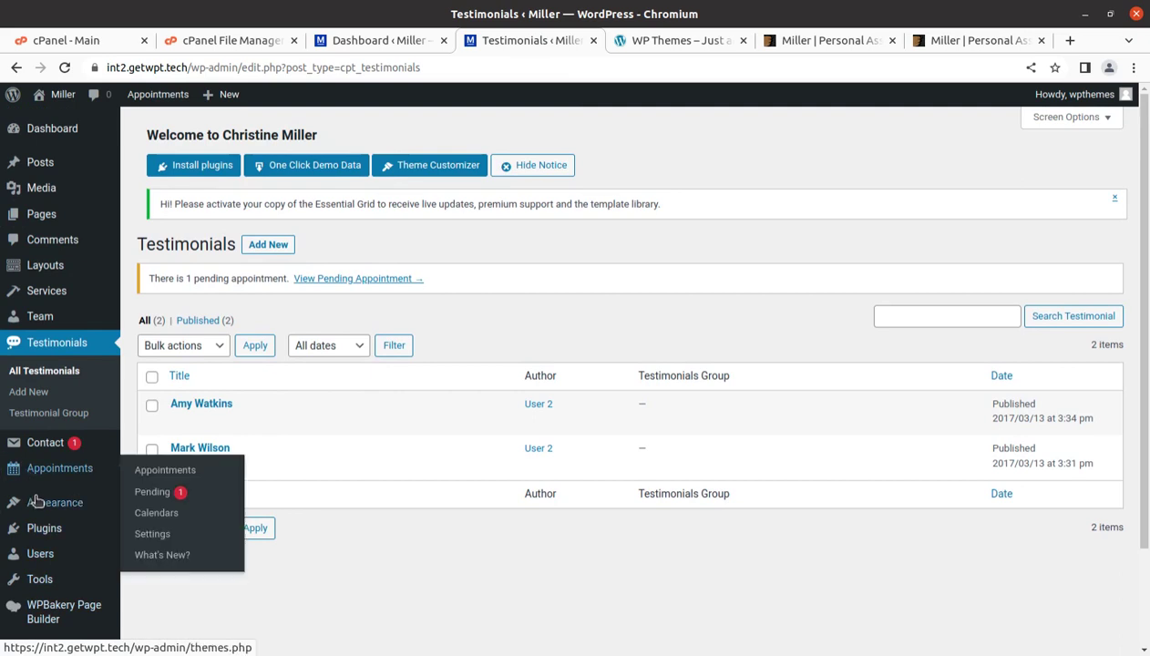
Step: Open the theme Customizer and inspect the Title, Tagline & Site icon settings without editing them
{"action": "mouse_move", "coordinate": [41, 506]}
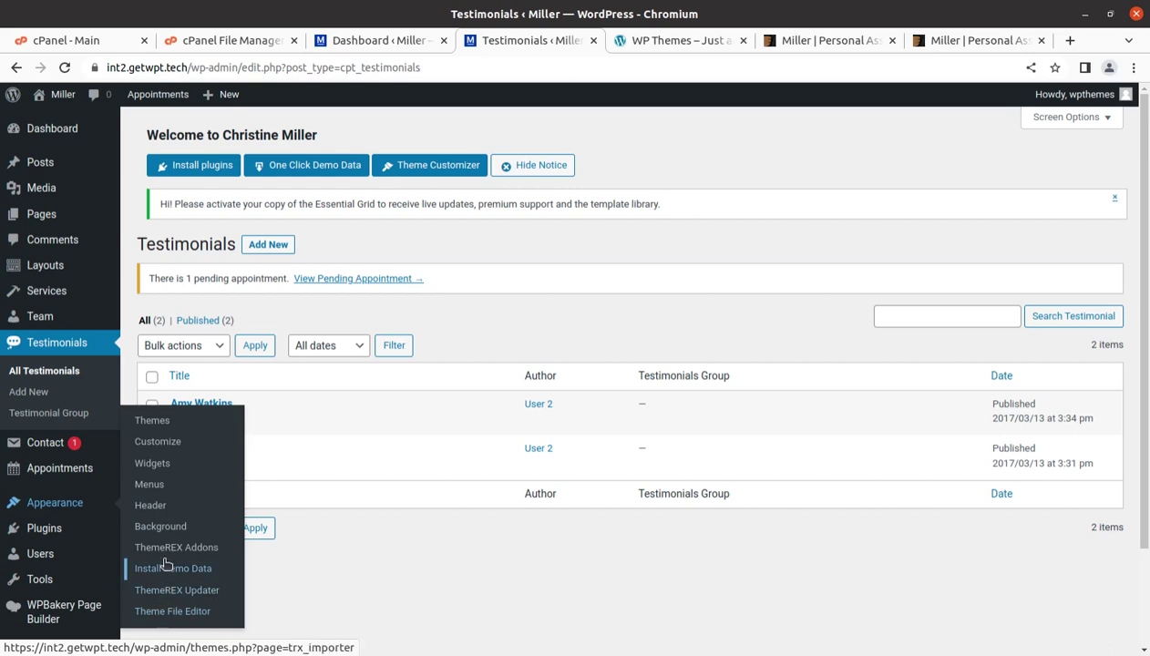
{"action": "left_click", "coordinate": [156, 446]}
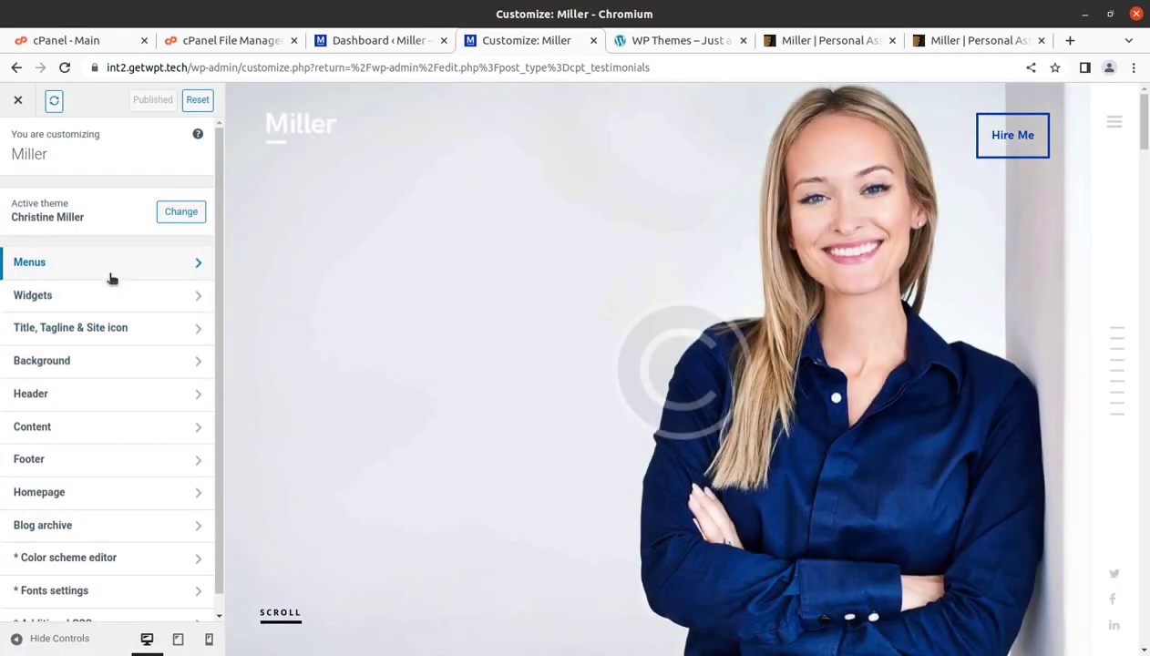
{"action": "left_click", "coordinate": [103, 333]}
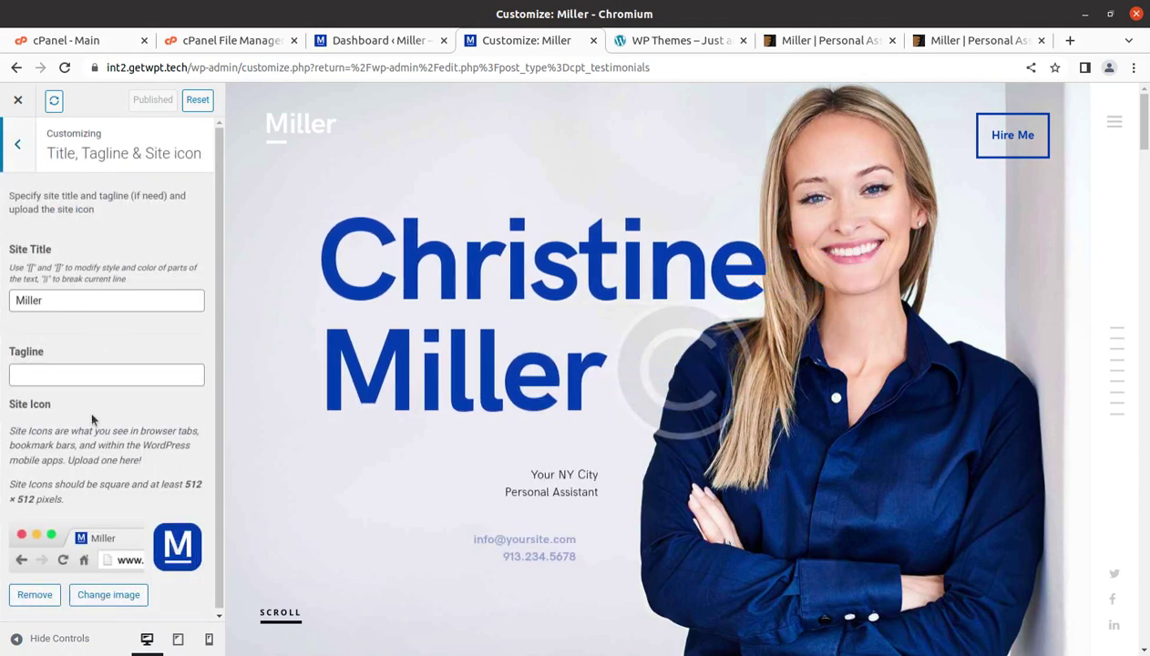
{"action": "double_click", "coordinate": [41, 297]}
{"action": "left_click", "coordinate": [19, 146]}
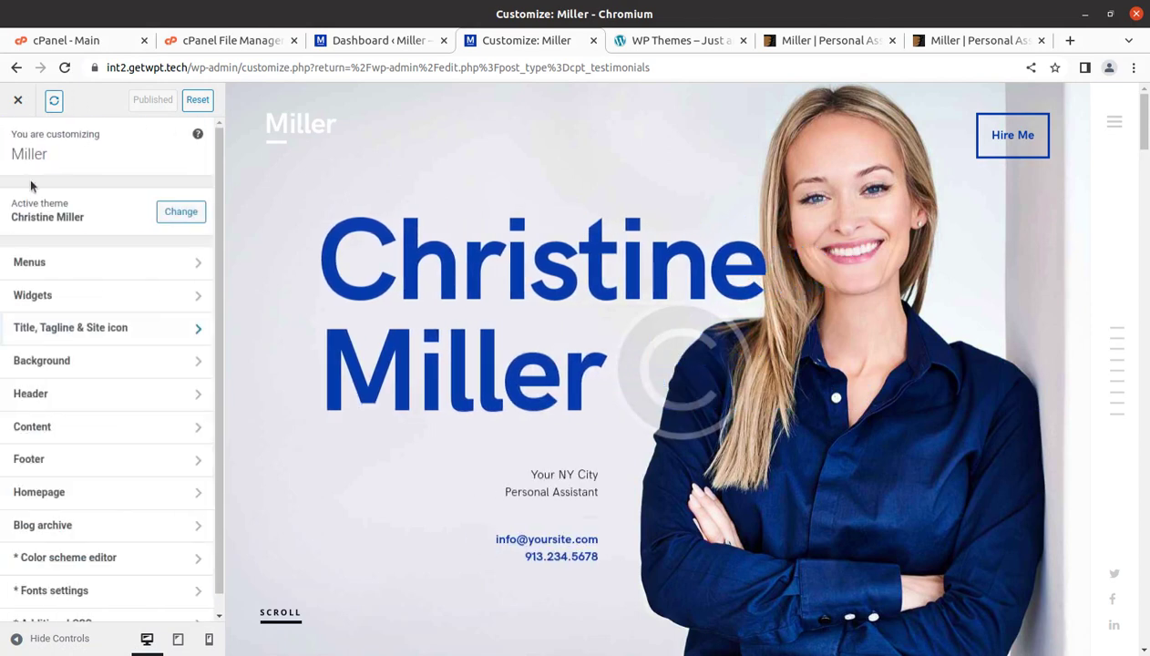
Step: Inspect the Background and Header sections of the Customizer, returning to the section list each time
{"action": "left_click", "coordinate": [113, 362]}
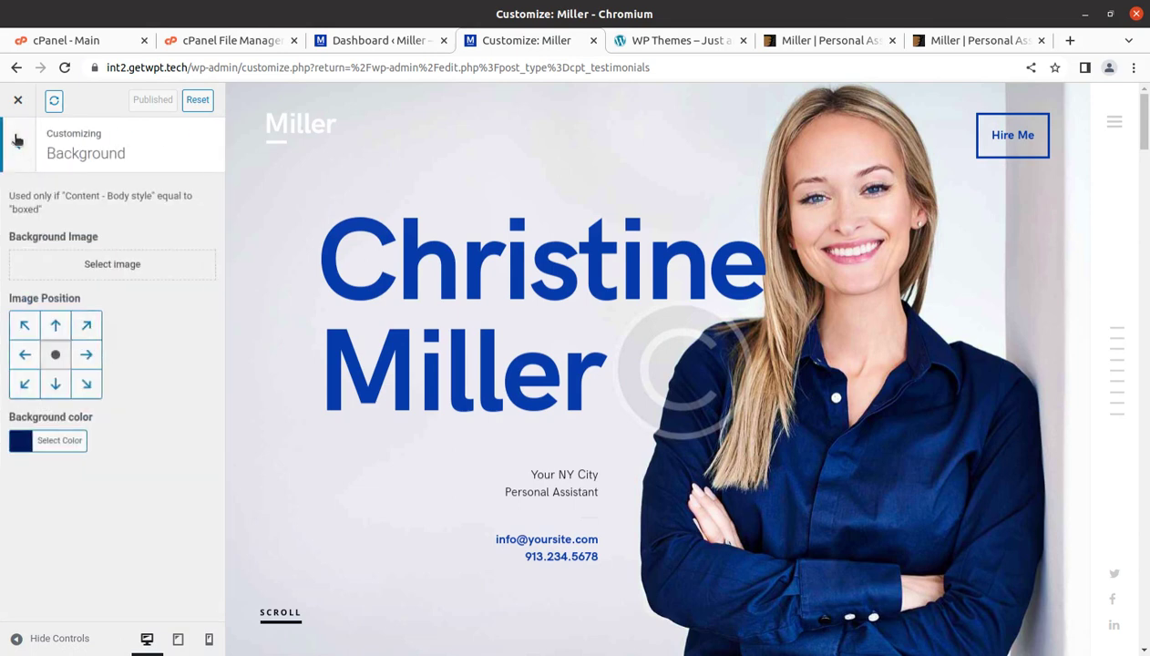
{"action": "left_click", "coordinate": [16, 140]}
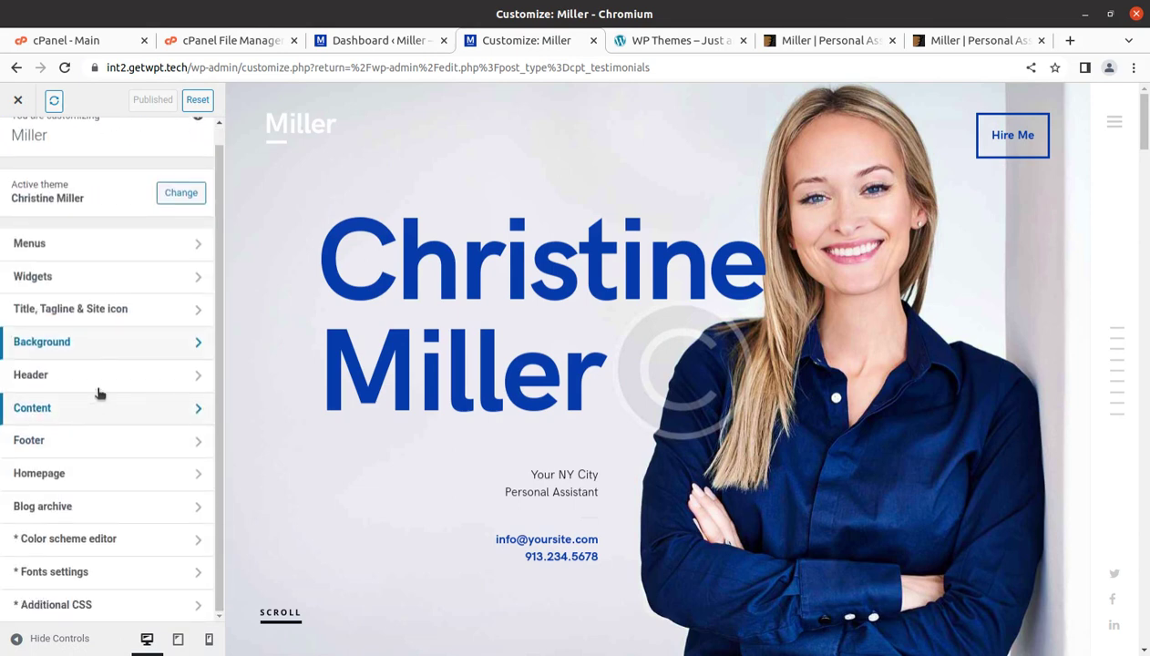
{"action": "left_click", "coordinate": [100, 382]}
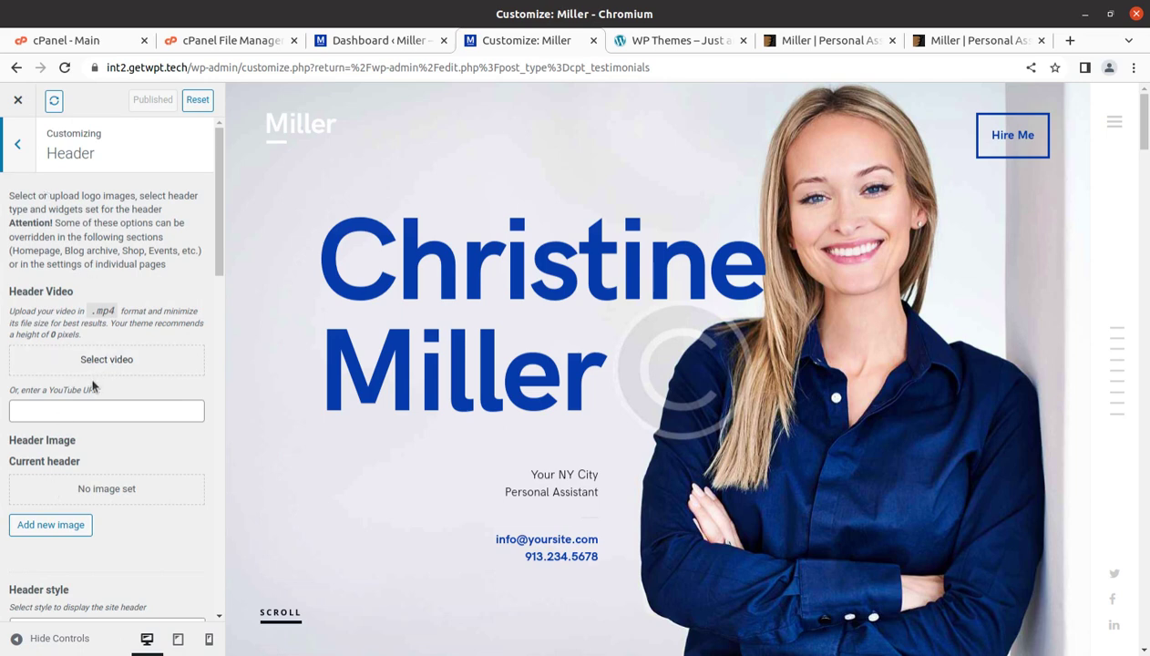
{"action": "left_click", "coordinate": [17, 145]}
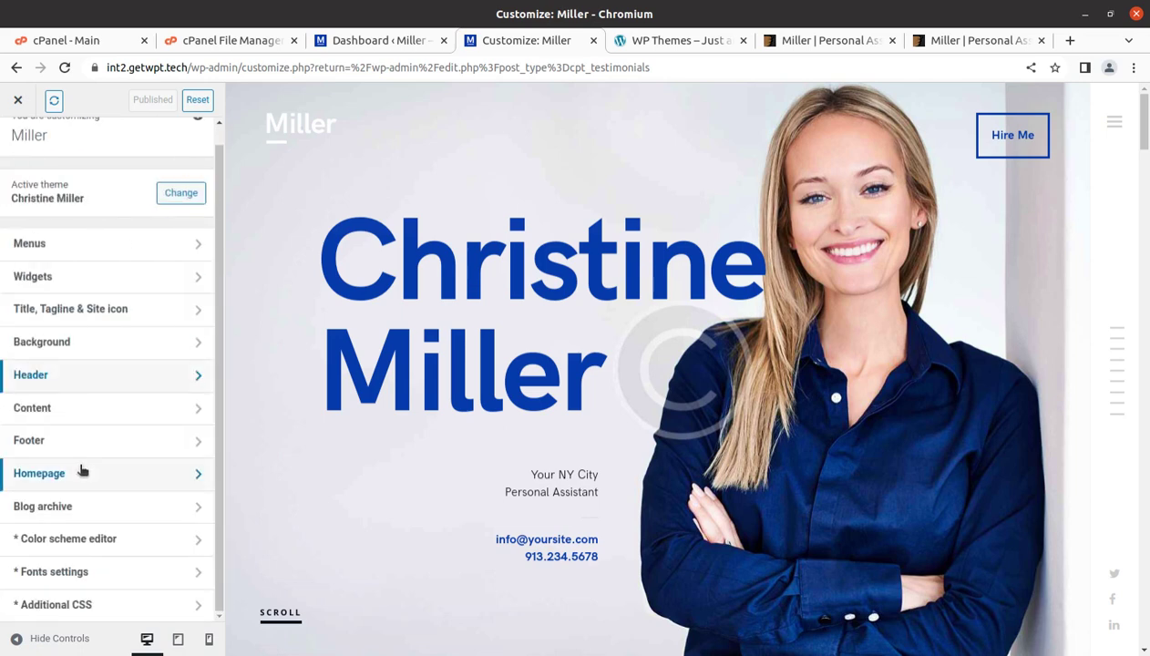
Step: Inspect the Content and Footer sections of the Customizer and return to the section list
{"action": "left_click", "coordinate": [91, 412]}
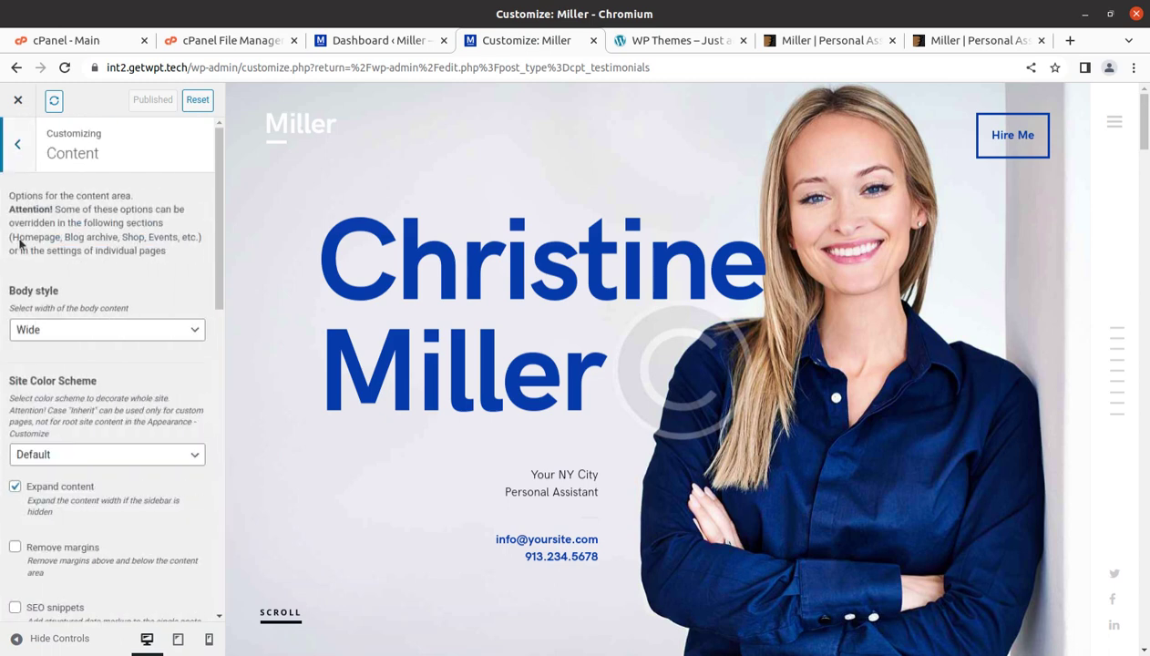
{"action": "left_click", "coordinate": [18, 146]}
{"action": "left_click", "coordinate": [90, 441]}
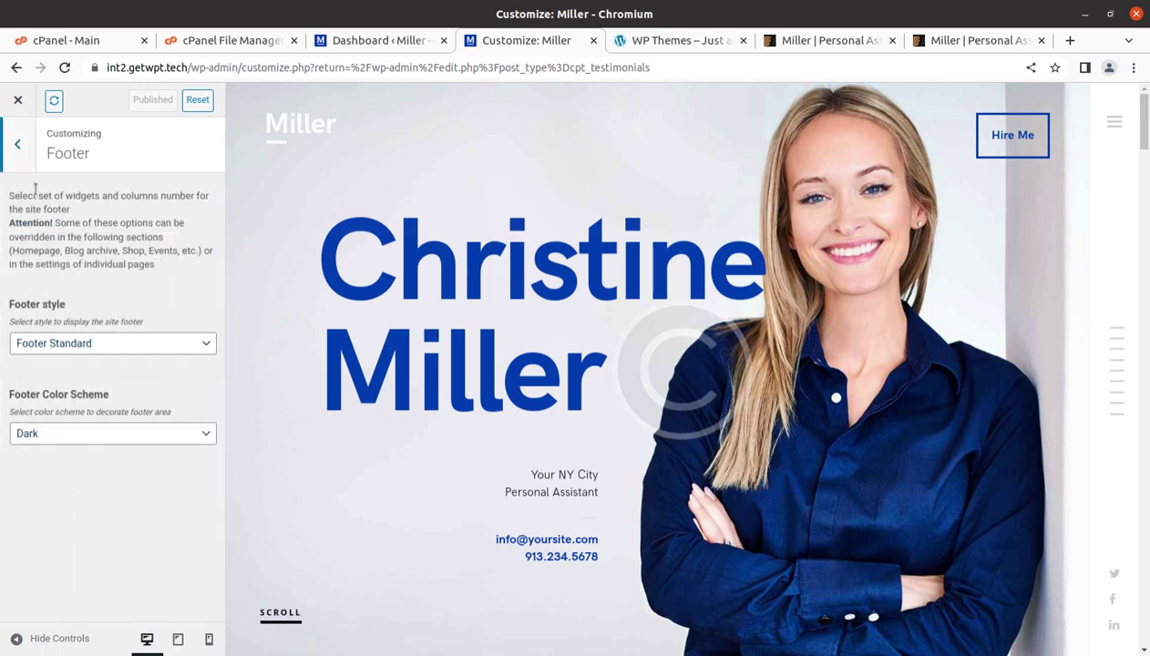
{"action": "left_click", "coordinate": [18, 148]}
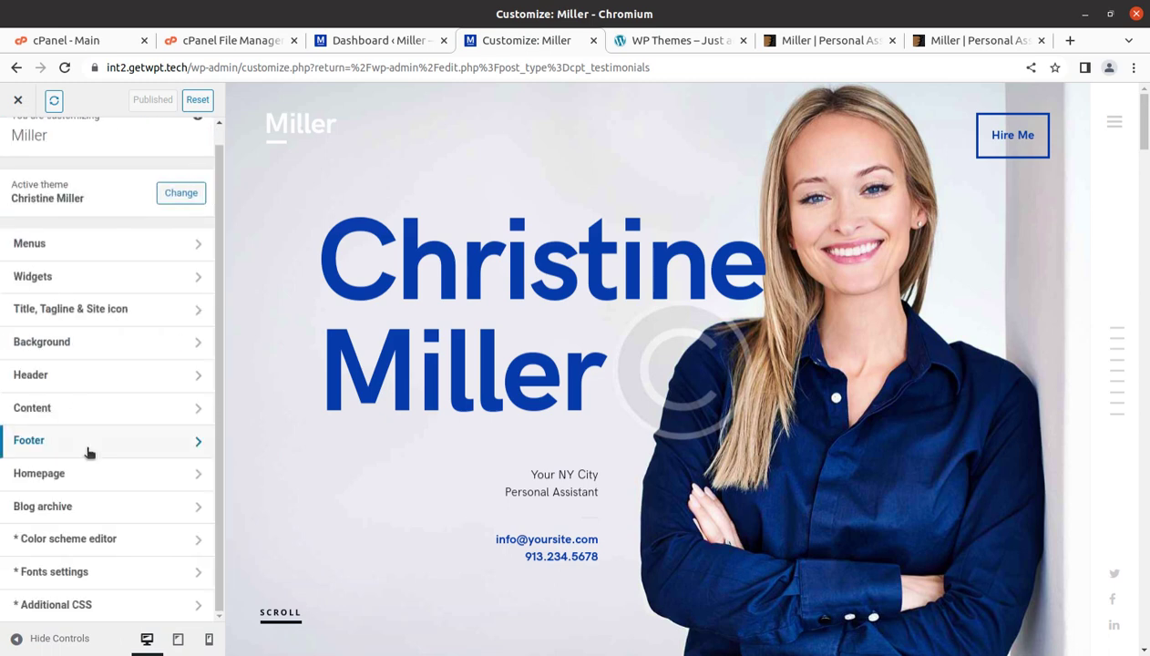
Step: Examine the color options in the Color scheme editor, from page colors to form fields, and close the Customizer
{"action": "left_click", "coordinate": [132, 552]}
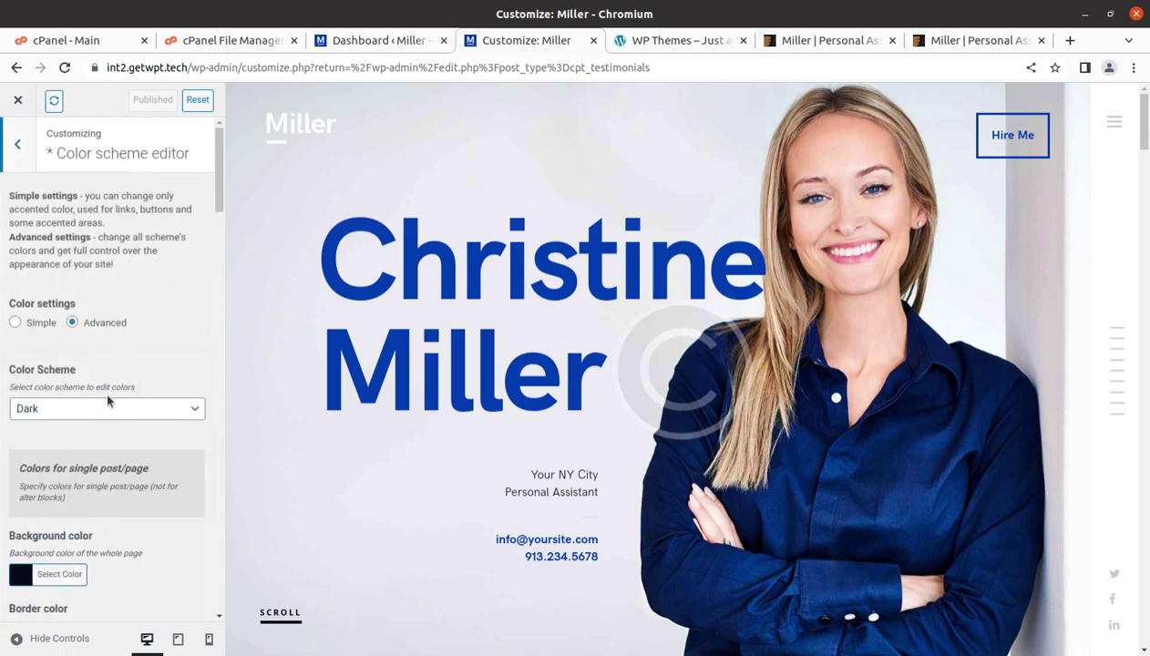
{"action": "scroll", "coordinate": [137, 401], "scroll_direction": "down", "scroll_amount": 2}
{"action": "scroll", "coordinate": [137, 405], "scroll_direction": "down", "scroll_amount": 6}
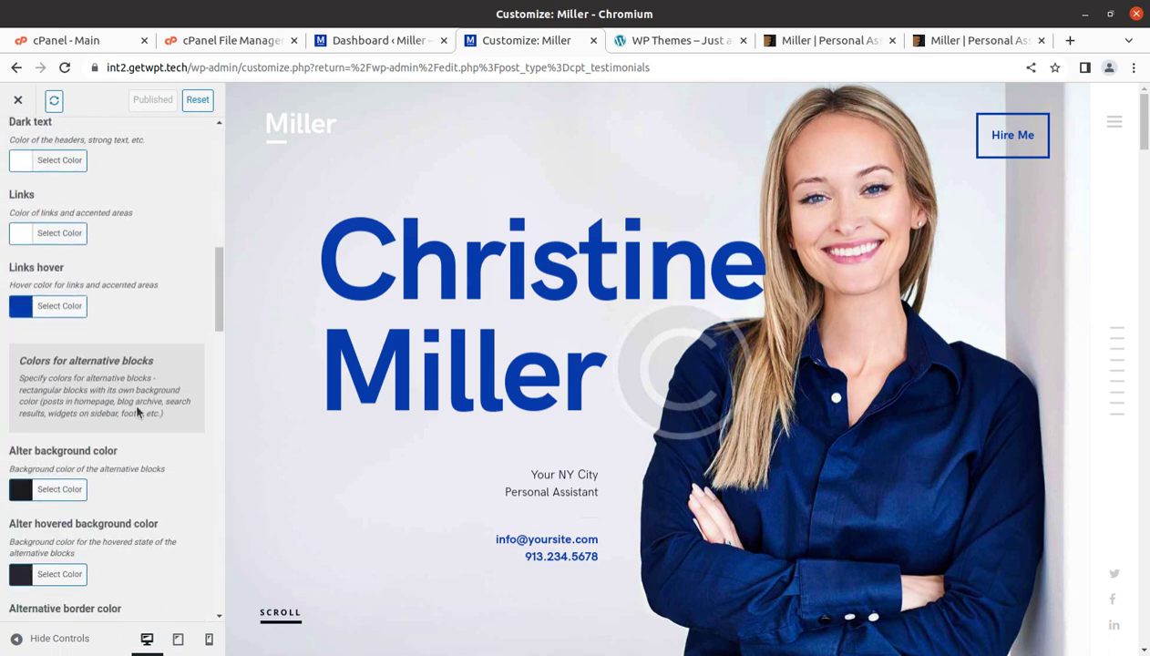
{"action": "scroll", "coordinate": [137, 412], "scroll_direction": "down", "scroll_amount": 10}
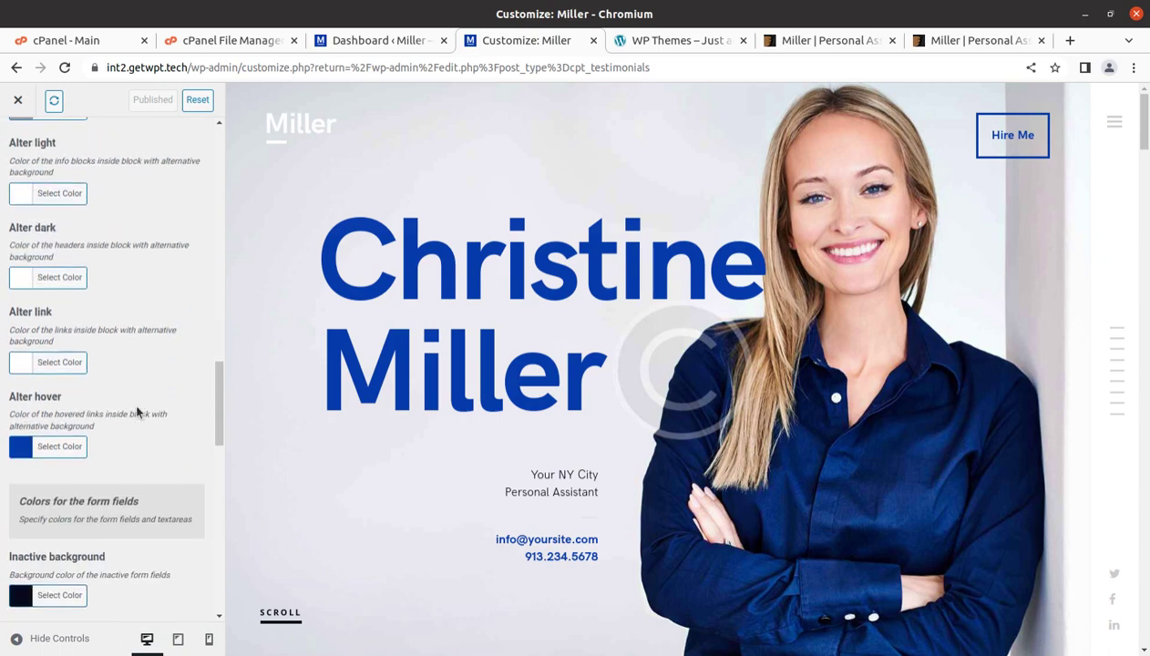
{"action": "scroll", "coordinate": [137, 412], "scroll_direction": "down", "scroll_amount": 4}
{"action": "scroll", "coordinate": [136, 412], "scroll_direction": "up", "scroll_amount": 7}
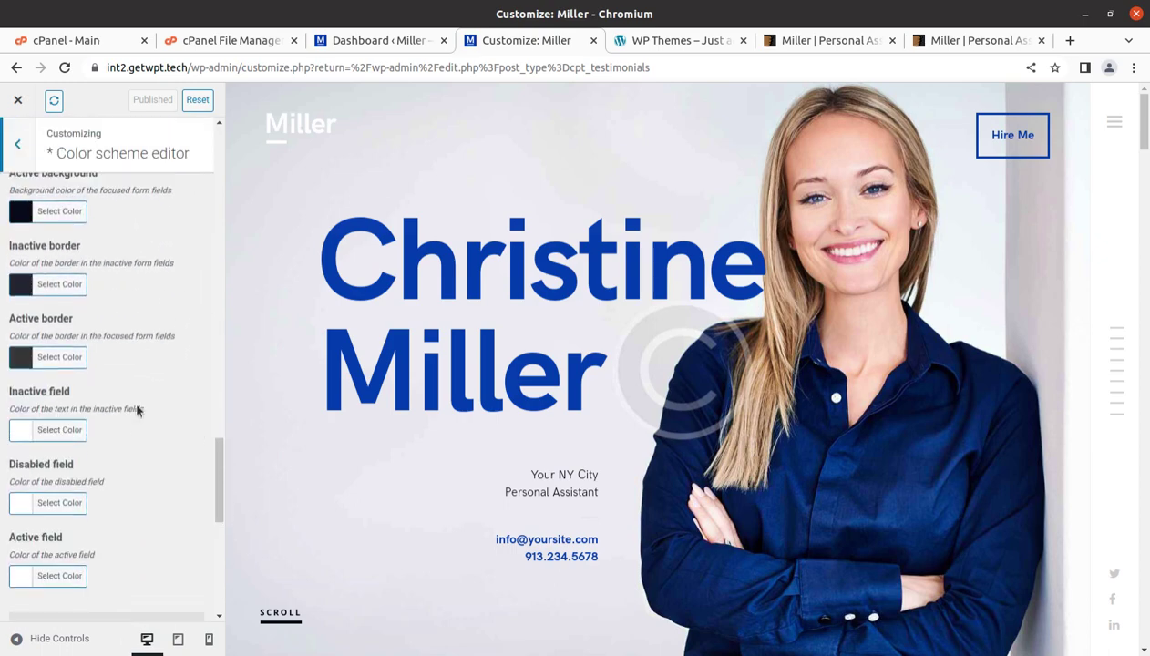
{"action": "scroll", "coordinate": [137, 410], "scroll_direction": "up", "scroll_amount": 11}
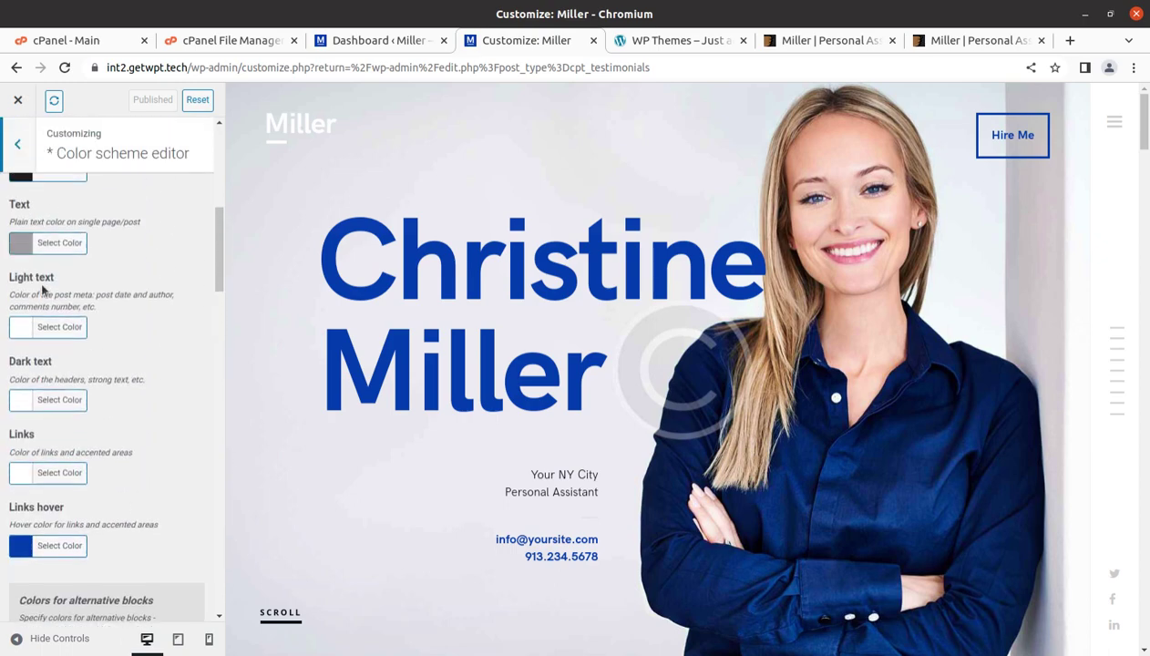
{"action": "left_click", "coordinate": [20, 144]}
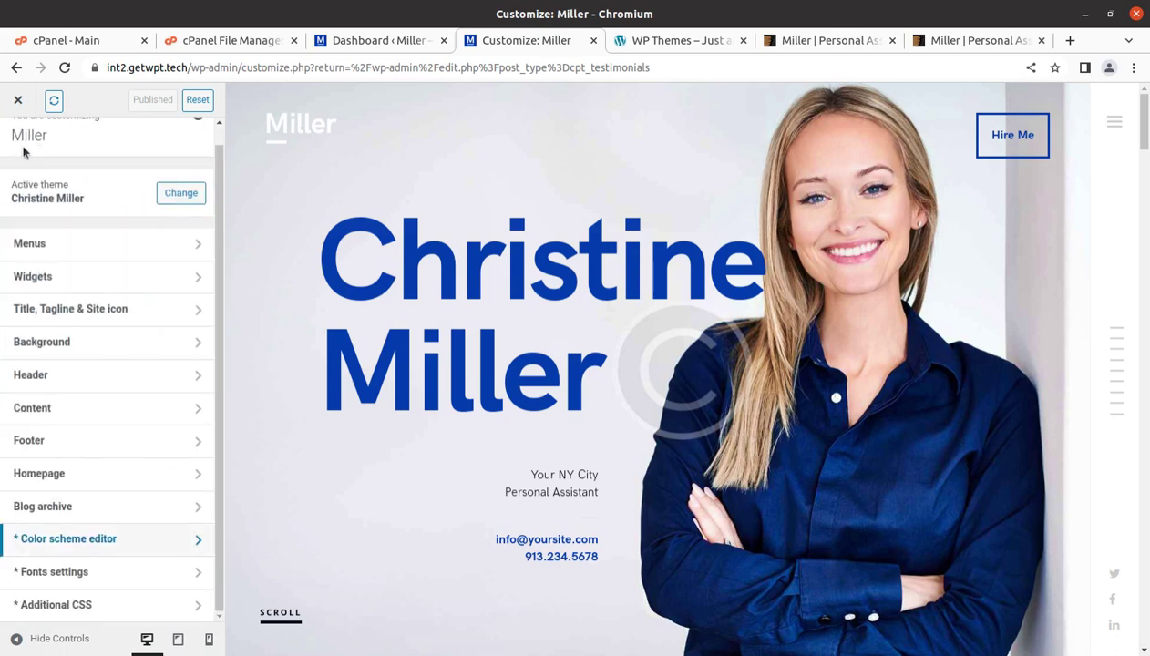
{"action": "scroll", "coordinate": [61, 209], "scroll_direction": "up", "scroll_amount": 1}
{"action": "left_click", "coordinate": [18, 99]}
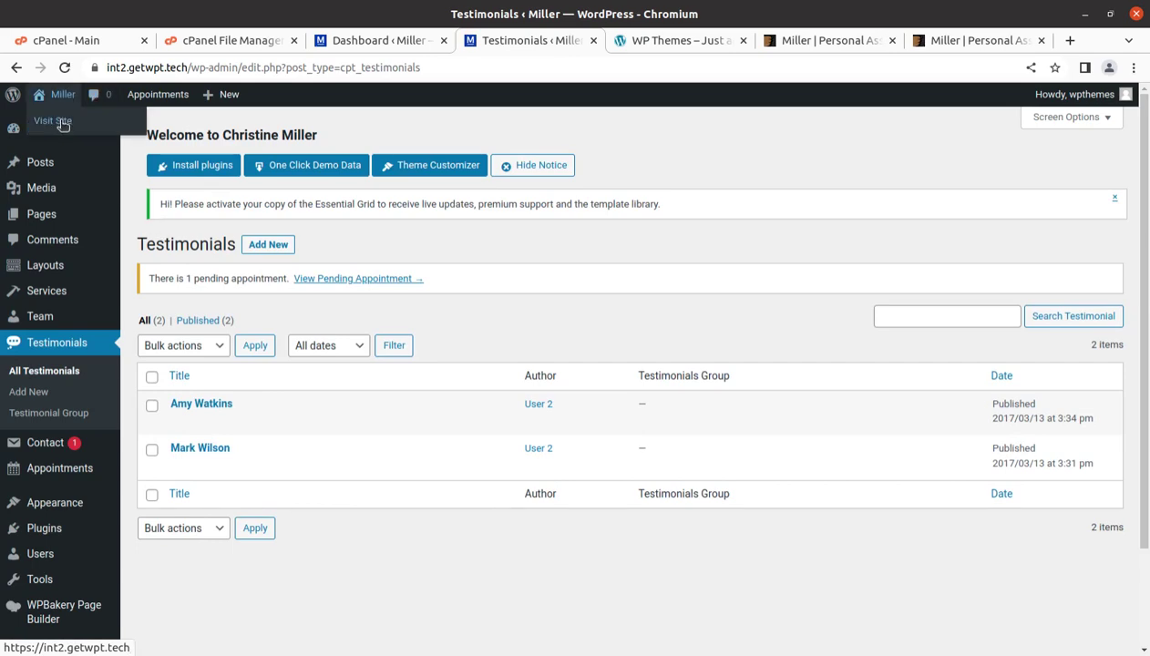
Step: Open the site's home page in a new tab and load it in the WPBakery frontend editor to find its slider element
{"action": "middle_click", "coordinate": [55, 120]}
{"action": "left_click", "coordinate": [583, 40]}
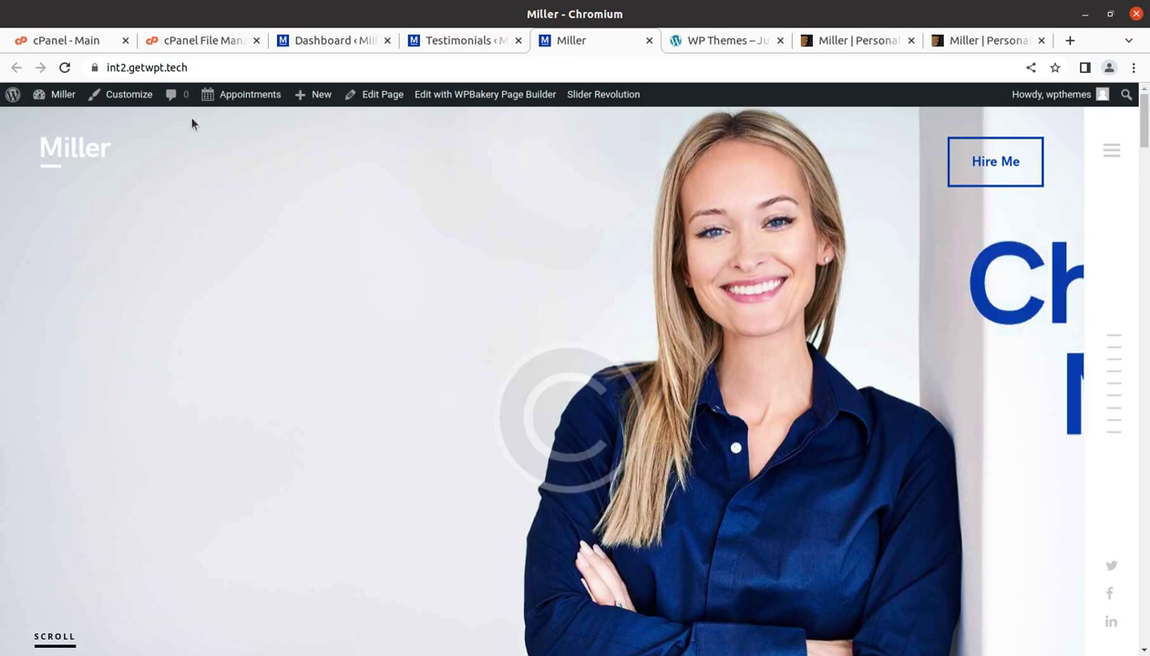
{"action": "left_click", "coordinate": [480, 100]}
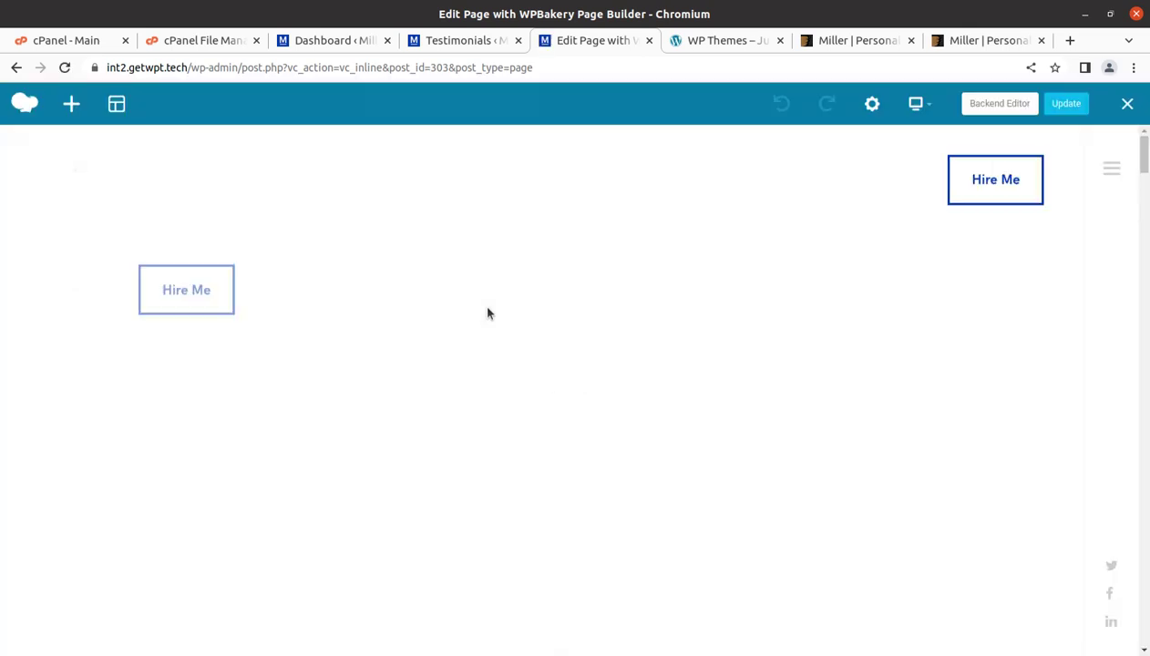
{"action": "scroll", "coordinate": [367, 418], "scroll_direction": "down", "scroll_amount": 3}
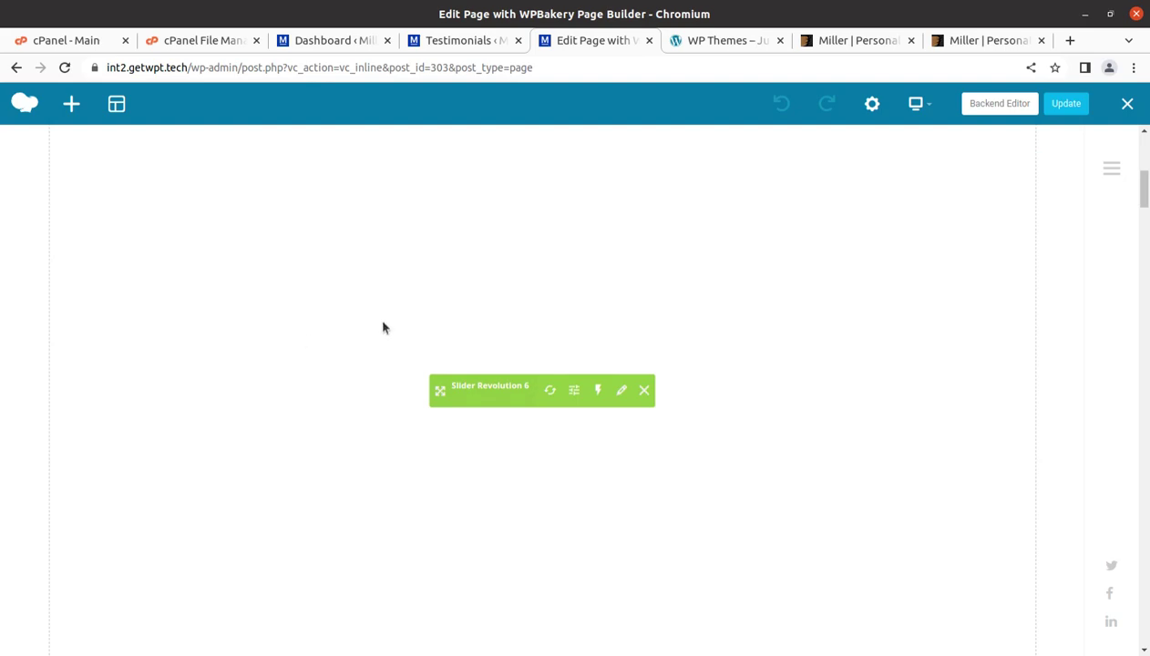
Step: Open the Slider Revolution overview from the dashboard tab and view the existing slider modules
{"action": "left_click", "coordinate": [366, 44]}
{"action": "scroll", "coordinate": [130, 471], "scroll_direction": "down", "scroll_amount": 5}
{"action": "mouse_move", "coordinate": [82, 583]}
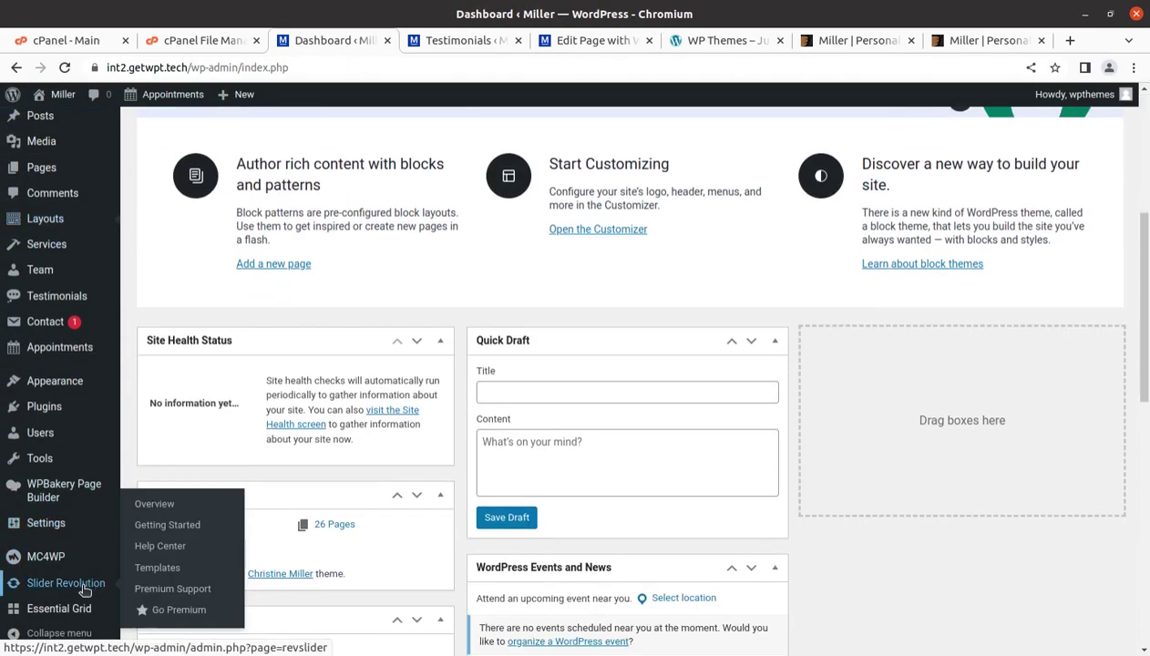
{"action": "left_click", "coordinate": [160, 506]}
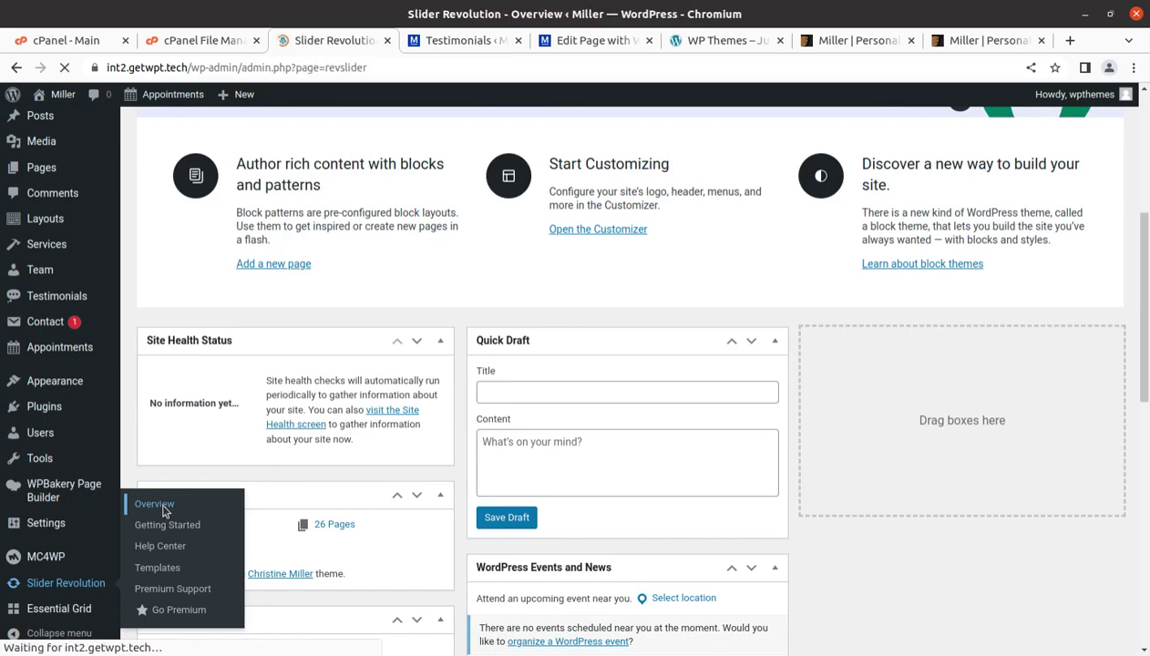
{"action": "scroll", "coordinate": [448, 465], "scroll_direction": "down", "scroll_amount": 5}
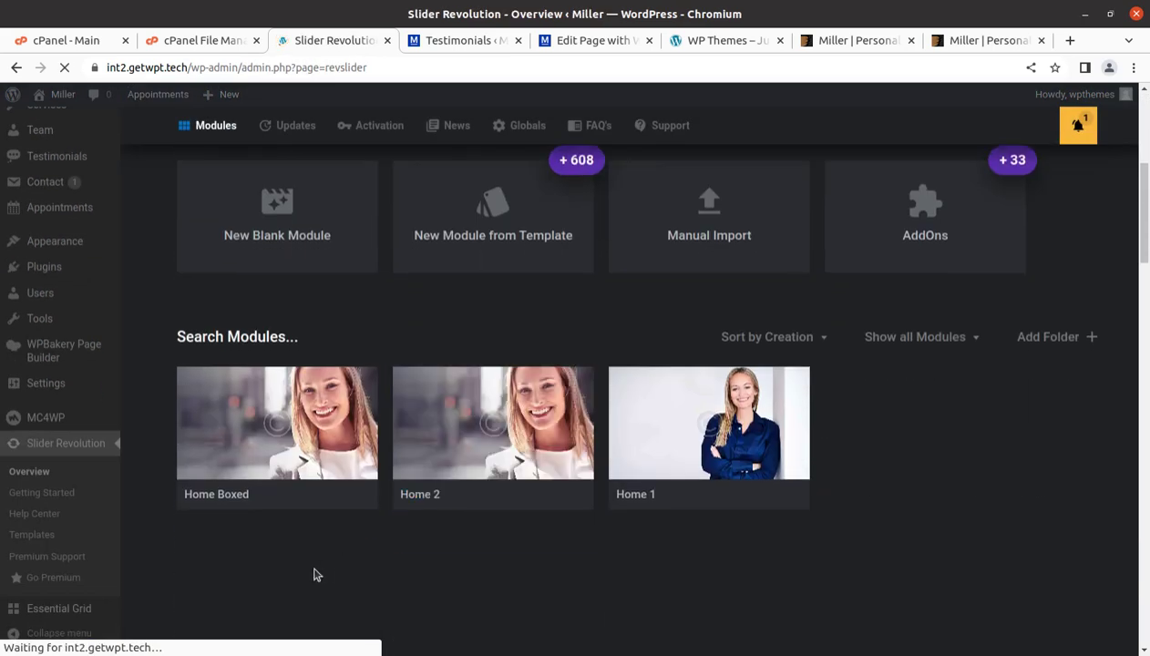
Step: Reveal the Home 1 slider module's action options and open that module in the Slider Revolution editor
{"action": "mouse_move", "coordinate": [268, 447]}
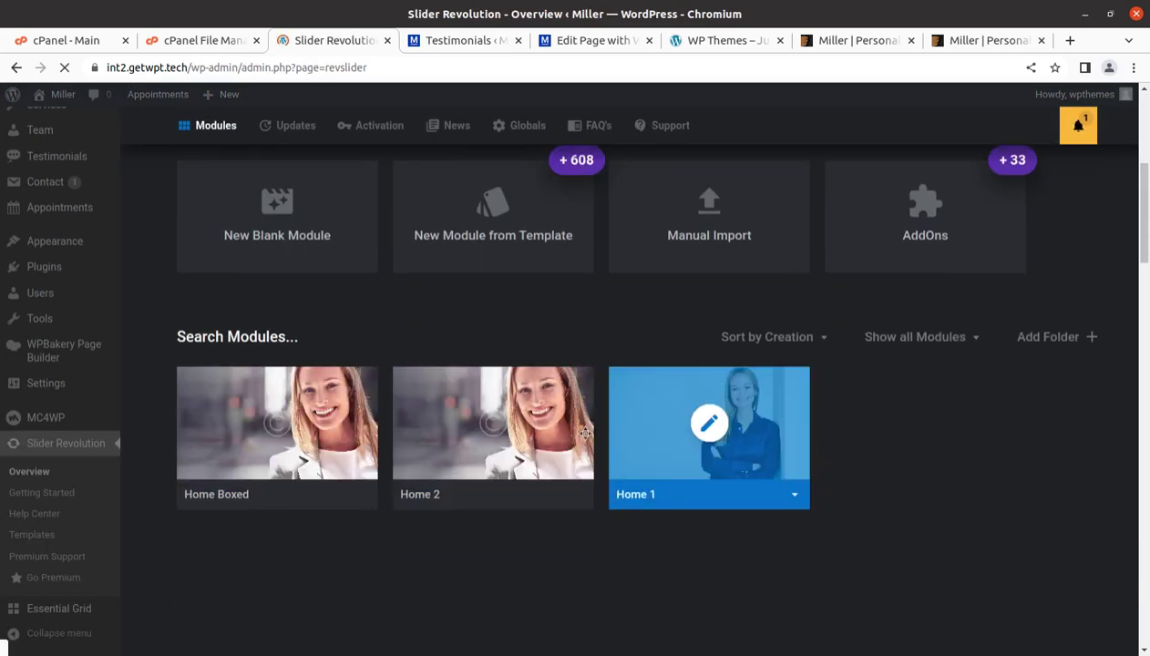
{"action": "mouse_move", "coordinate": [710, 453]}
{"action": "left_click", "coordinate": [795, 493]}
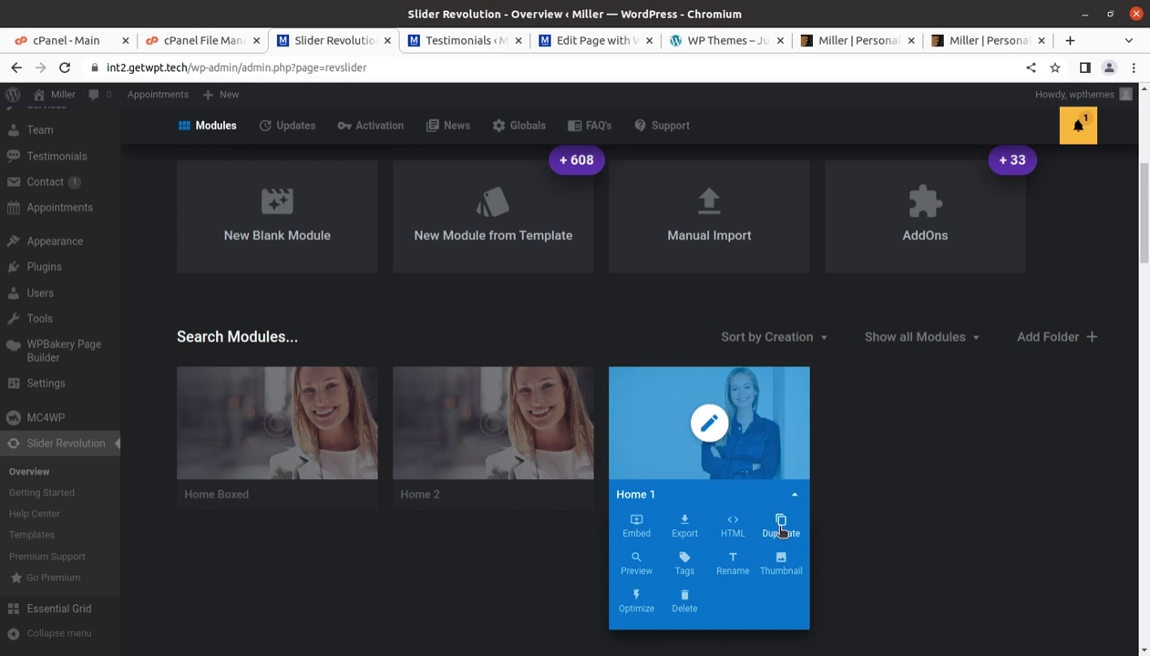
{"action": "left_click", "coordinate": [709, 425]}
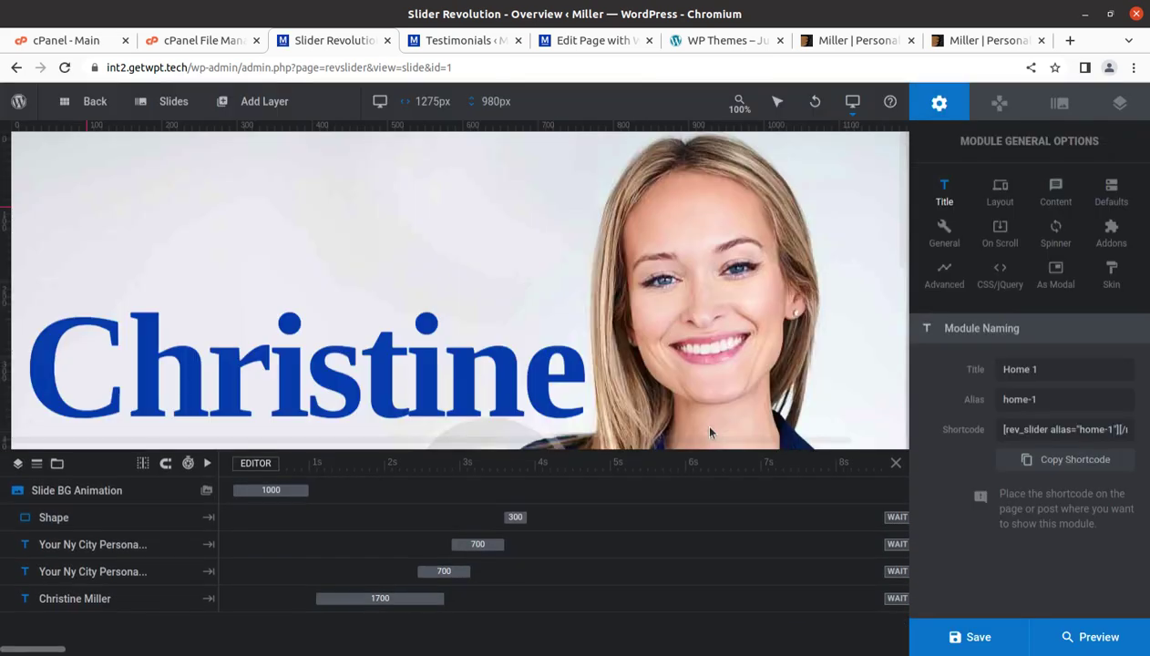
Step: Select the large heading text layer in the Home 1 slider and inspect its text content and layer options
{"action": "left_click", "coordinate": [364, 369]}
{"action": "scroll", "coordinate": [970, 427], "scroll_direction": "down", "scroll_amount": 2}
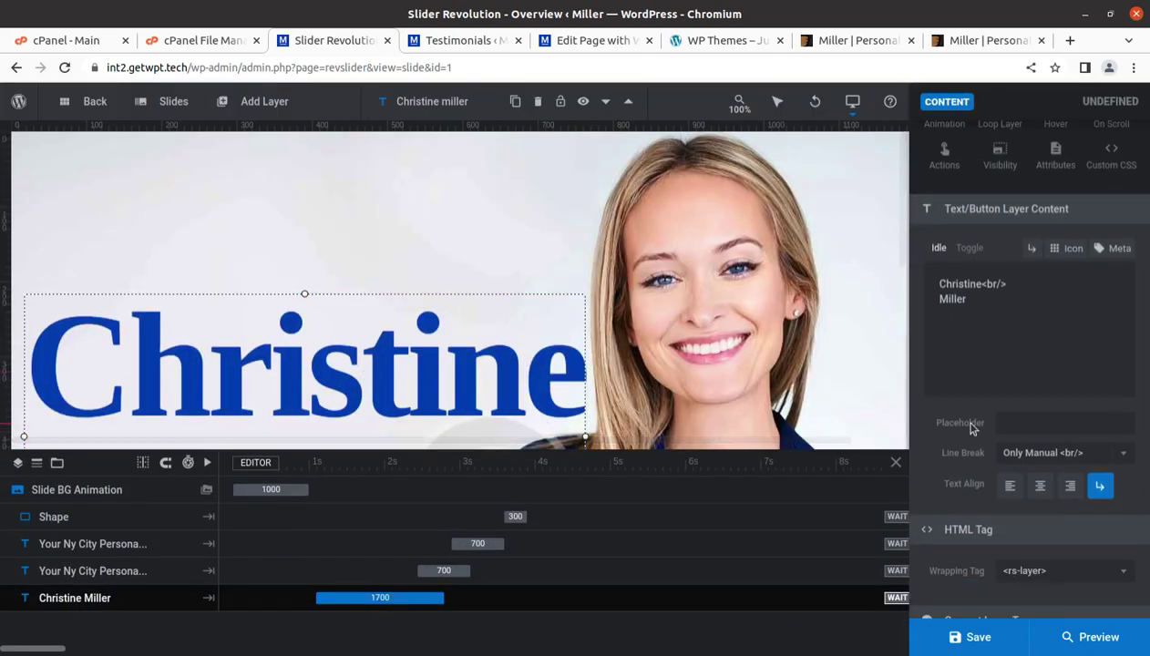
{"action": "scroll", "coordinate": [429, 401], "scroll_direction": "down", "scroll_amount": 1}
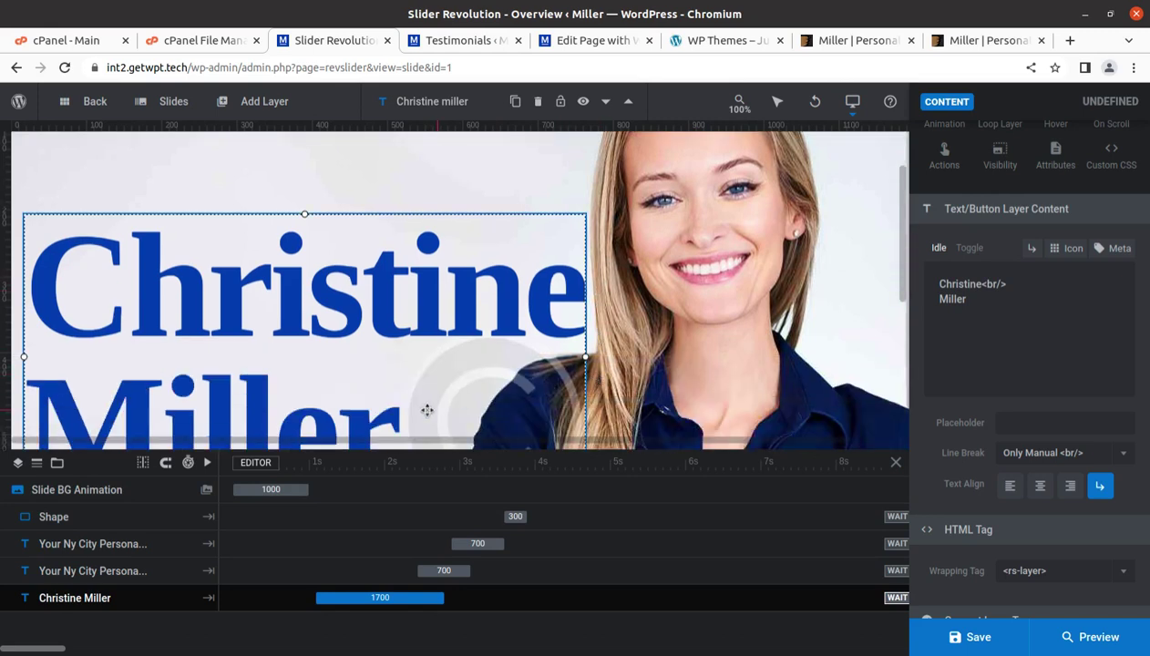
{"action": "scroll", "coordinate": [384, 377], "scroll_direction": "down", "scroll_amount": 1}
{"action": "scroll", "coordinate": [976, 352], "scroll_direction": "up", "scroll_amount": 1}
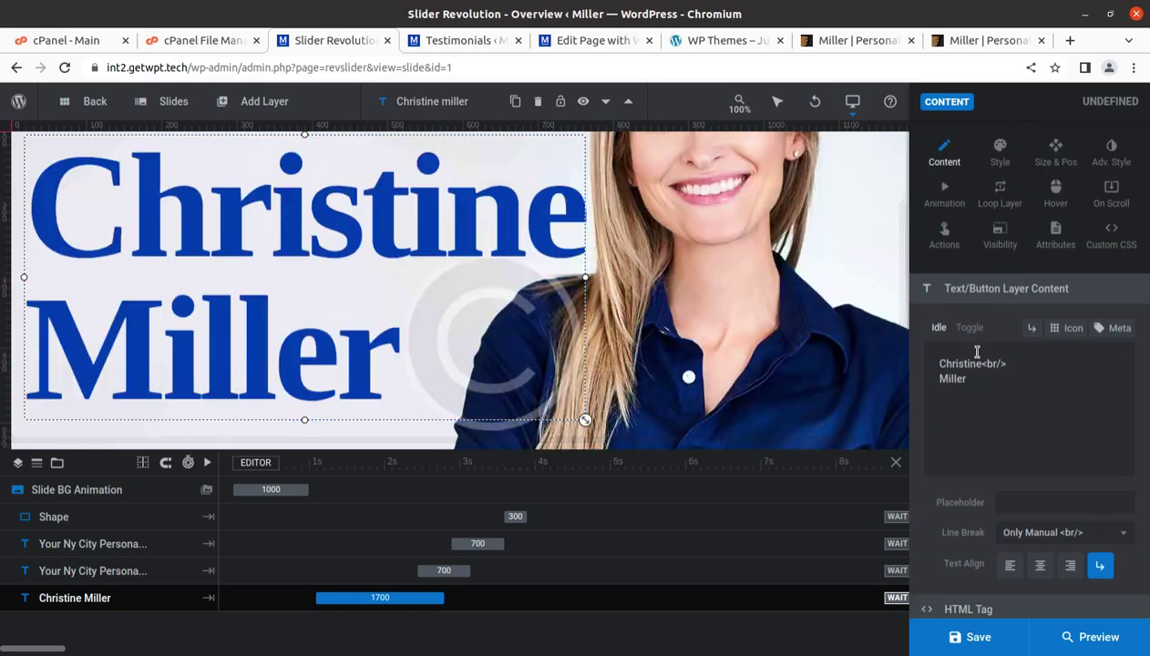
{"action": "key", "text": "ctrl+a"}
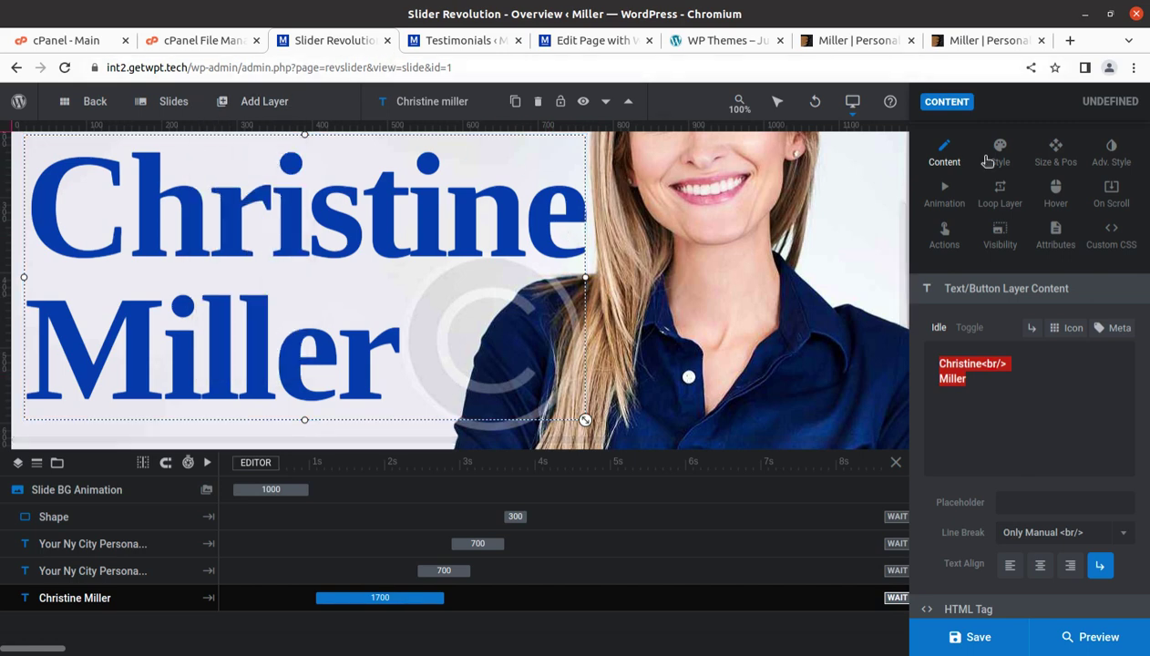
{"action": "scroll", "coordinate": [984, 158], "scroll_direction": "up", "scroll_amount": 1}
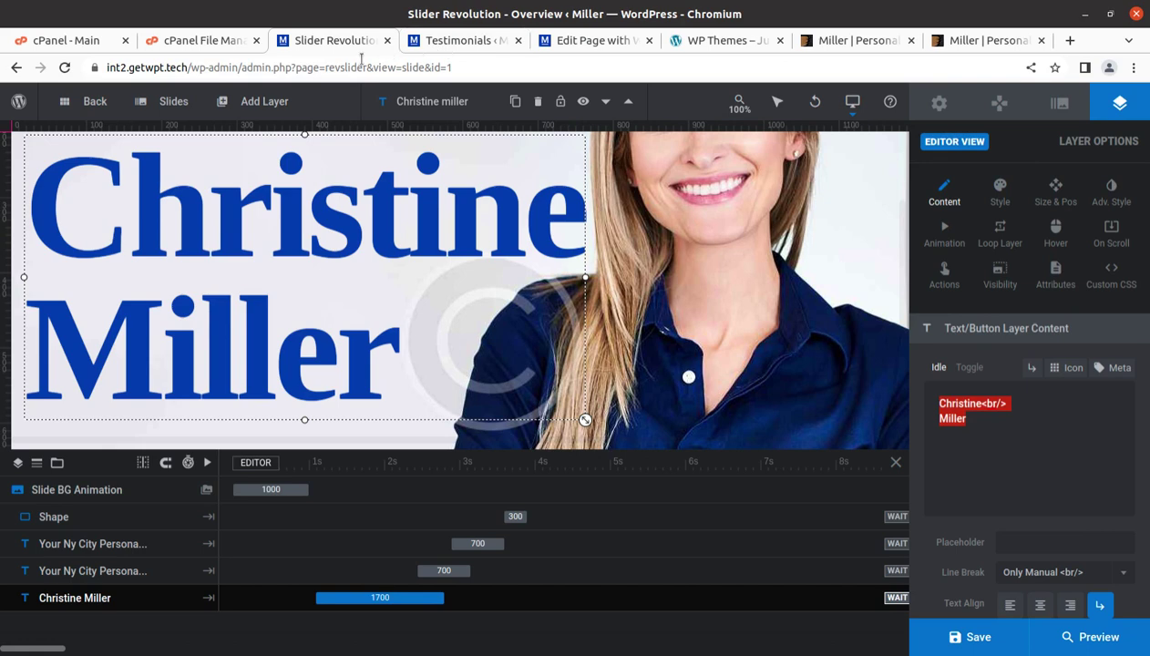
Step: Close the Testimonials browser tab and look over the slider and welcome sections in the WPBakery frontend editor
{"action": "left_click", "coordinate": [432, 46]}
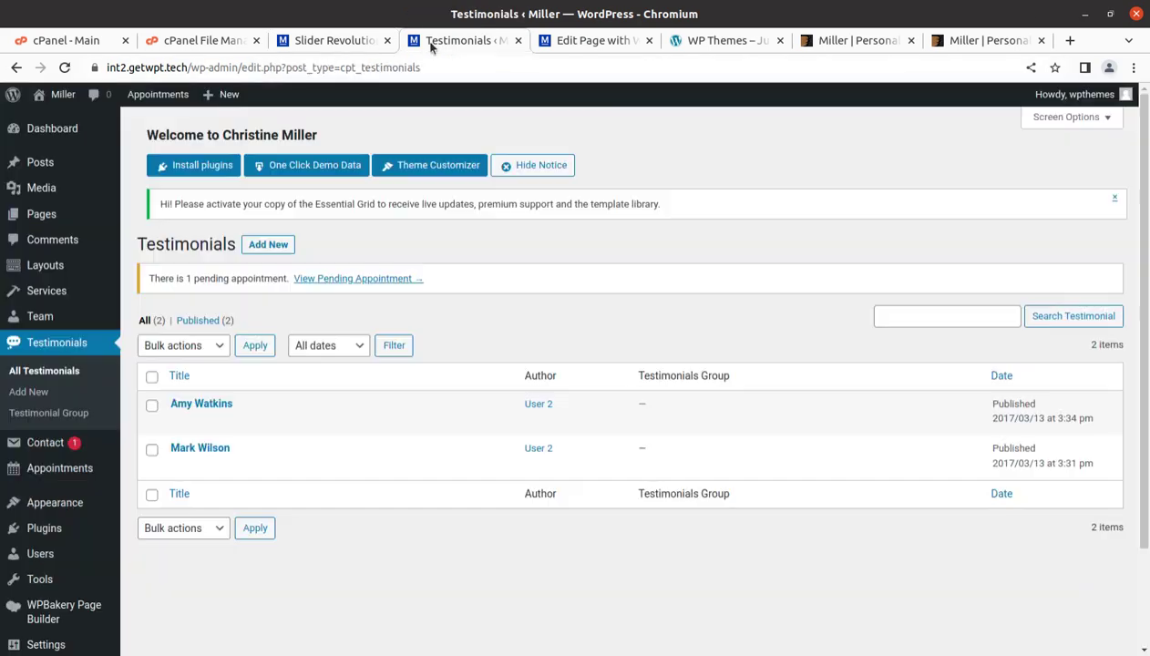
{"action": "left_click", "coordinate": [517, 41]}
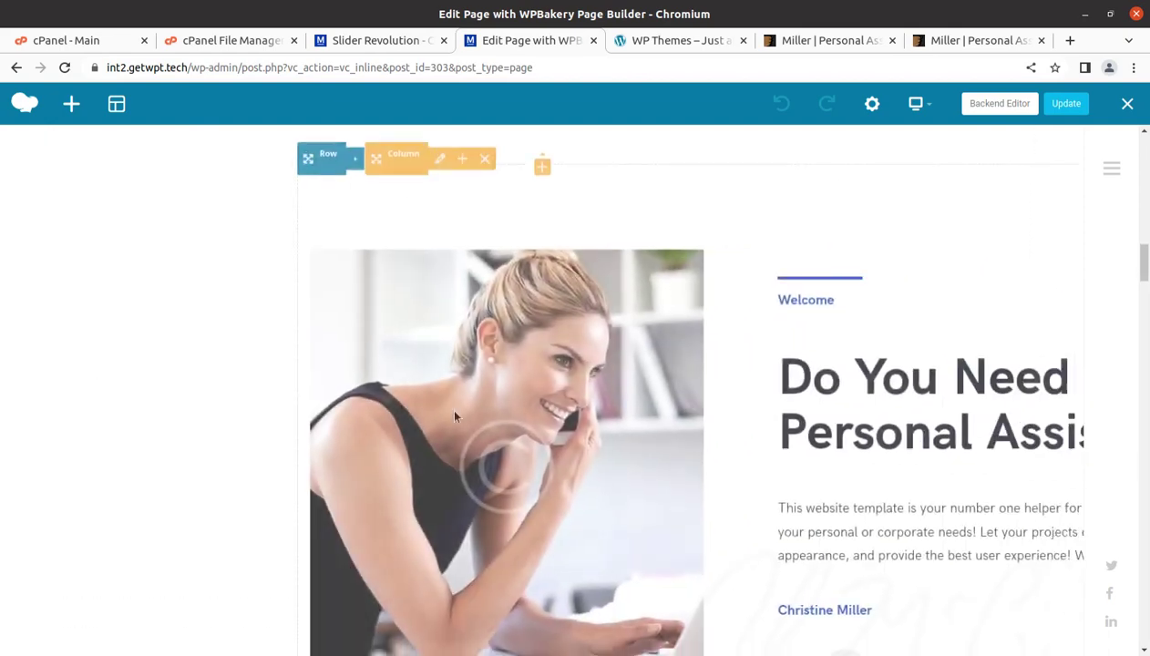
{"action": "scroll", "coordinate": [448, 406], "scroll_direction": "down", "scroll_amount": 5}
{"action": "scroll", "coordinate": [448, 409], "scroll_direction": "up", "scroll_amount": 5}
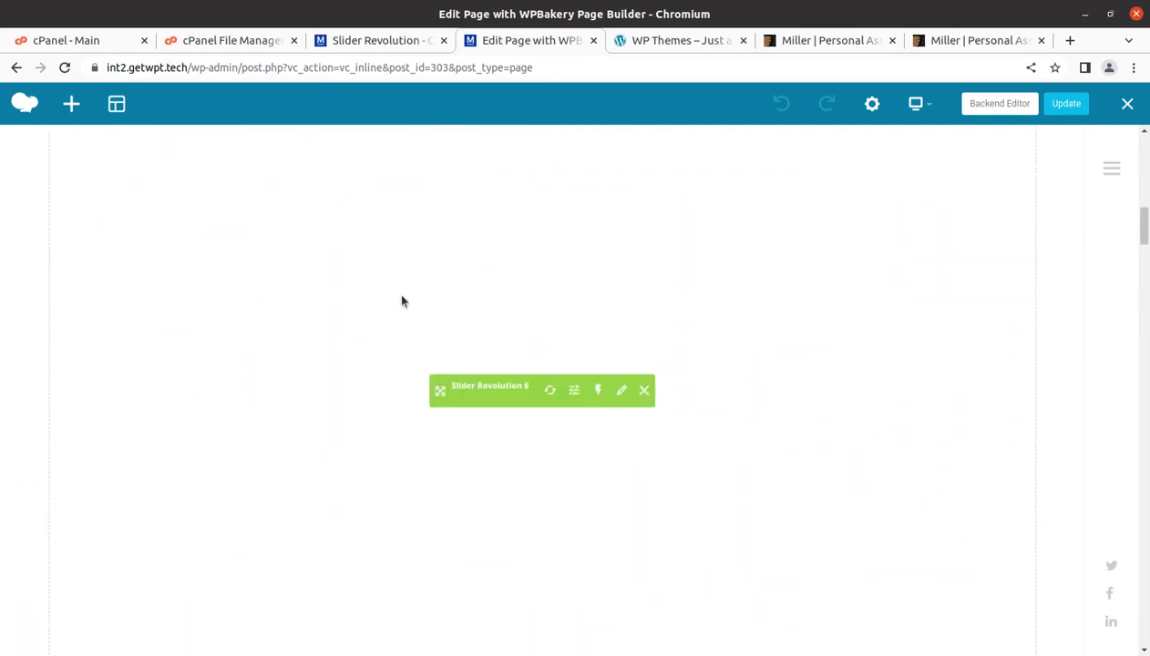
{"action": "scroll", "coordinate": [483, 364], "scroll_direction": "down", "scroll_amount": 5}
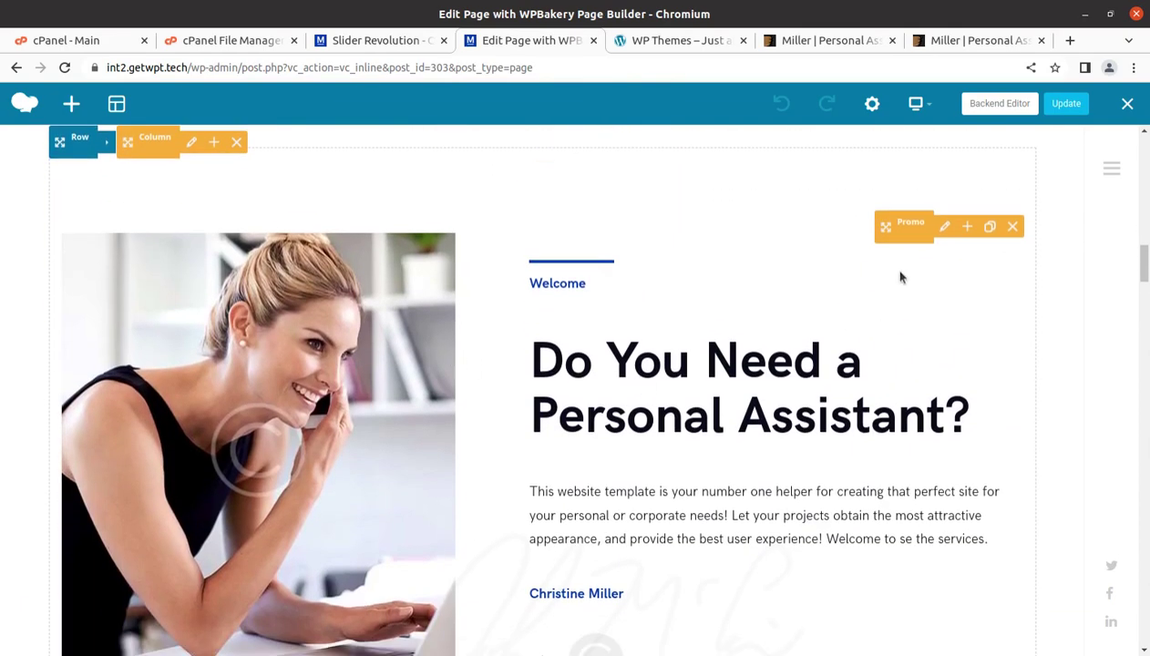
Step: View the general settings of the Promo element in the welcome section and close them without changes
{"action": "scroll", "coordinate": [726, 411], "scroll_direction": "down", "scroll_amount": 5}
{"action": "scroll", "coordinate": [653, 443], "scroll_direction": "up", "scroll_amount": 5}
{"action": "left_click", "coordinate": [945, 228]}
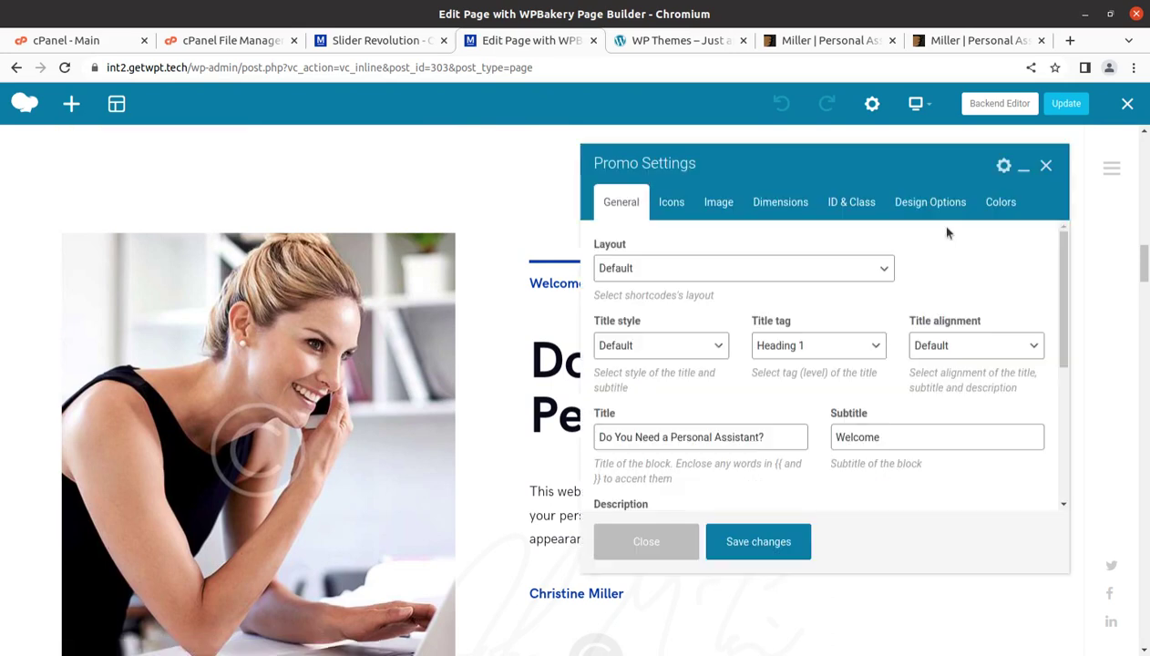
{"action": "left_click", "coordinate": [1045, 166]}
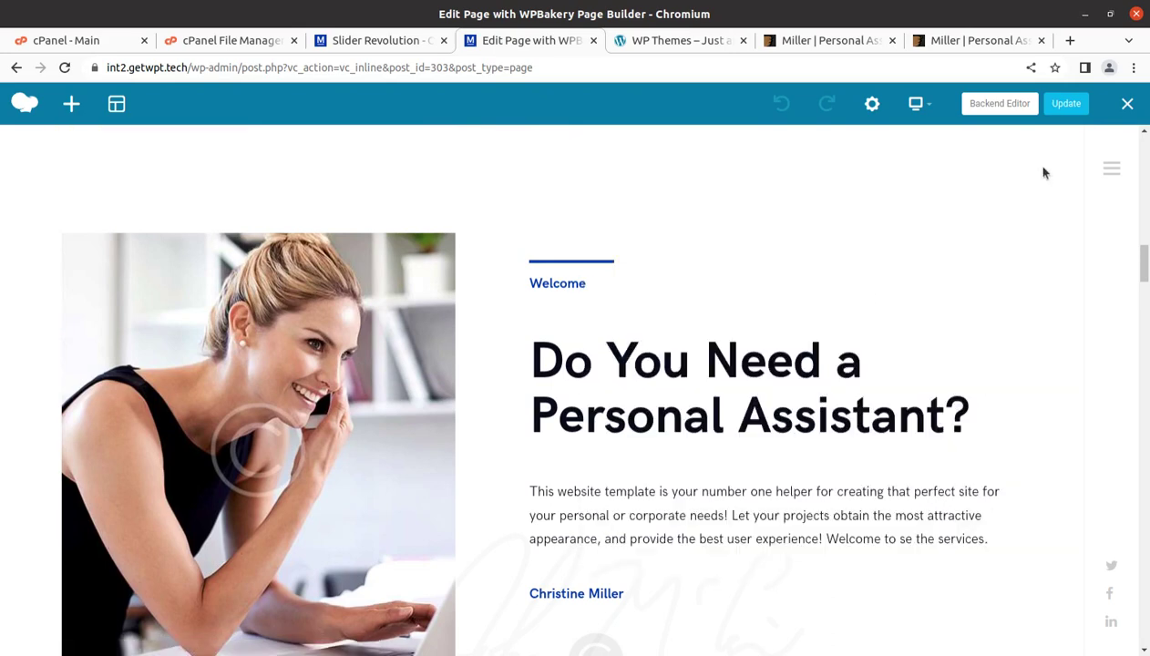
Step: Switch the Home 1 page to the WPBakery backend editor and examine its rows and elements, from the slider to Services
{"action": "left_click", "coordinate": [994, 103]}
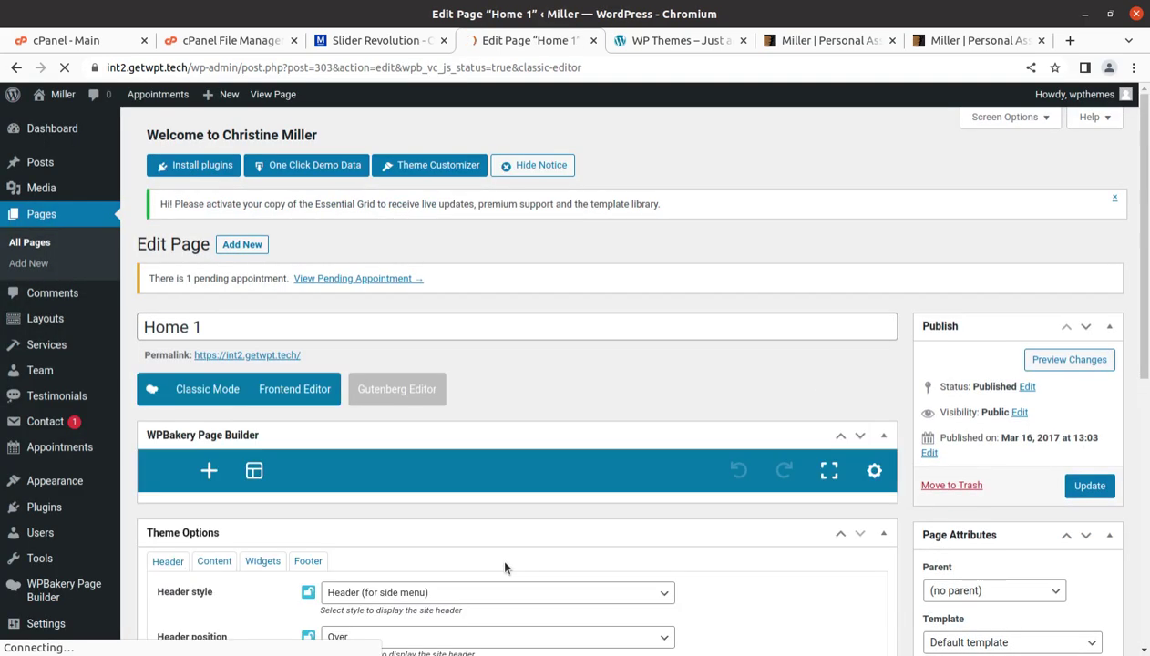
{"action": "scroll", "coordinate": [497, 553], "scroll_direction": "down", "scroll_amount": 2}
{"action": "scroll", "coordinate": [588, 533], "scroll_direction": "down", "scroll_amount": 4}
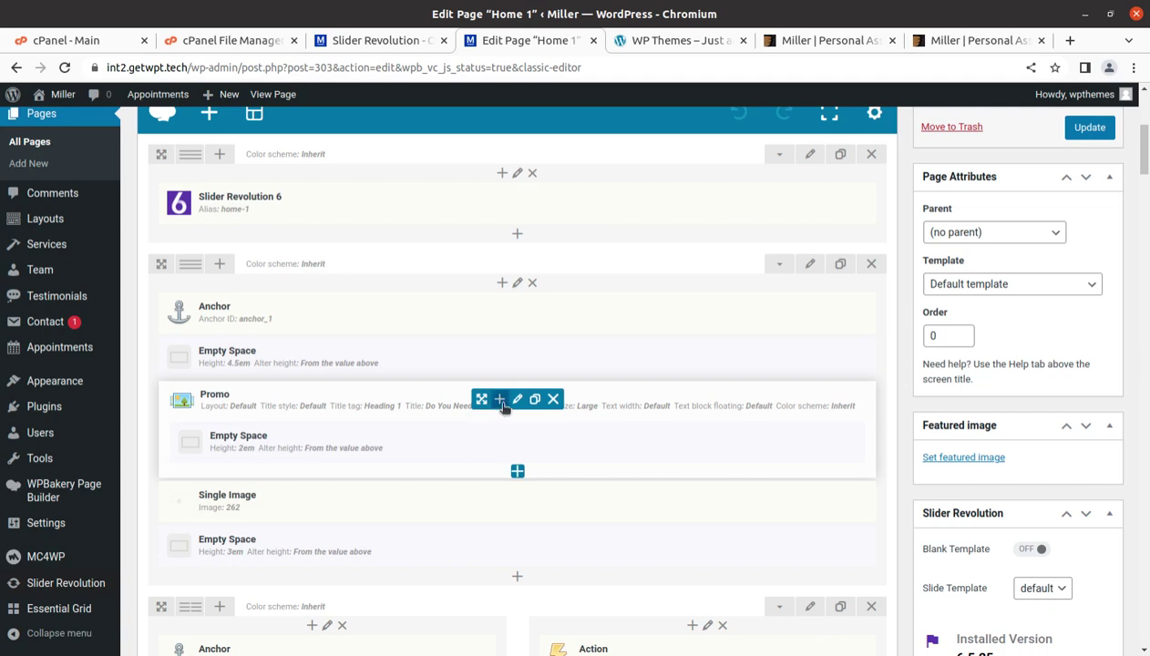
{"action": "scroll", "coordinate": [310, 471], "scroll_direction": "down", "scroll_amount": 2}
{"action": "scroll", "coordinate": [310, 471], "scroll_direction": "down", "scroll_amount": 2}
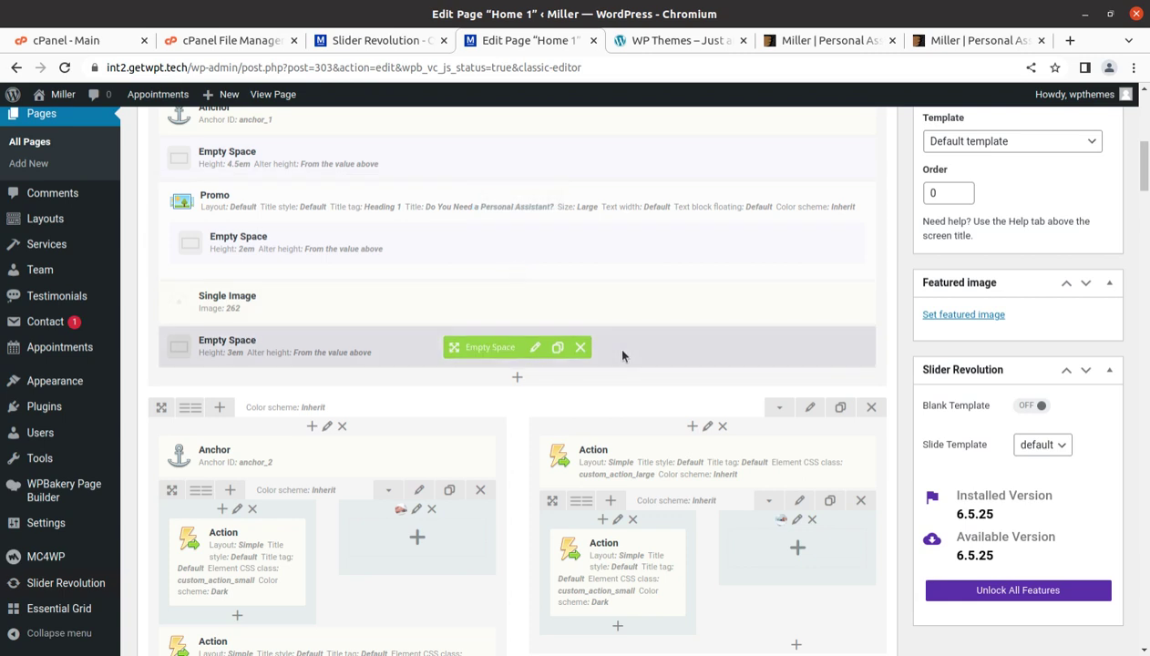
{"action": "scroll", "coordinate": [622, 356], "scroll_direction": "down", "scroll_amount": 4}
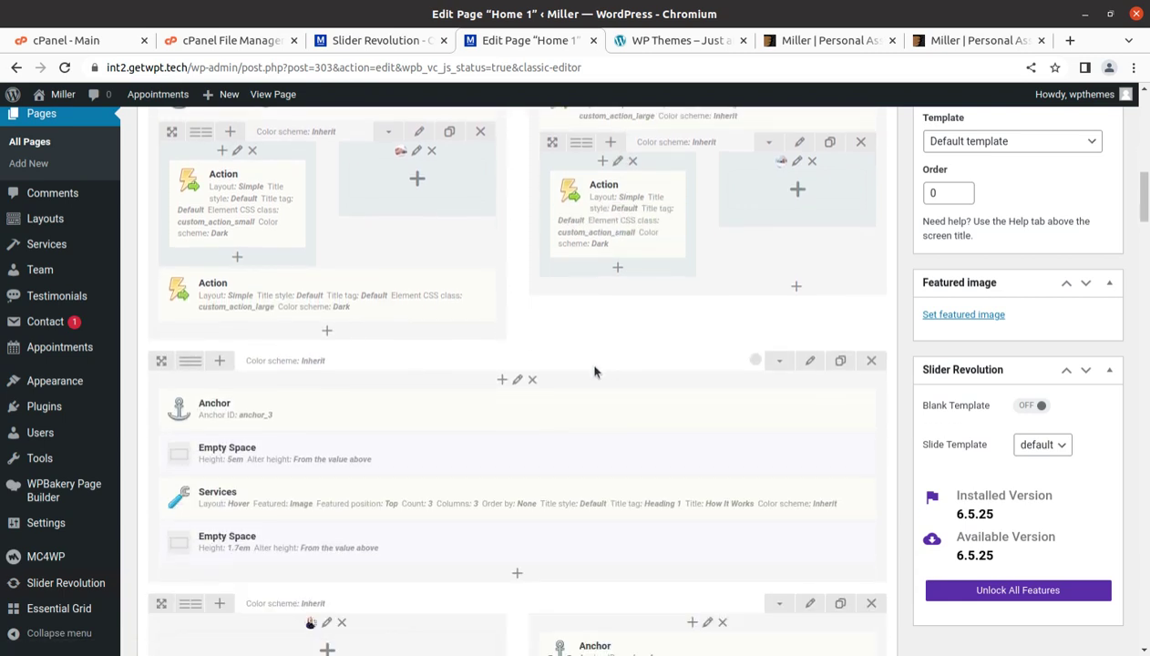
{"action": "scroll", "coordinate": [595, 372], "scroll_direction": "up", "scroll_amount": 4}
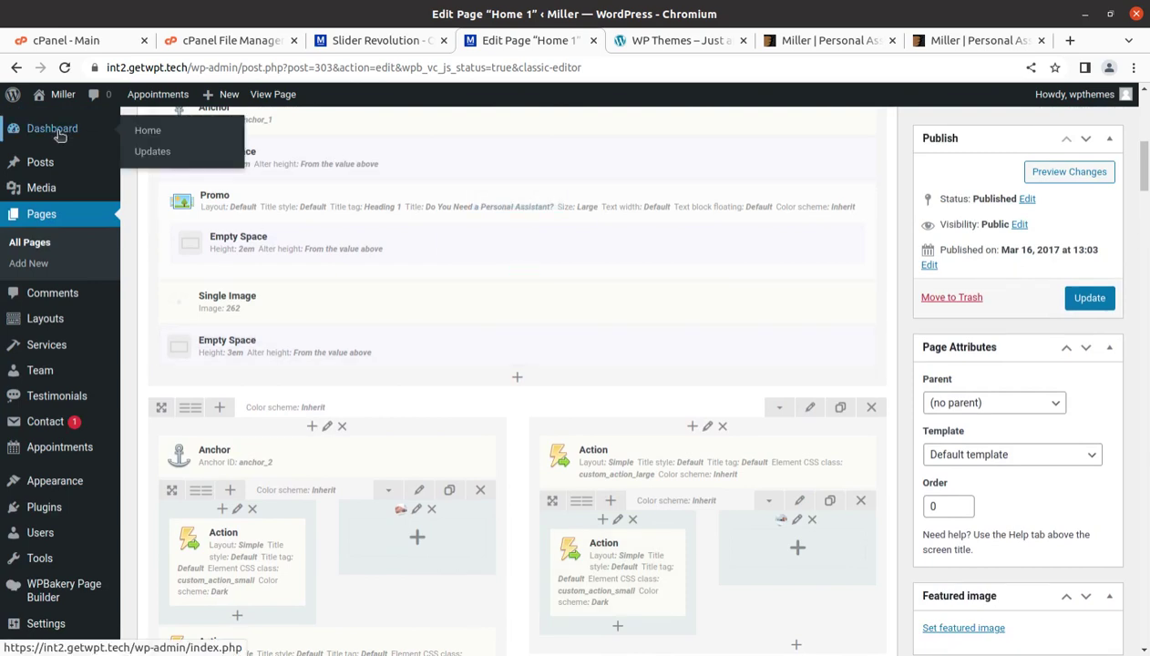
Step: Return to the WordPress dashboard and open the site's home page in a new browser tab
{"action": "left_click", "coordinate": [58, 133]}
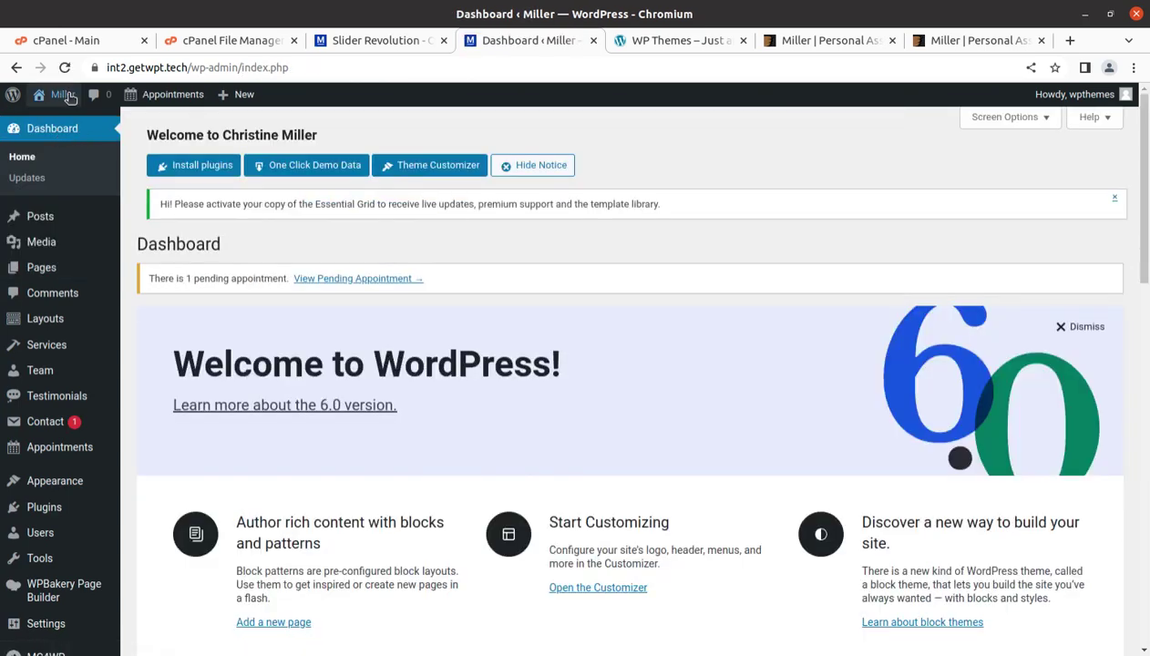
{"action": "middle_click", "coordinate": [59, 115]}
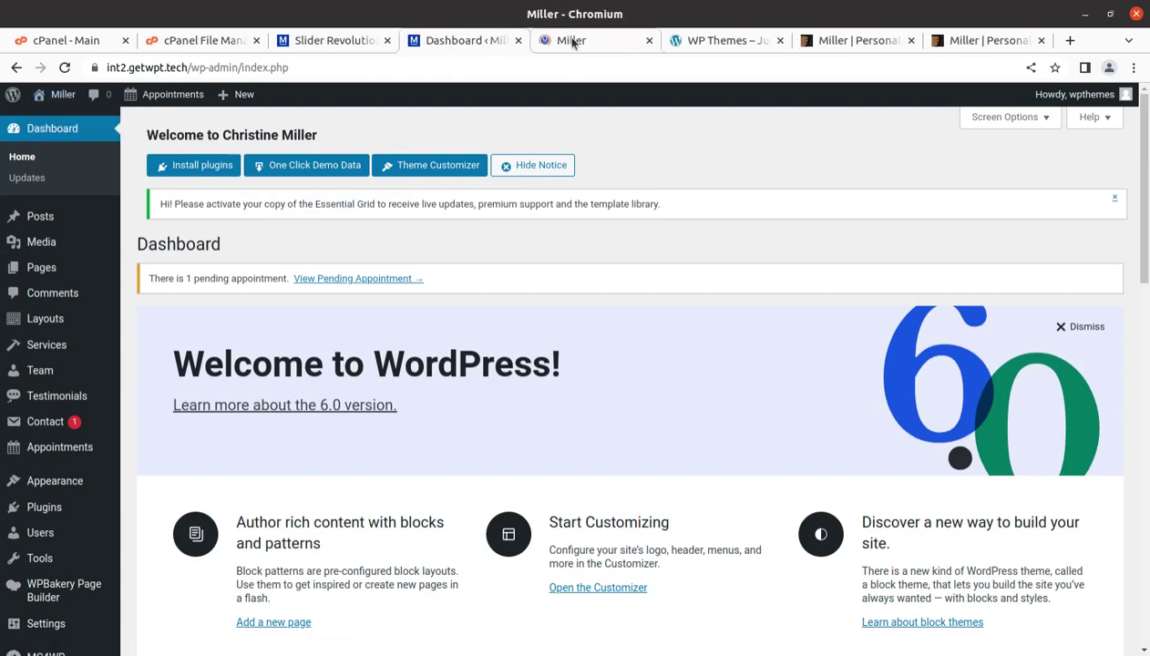
{"action": "left_click", "coordinate": [564, 42]}
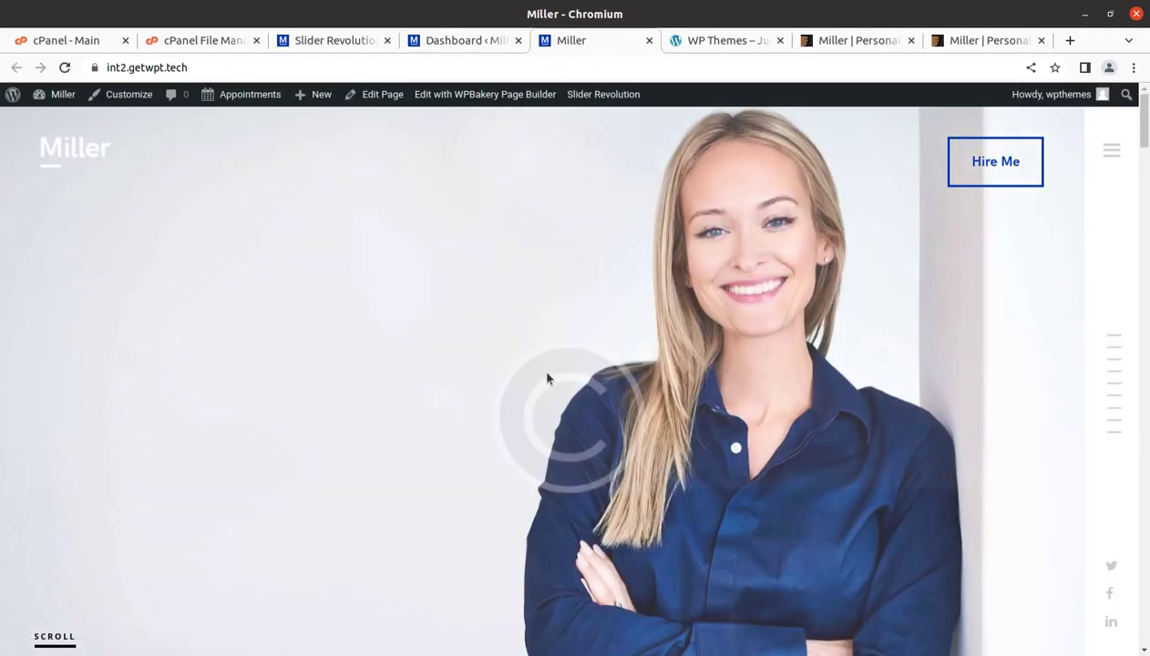
Step: Review the live home page from the hero slider through services, blog and contacts to the footer, ending at the hero
{"action": "scroll", "coordinate": [547, 377], "scroll_direction": "down", "scroll_amount": 10}
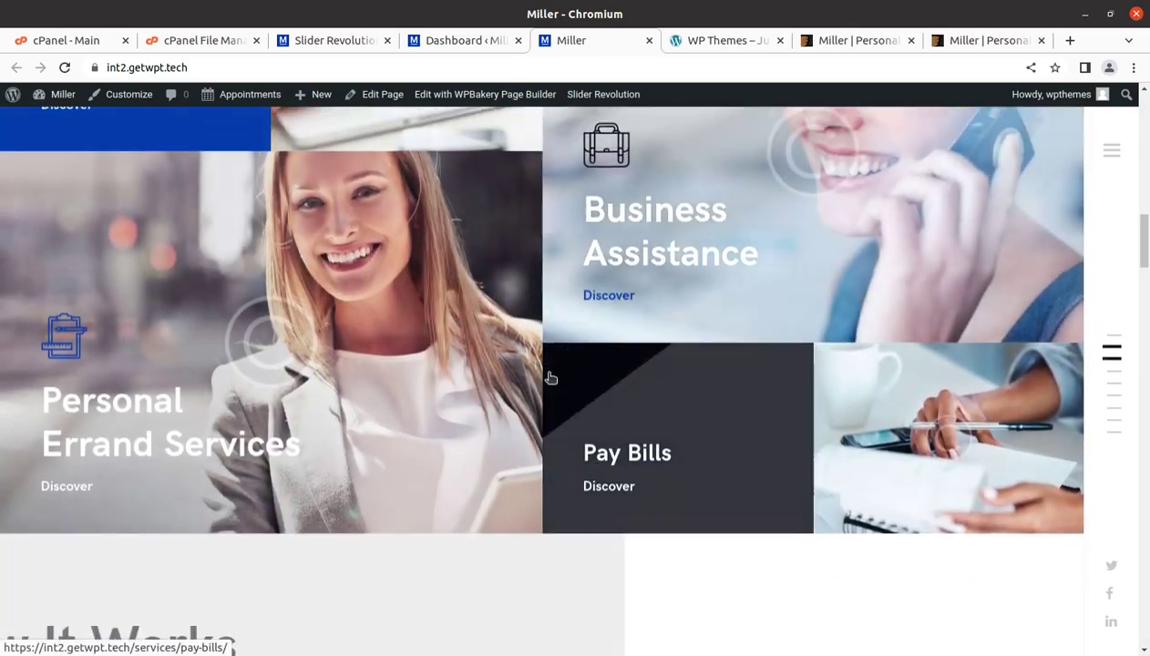
{"action": "scroll", "coordinate": [549, 380], "scroll_direction": "up", "scroll_amount": 5}
{"action": "scroll", "coordinate": [548, 380], "scroll_direction": "up", "scroll_amount": 5}
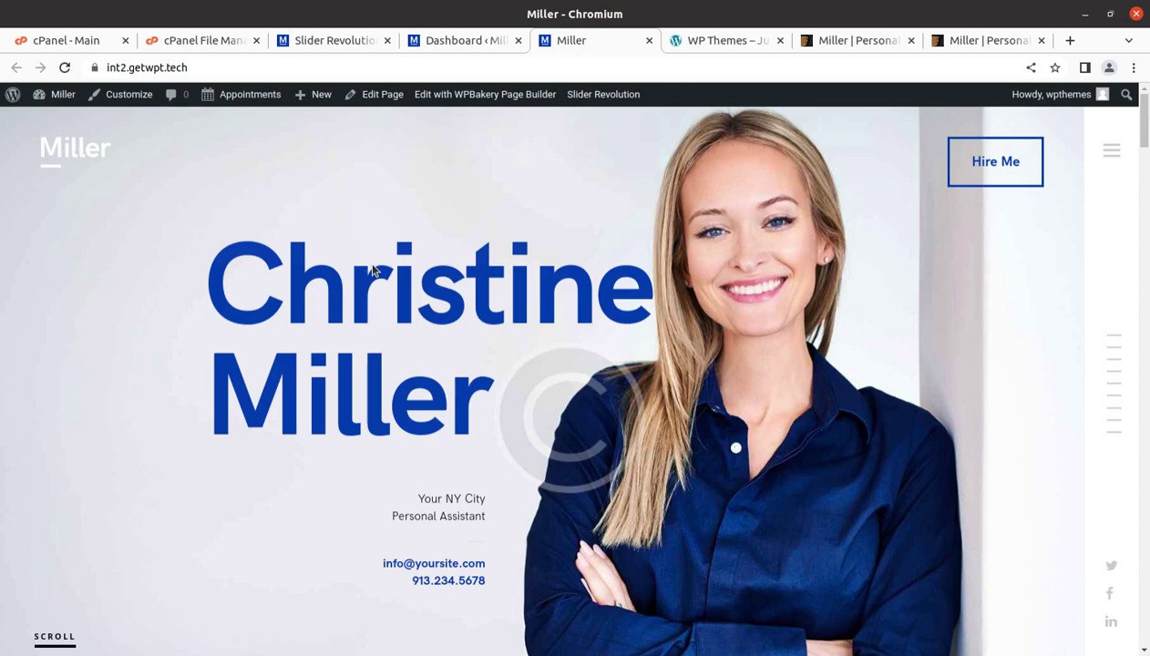
{"action": "left_click", "coordinate": [53, 636]}
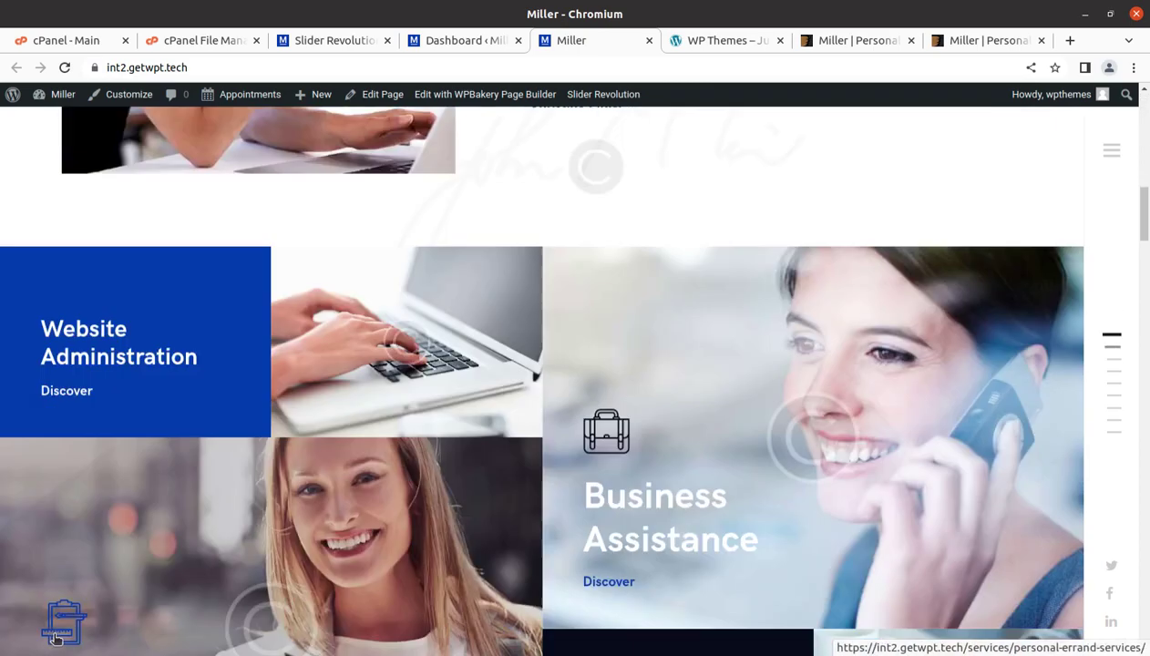
{"action": "scroll", "coordinate": [52, 636], "scroll_direction": "down", "scroll_amount": 15}
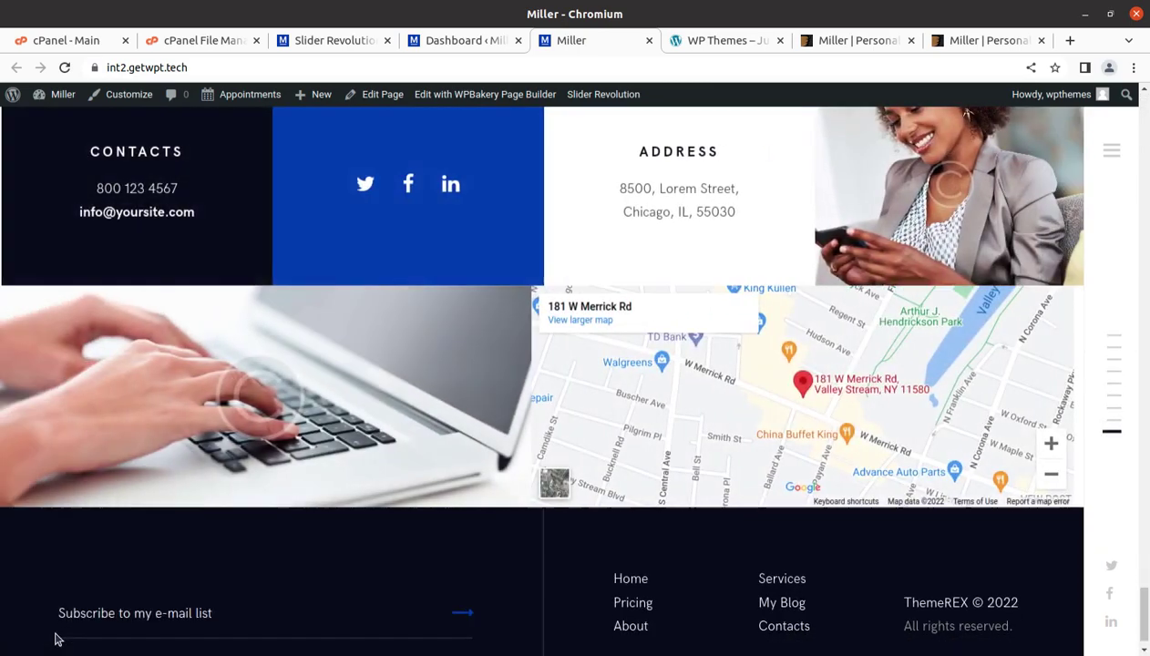
{"action": "scroll", "coordinate": [532, 619], "scroll_direction": "up", "scroll_amount": 5}
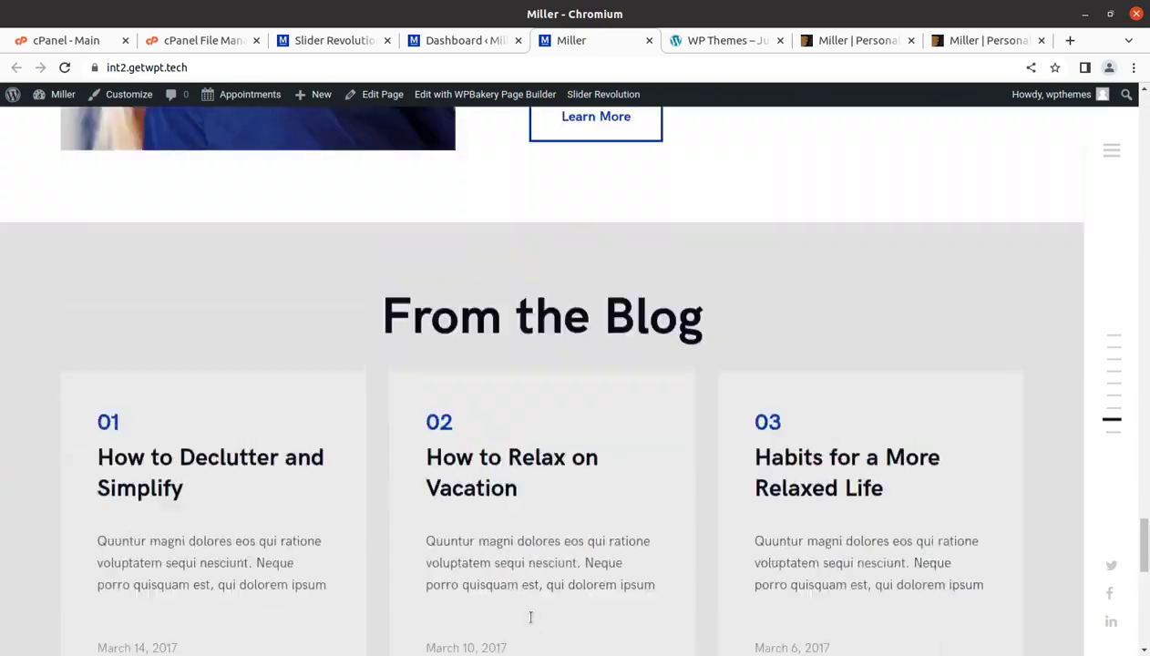
{"action": "scroll", "coordinate": [530, 617], "scroll_direction": "up", "scroll_amount": 15}
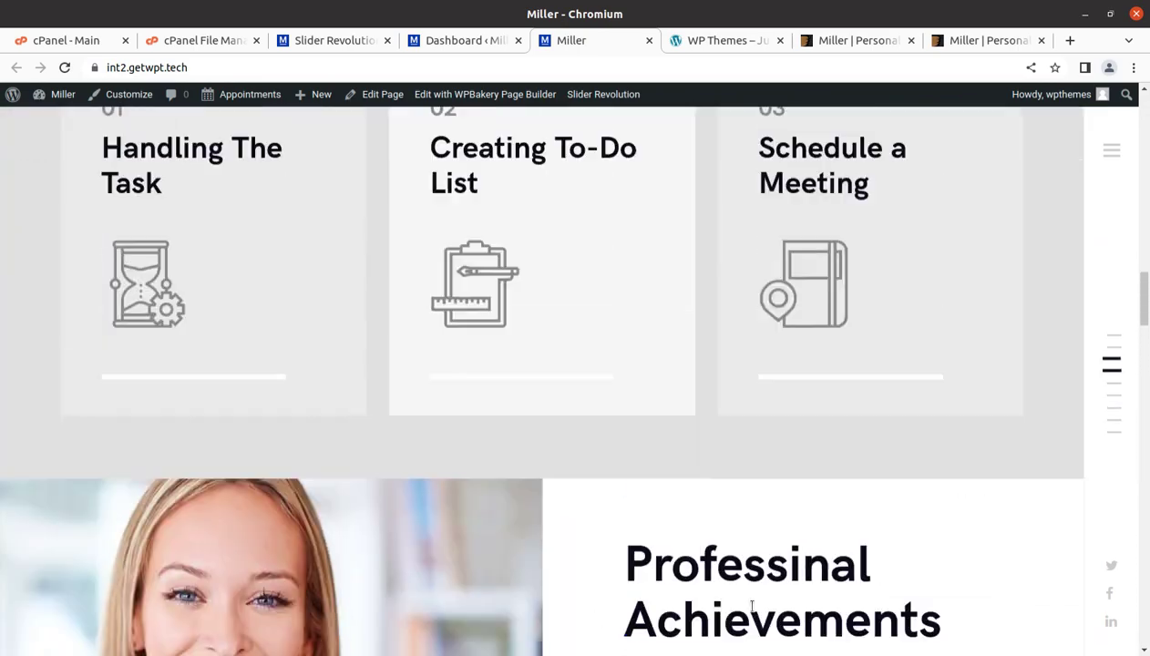
{"action": "scroll", "coordinate": [752, 606], "scroll_direction": "up", "scroll_amount": 4}
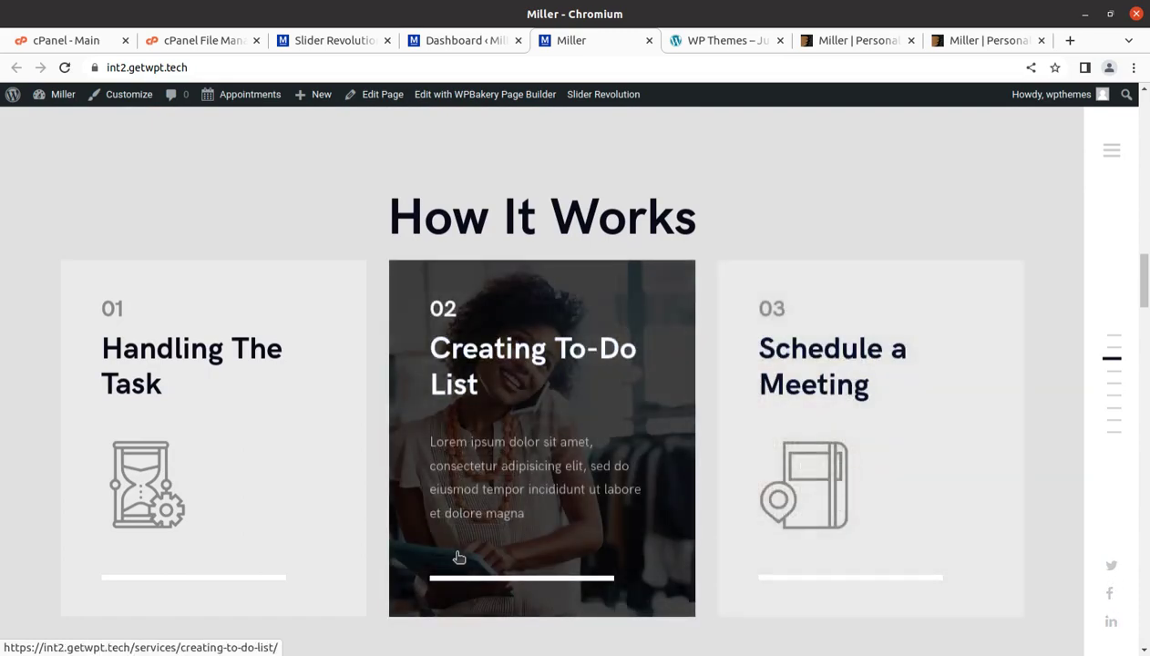
{"action": "scroll", "coordinate": [459, 558], "scroll_direction": "up", "scroll_amount": 12}
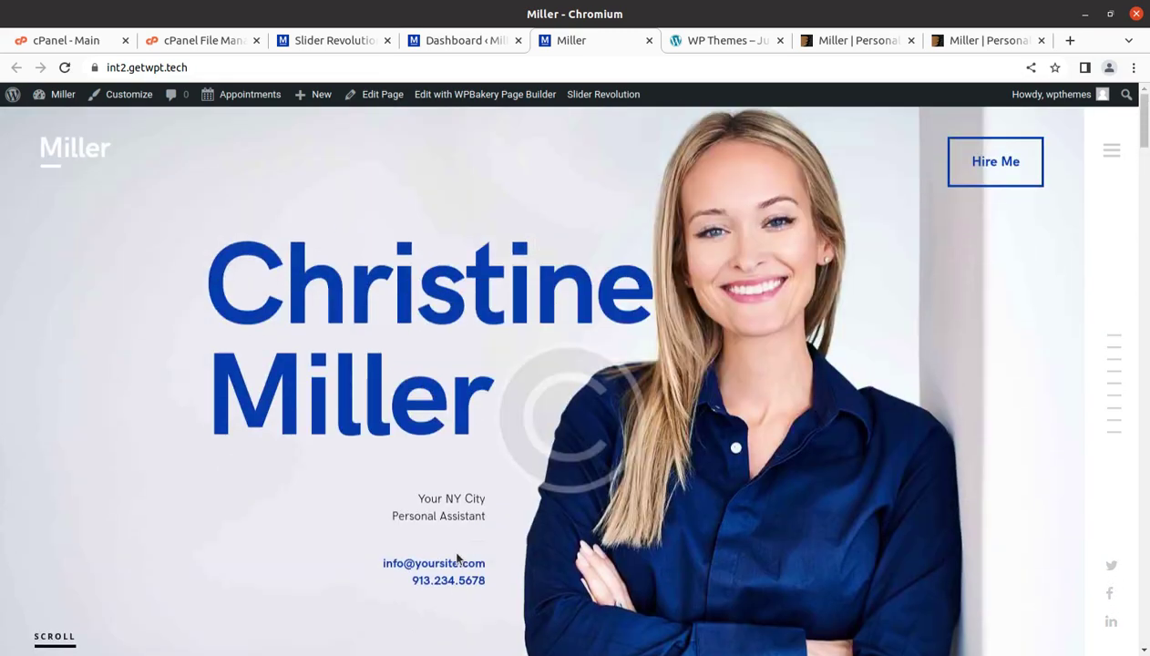